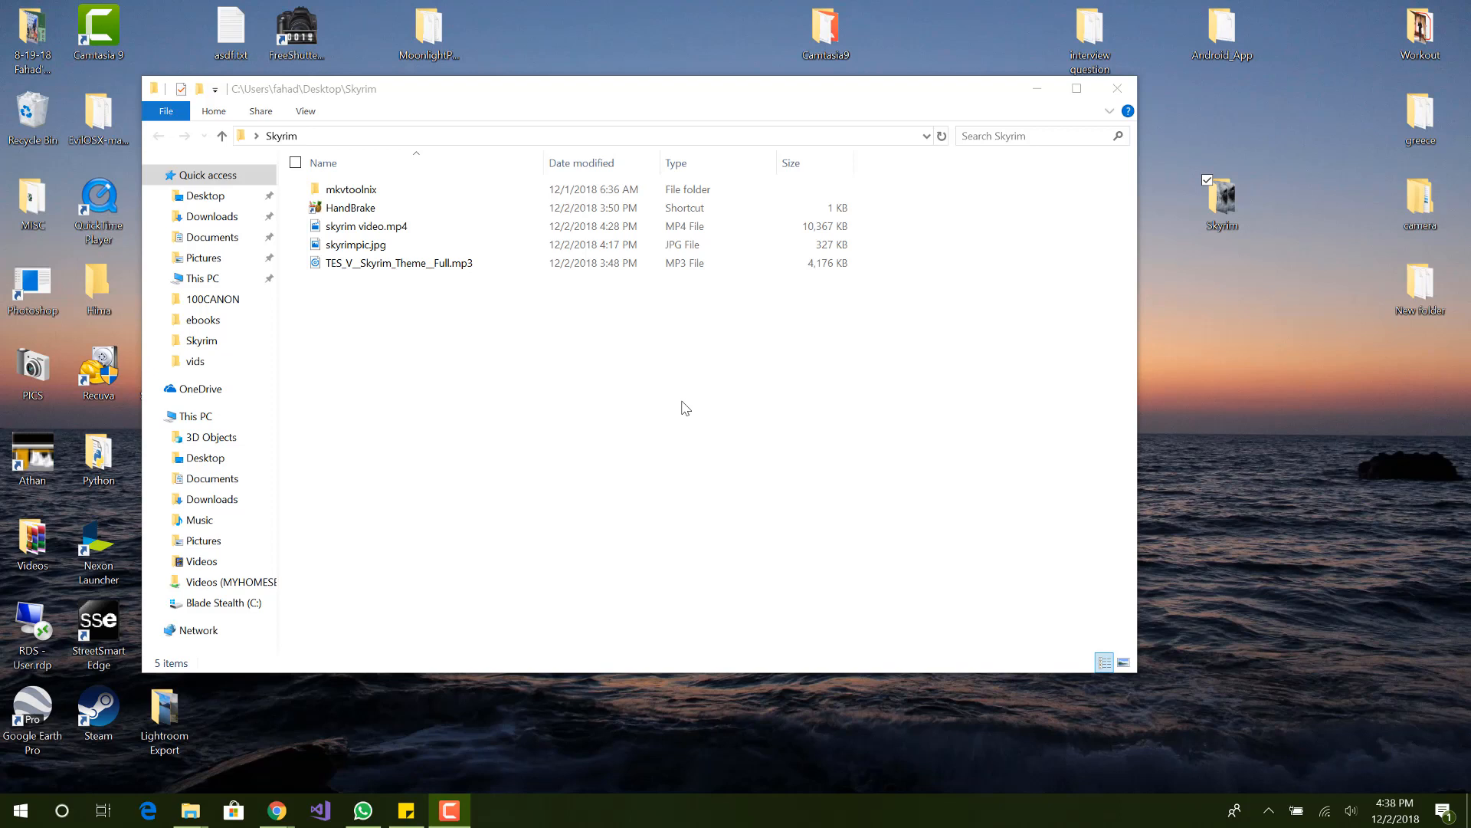
Step: Look inside the mkvtoolnix folder and return to the Skyrim folder
click(595, 207)
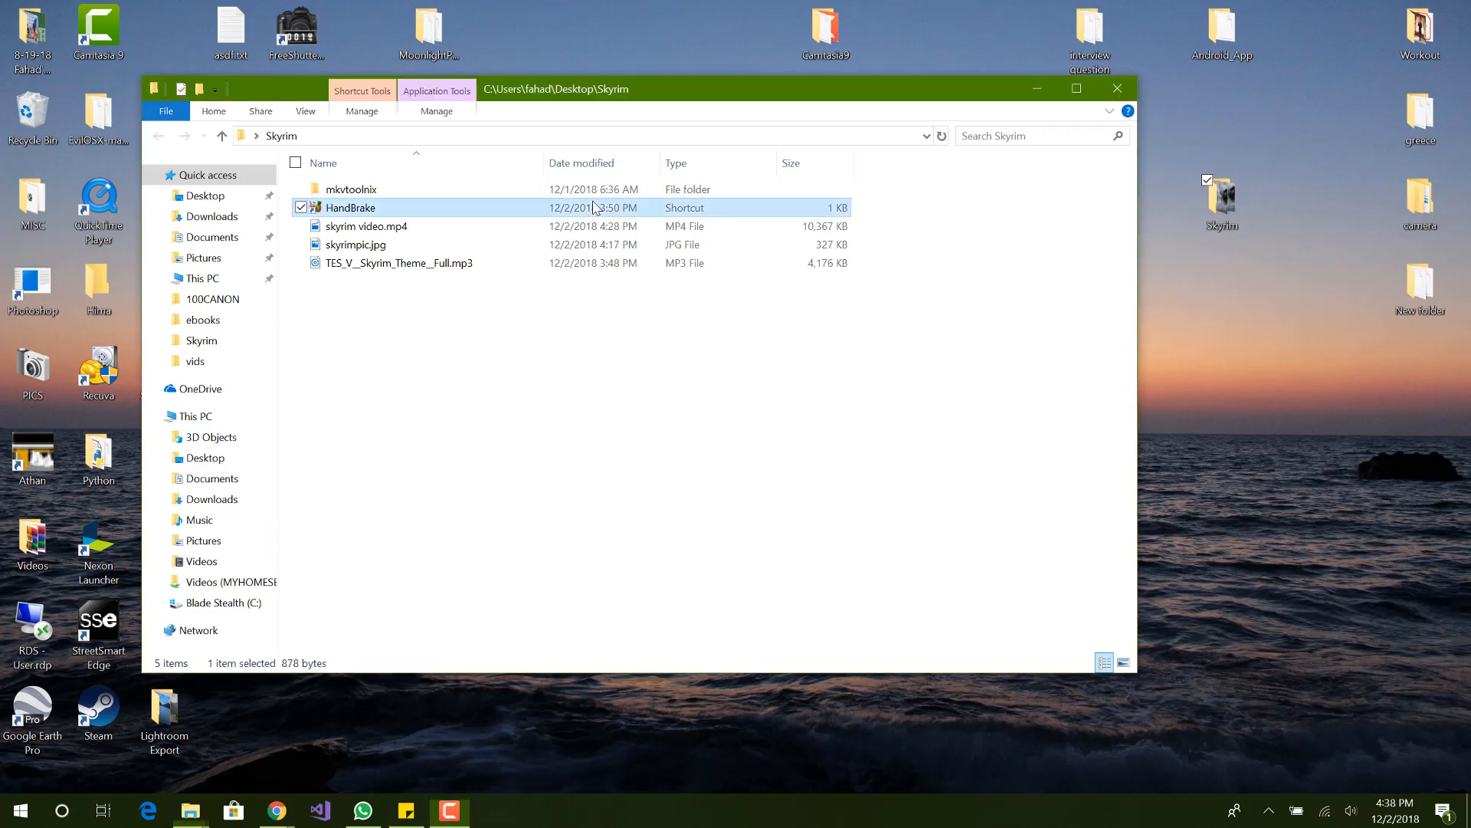
double_click(389, 196)
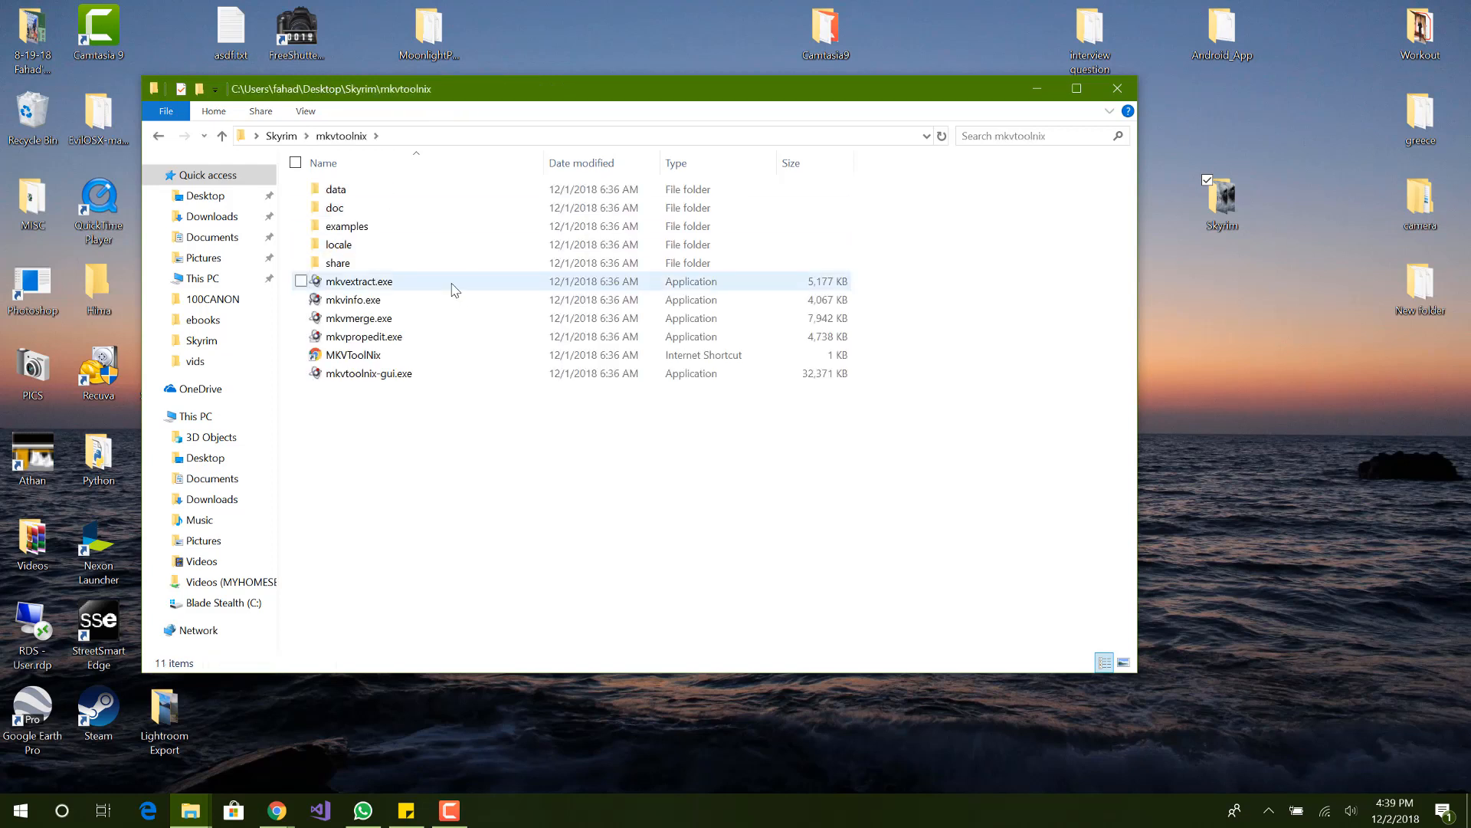
click(281, 136)
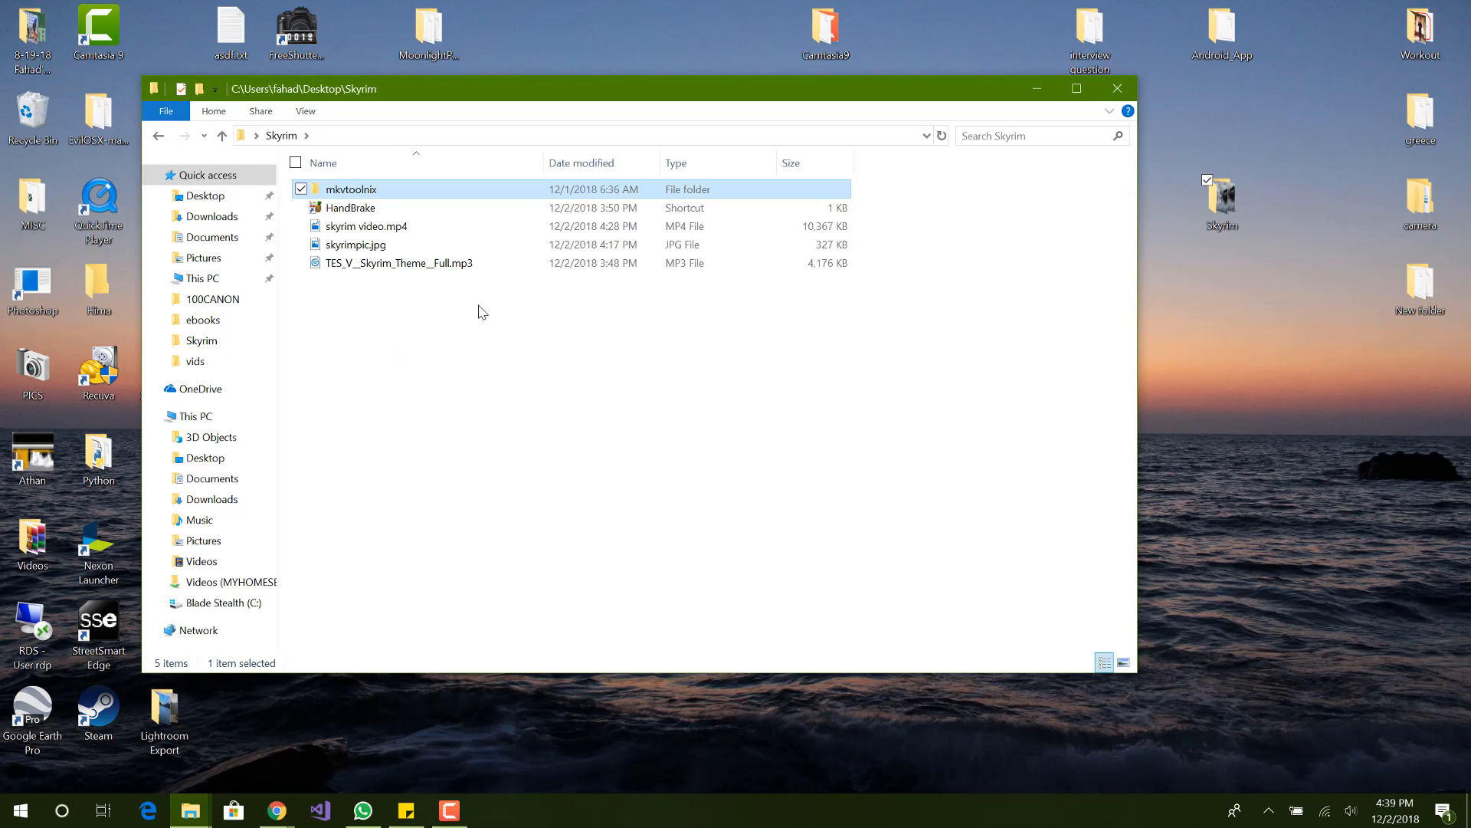
click(496, 378)
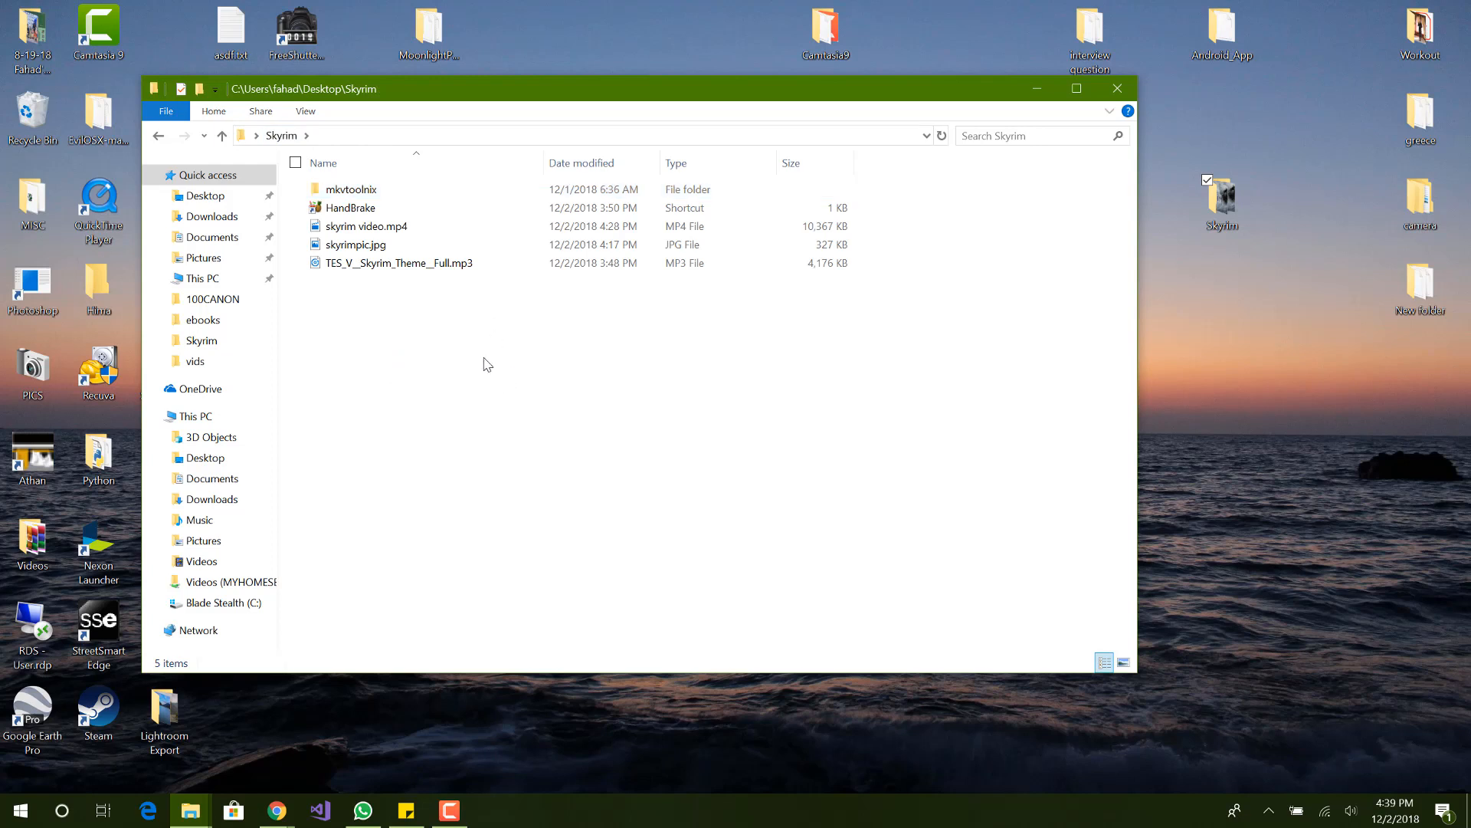
Step: Copy the Skyrim folder's path and launch HandBrake from the shortcut in that folder
click(472, 138)
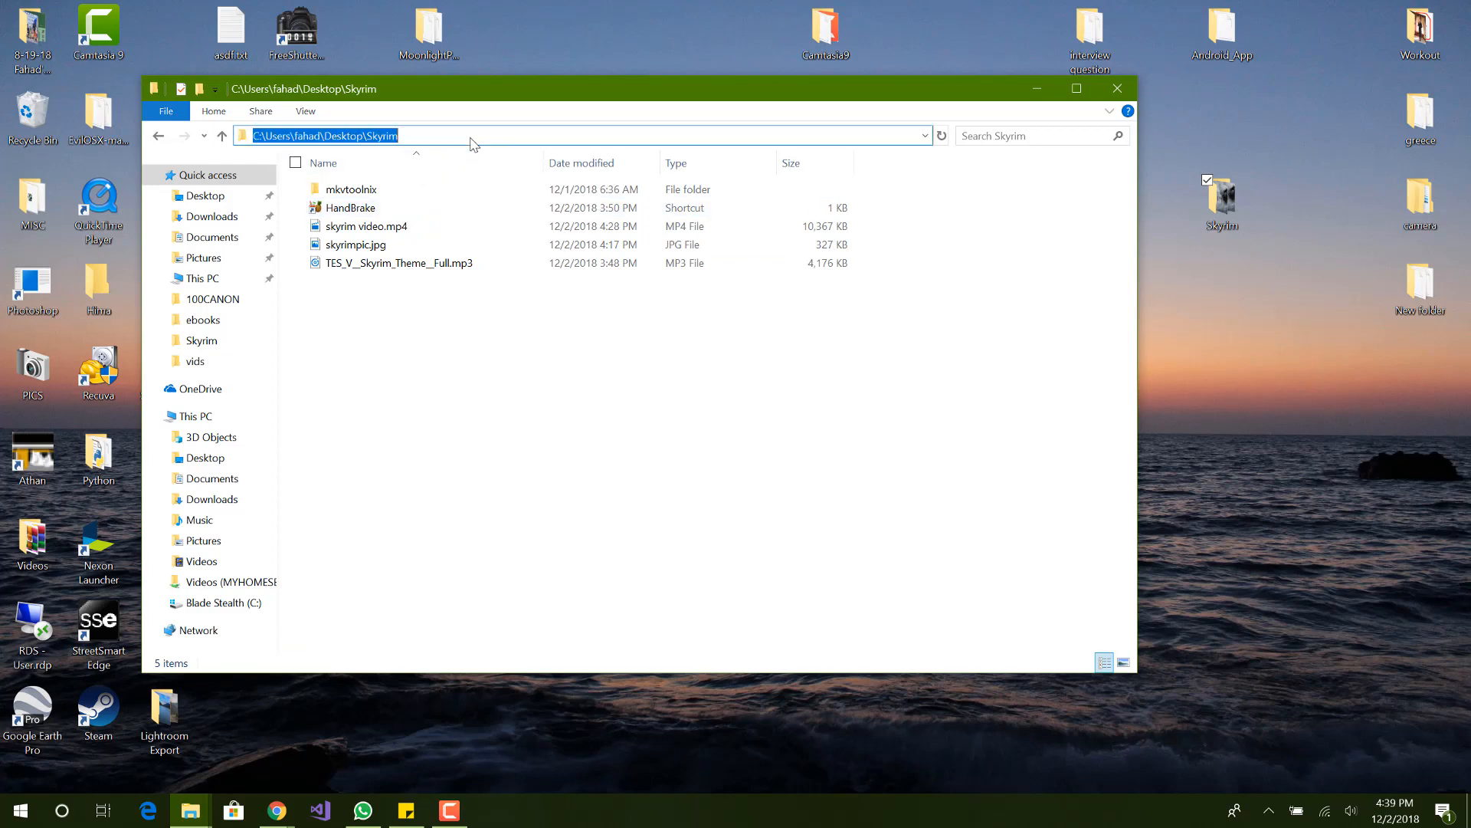
click(456, 293)
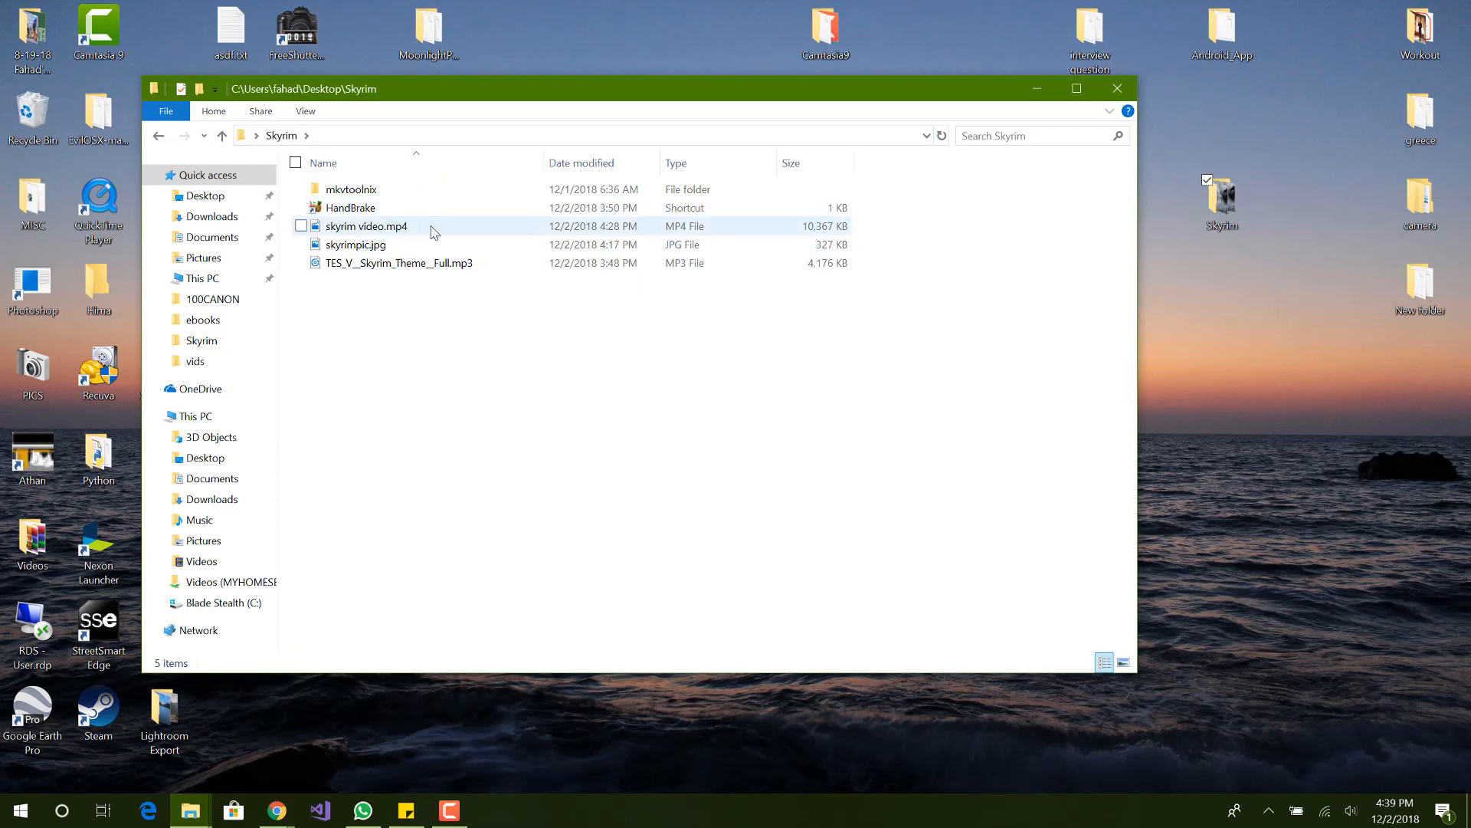
click(382, 214)
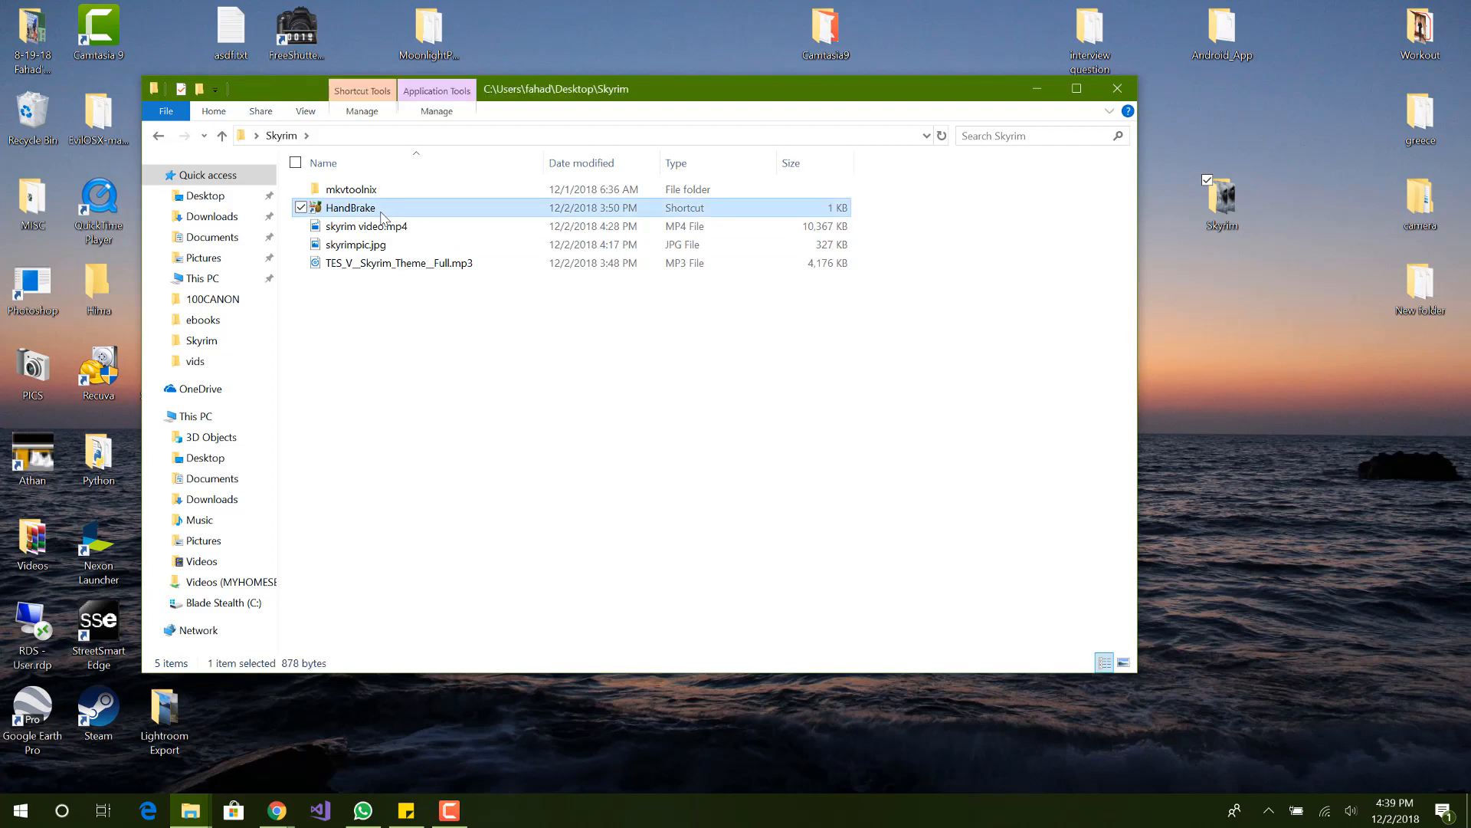
double_click(382, 215)
click(502, 92)
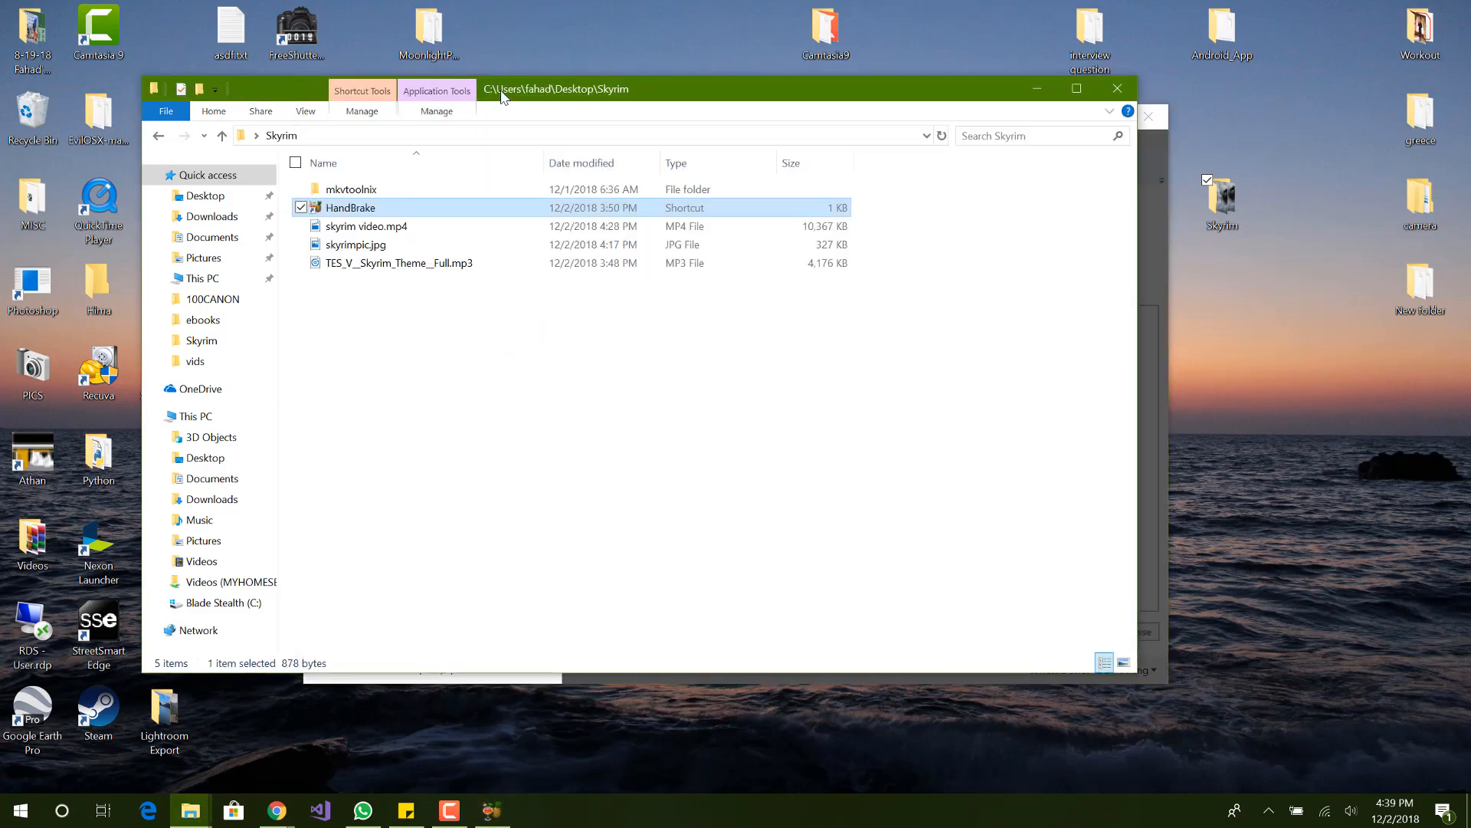
click(419, 235)
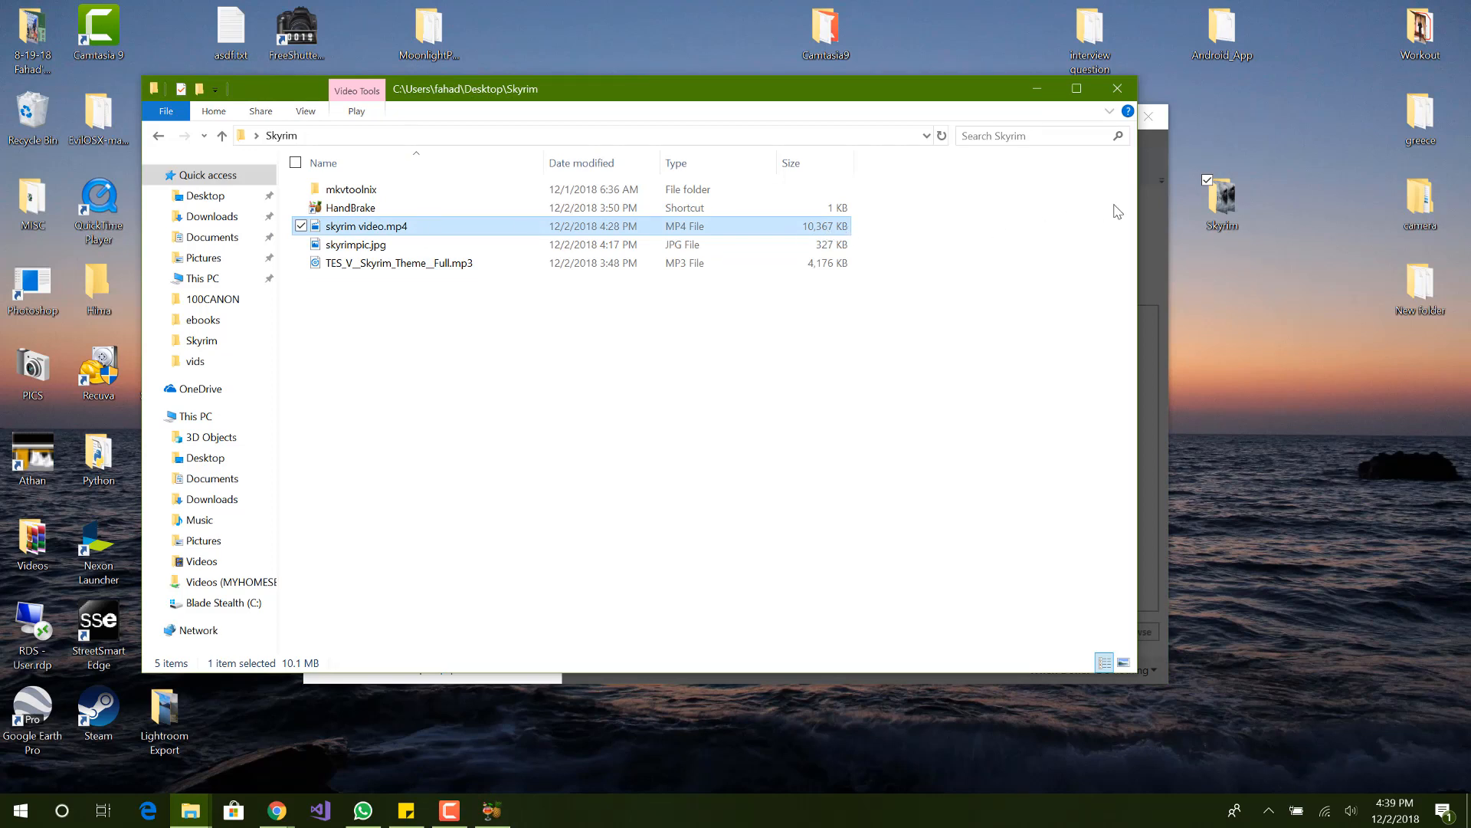
click(1161, 204)
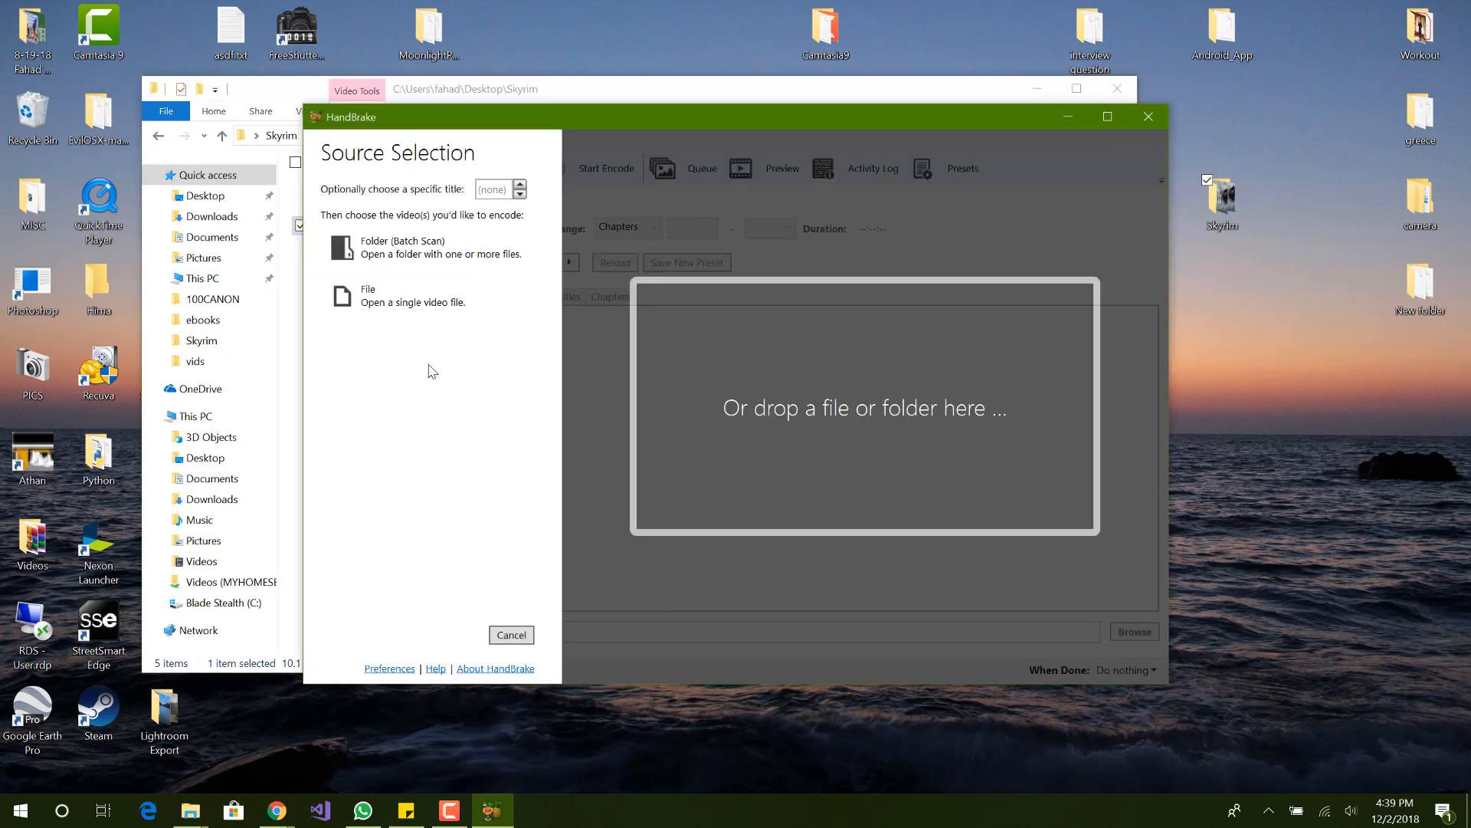
drag(460, 123, 468, 148)
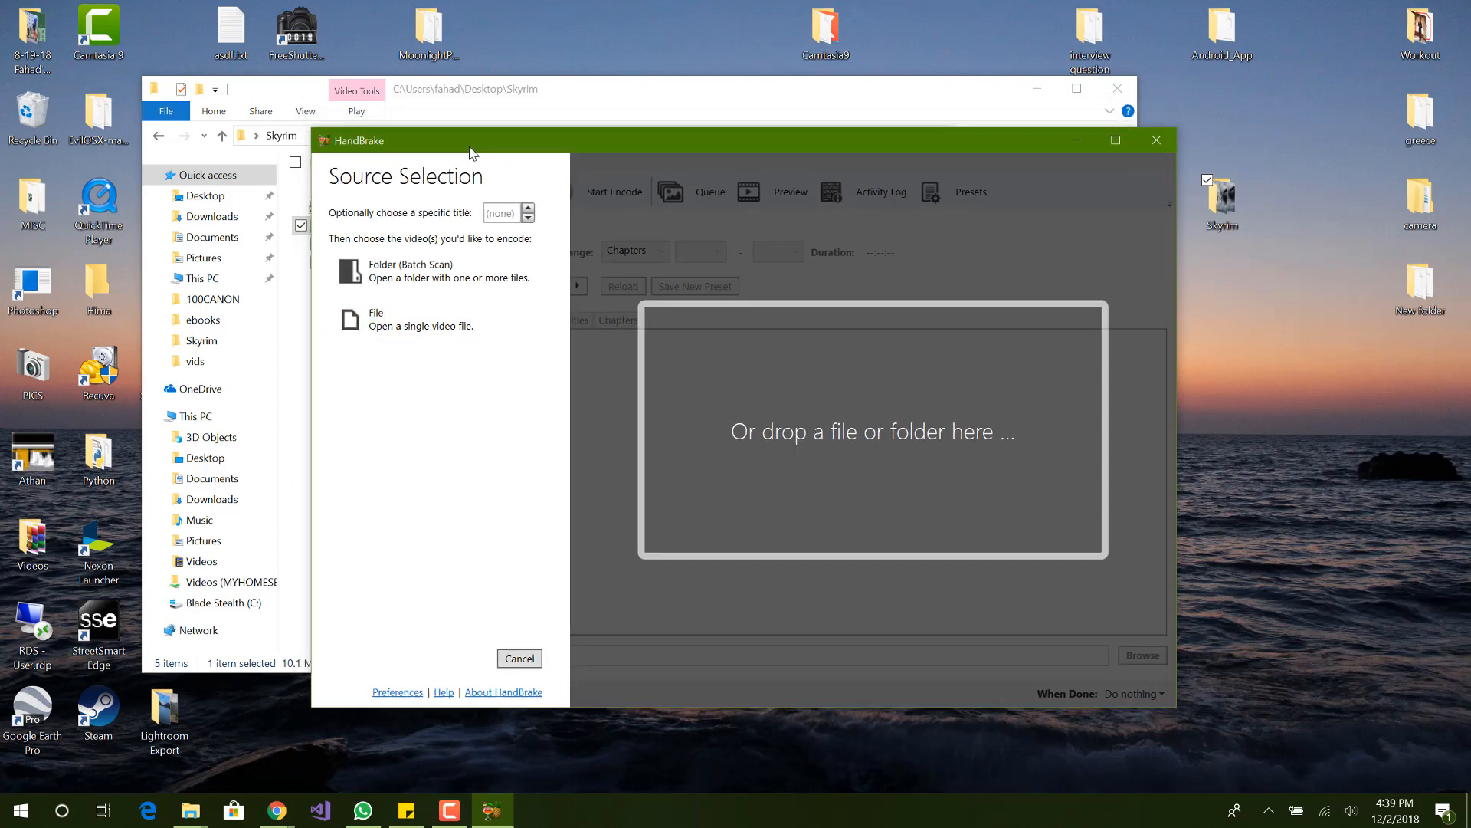
click(441, 272)
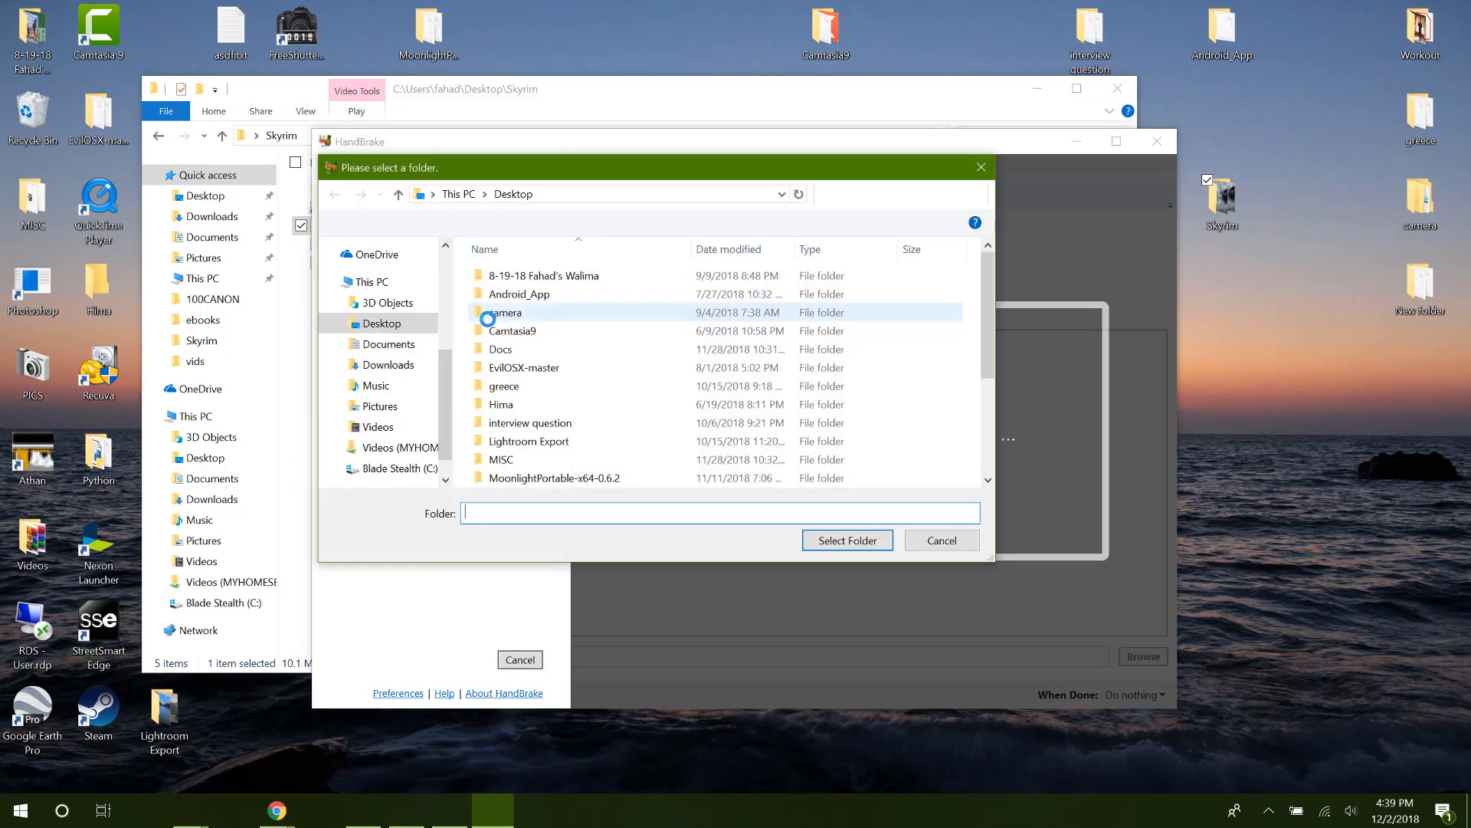
click(607, 195)
text(C:\Users\fahad\Desktop\Skyrim)
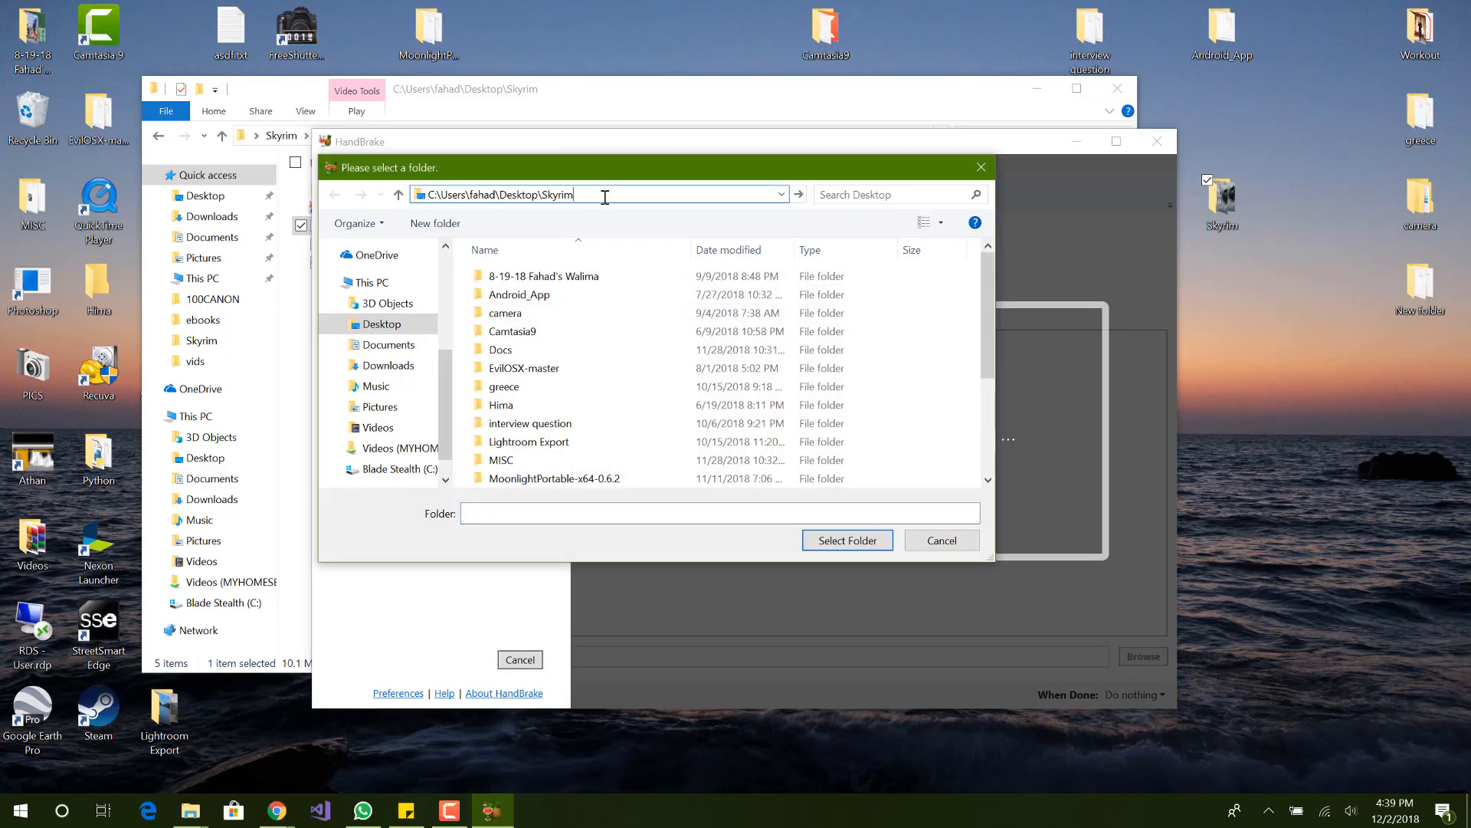
key(Return)
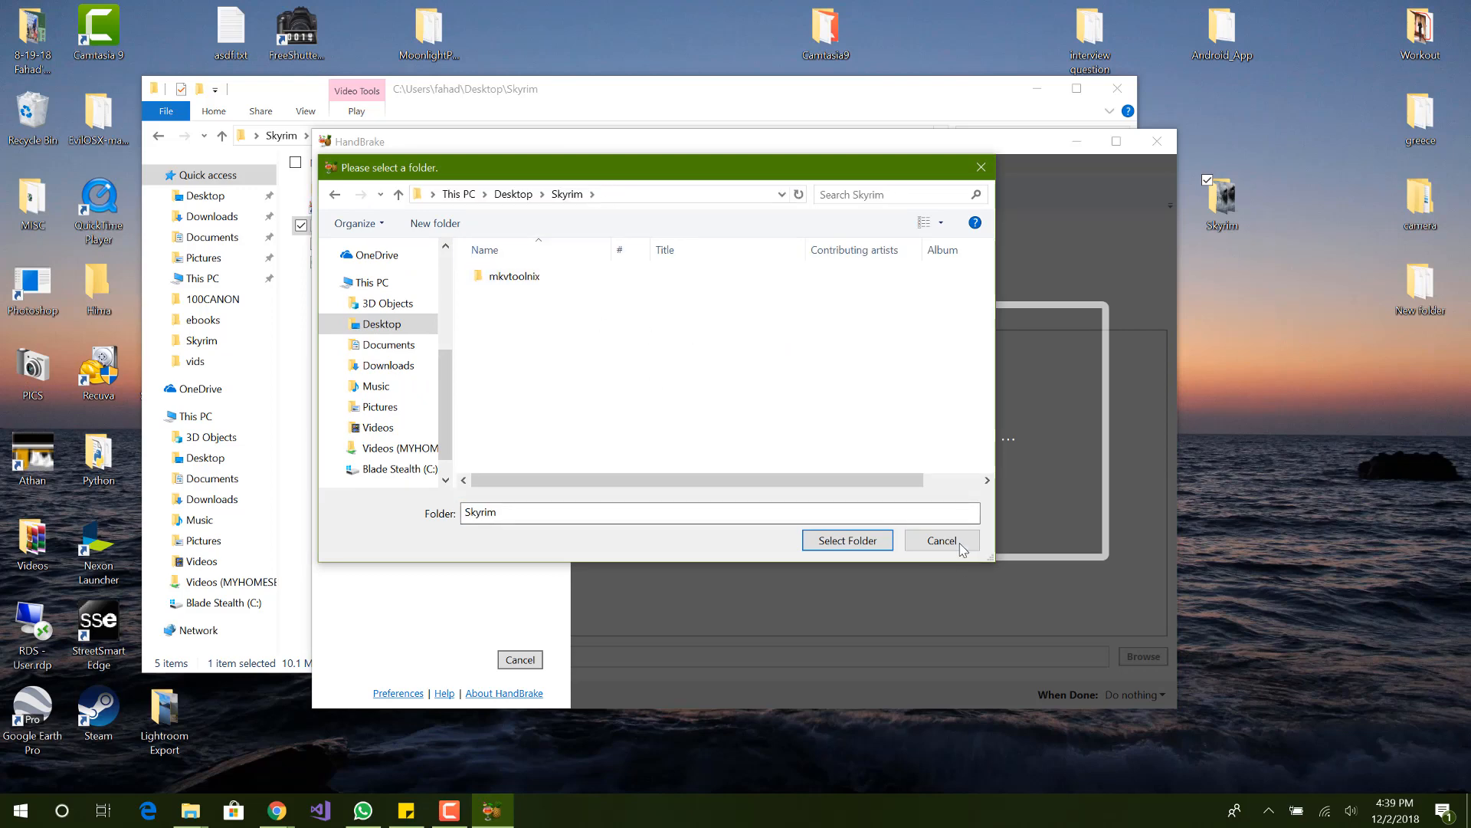
click(848, 540)
Step: Load skyrim video.mp4 from the Desktop's Skyrim folder as a single-file source and show its video encoding settings
click(425, 320)
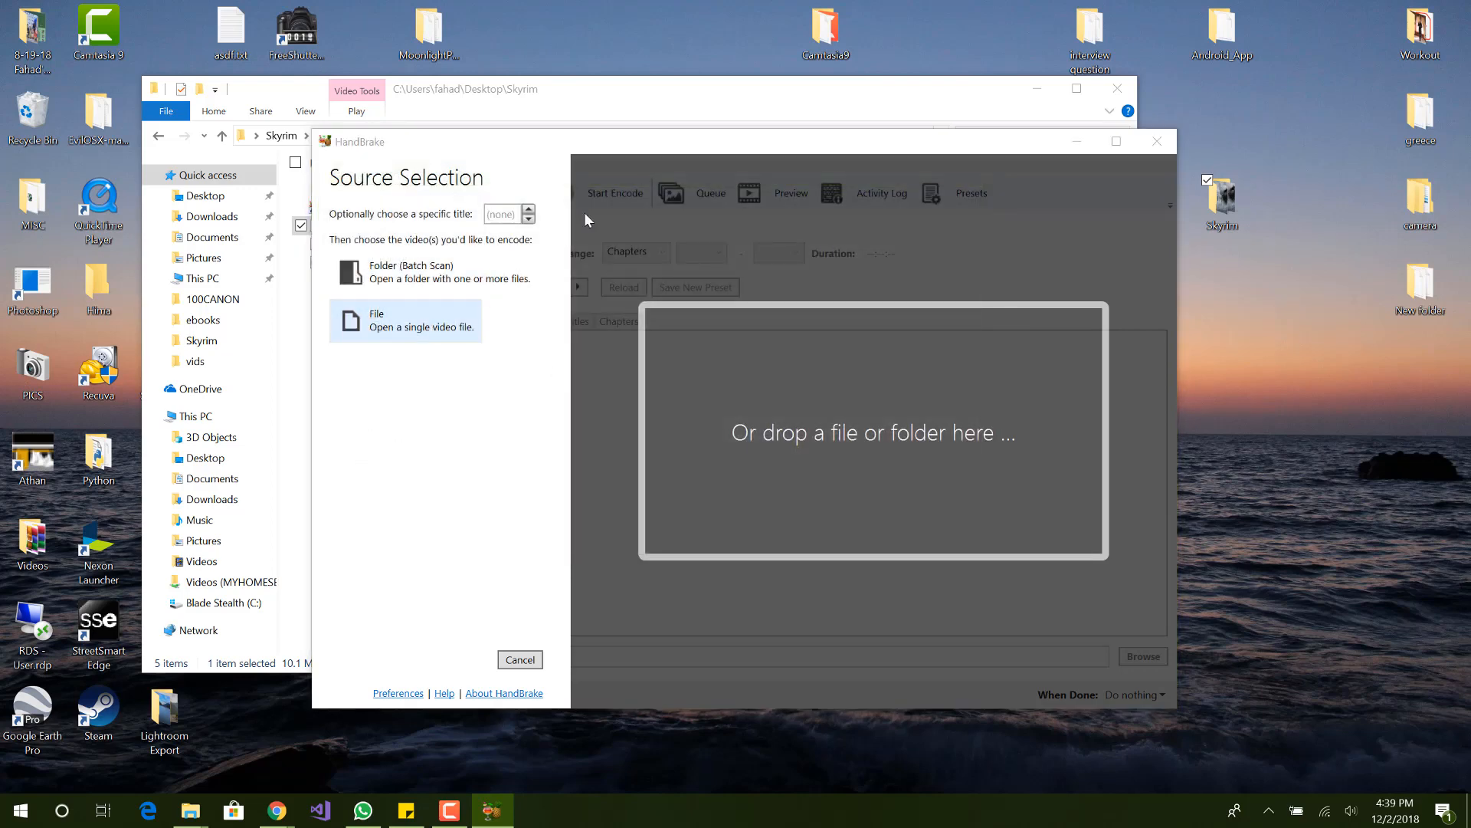
click(646, 196)
text(C:\Users\fahad\Desktop\Skyrim)
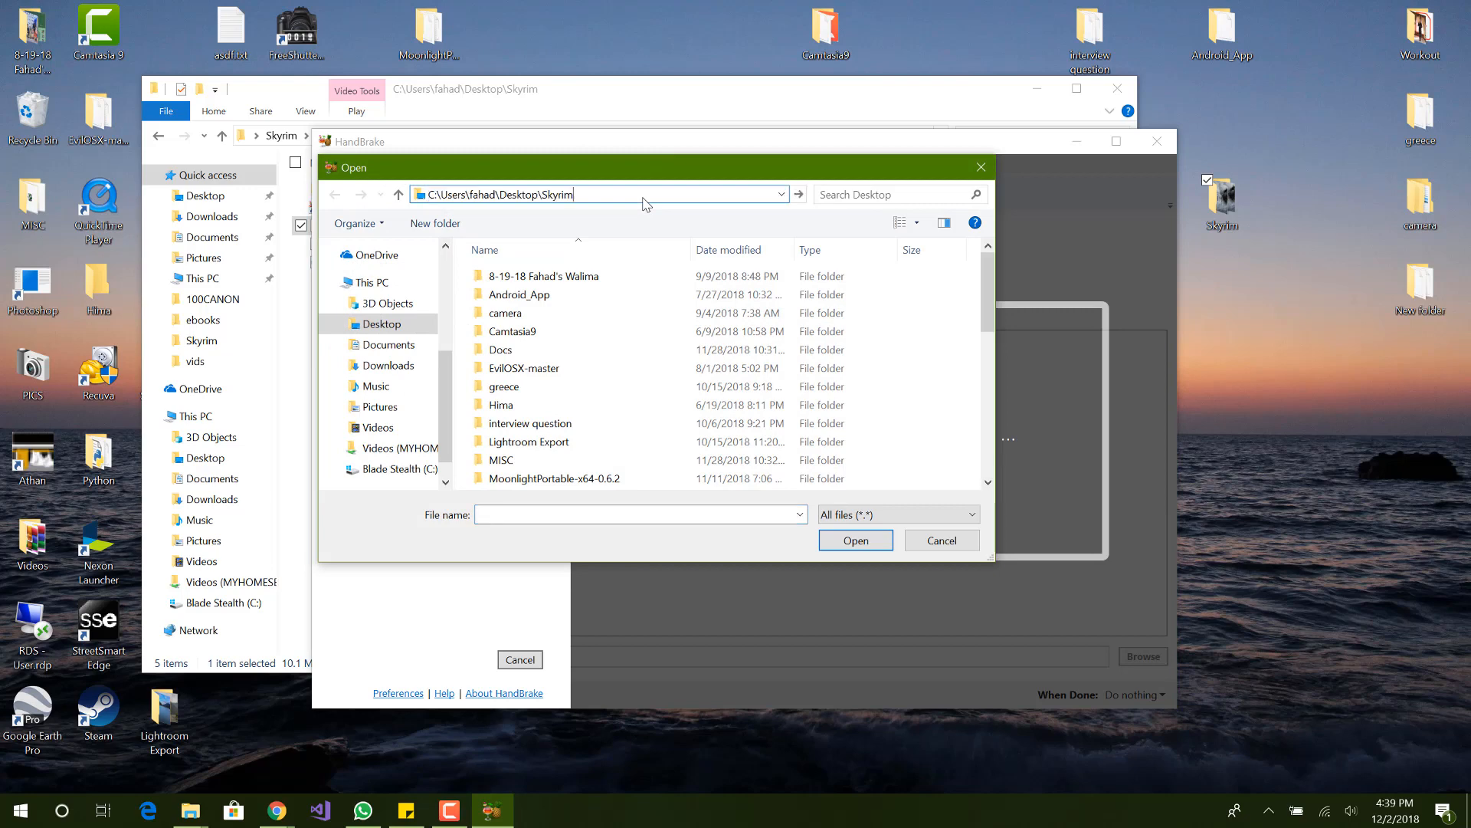
key(Return)
click(544, 315)
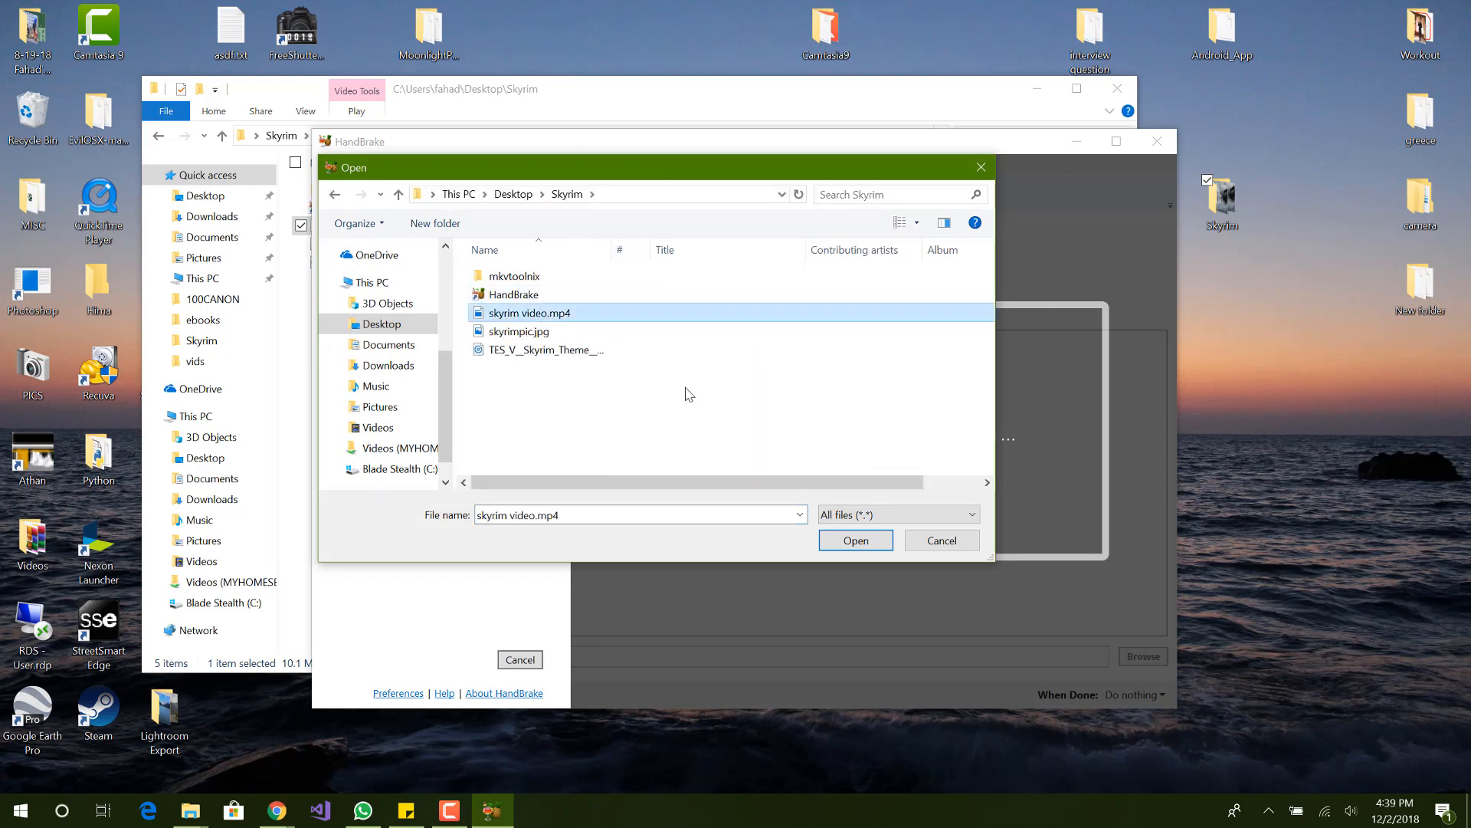
click(854, 541)
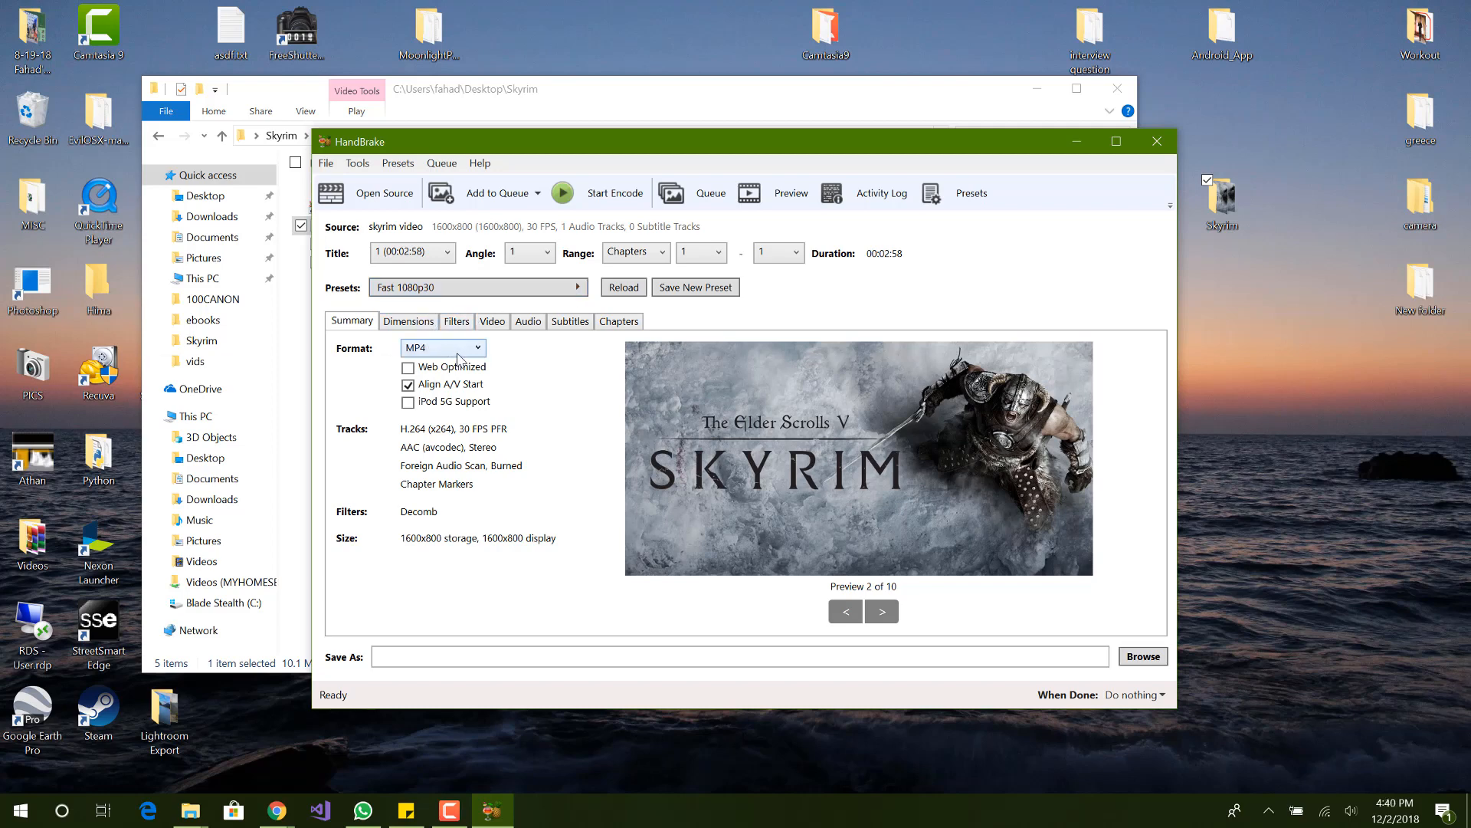
click(484, 325)
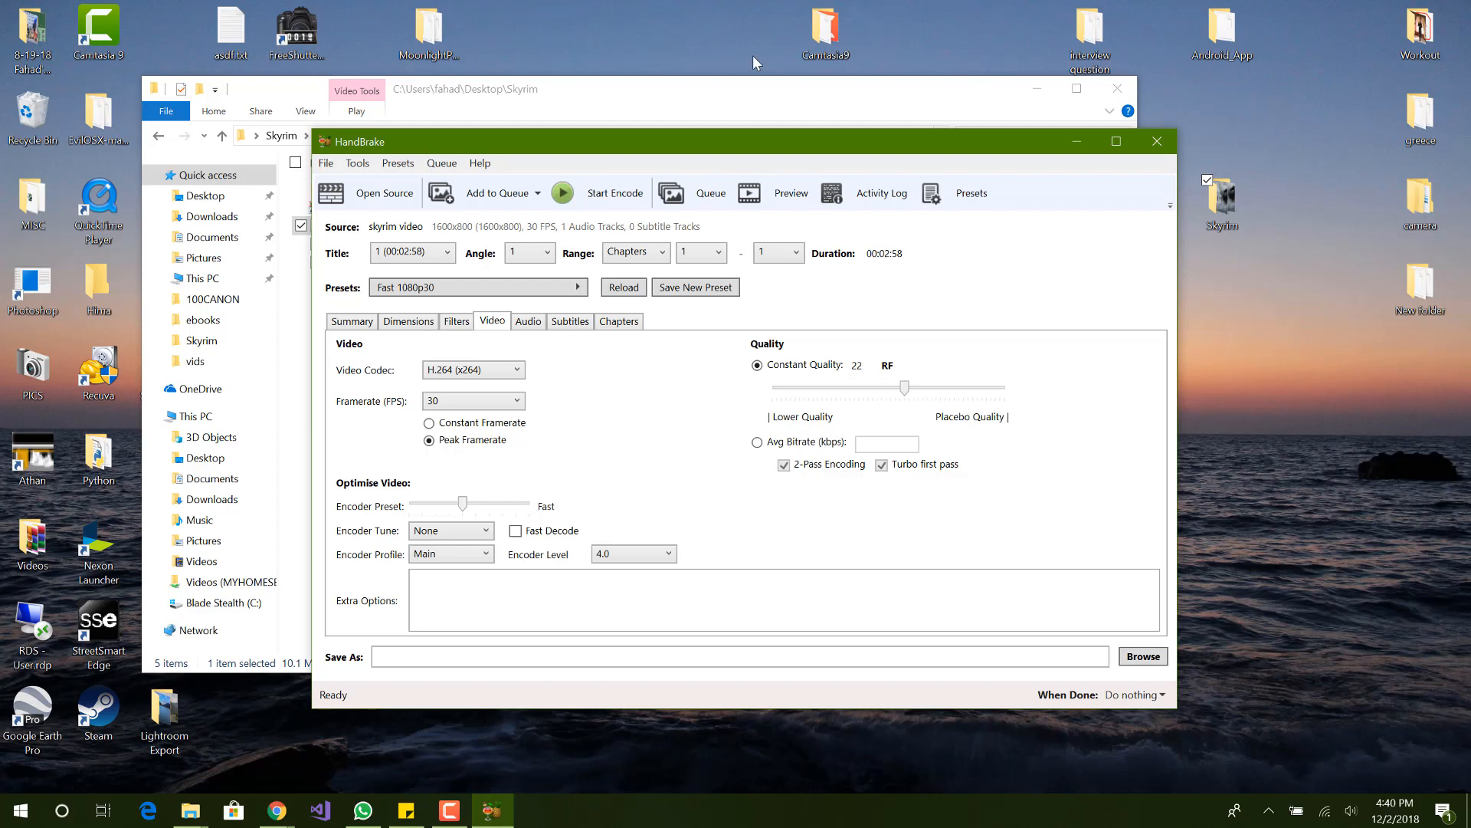
Step: Open the original skyrim video.mp4 in the video player, close it, and return to HandBrake
click(754, 91)
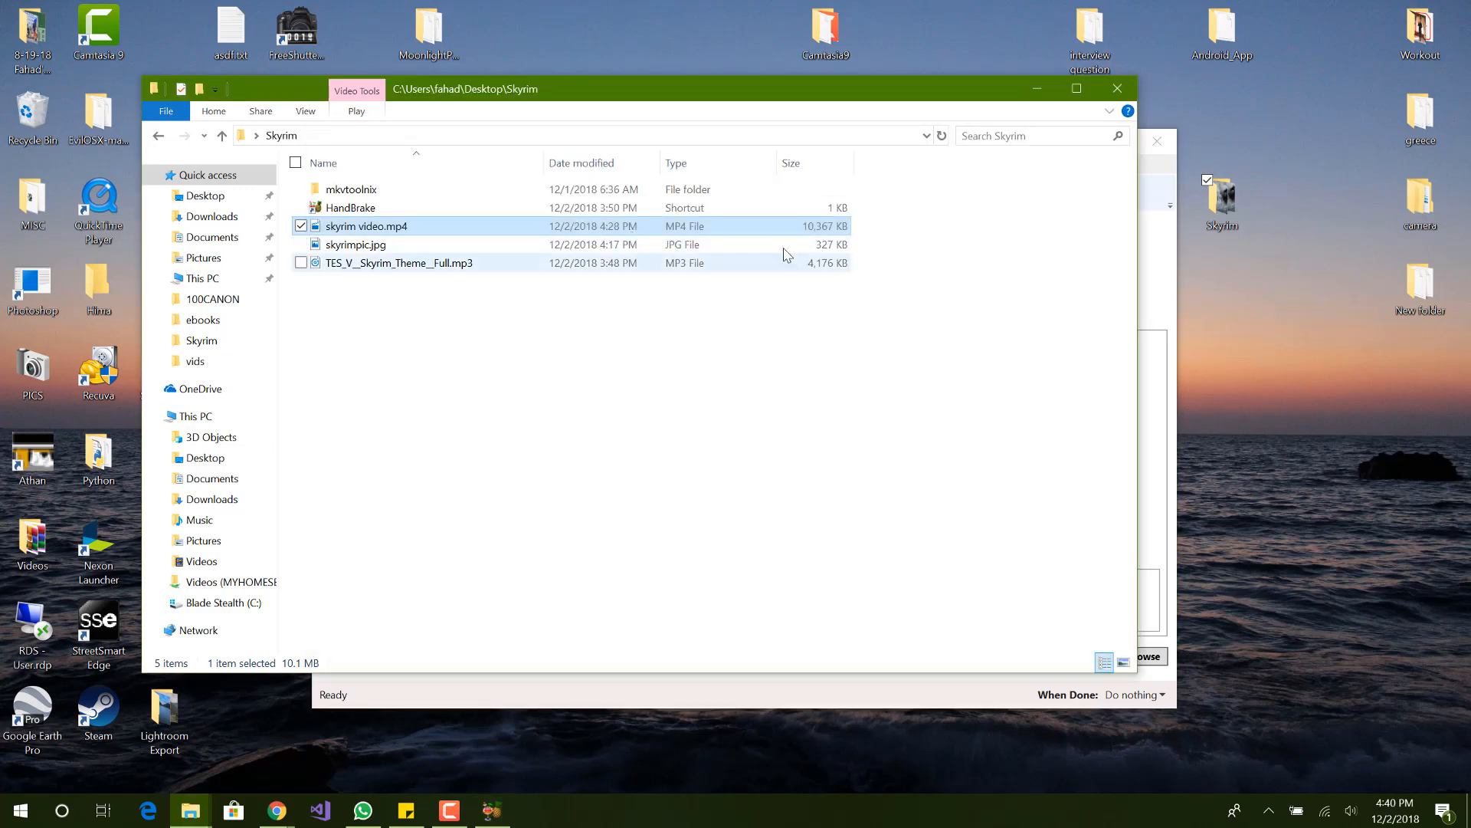
double_click(766, 233)
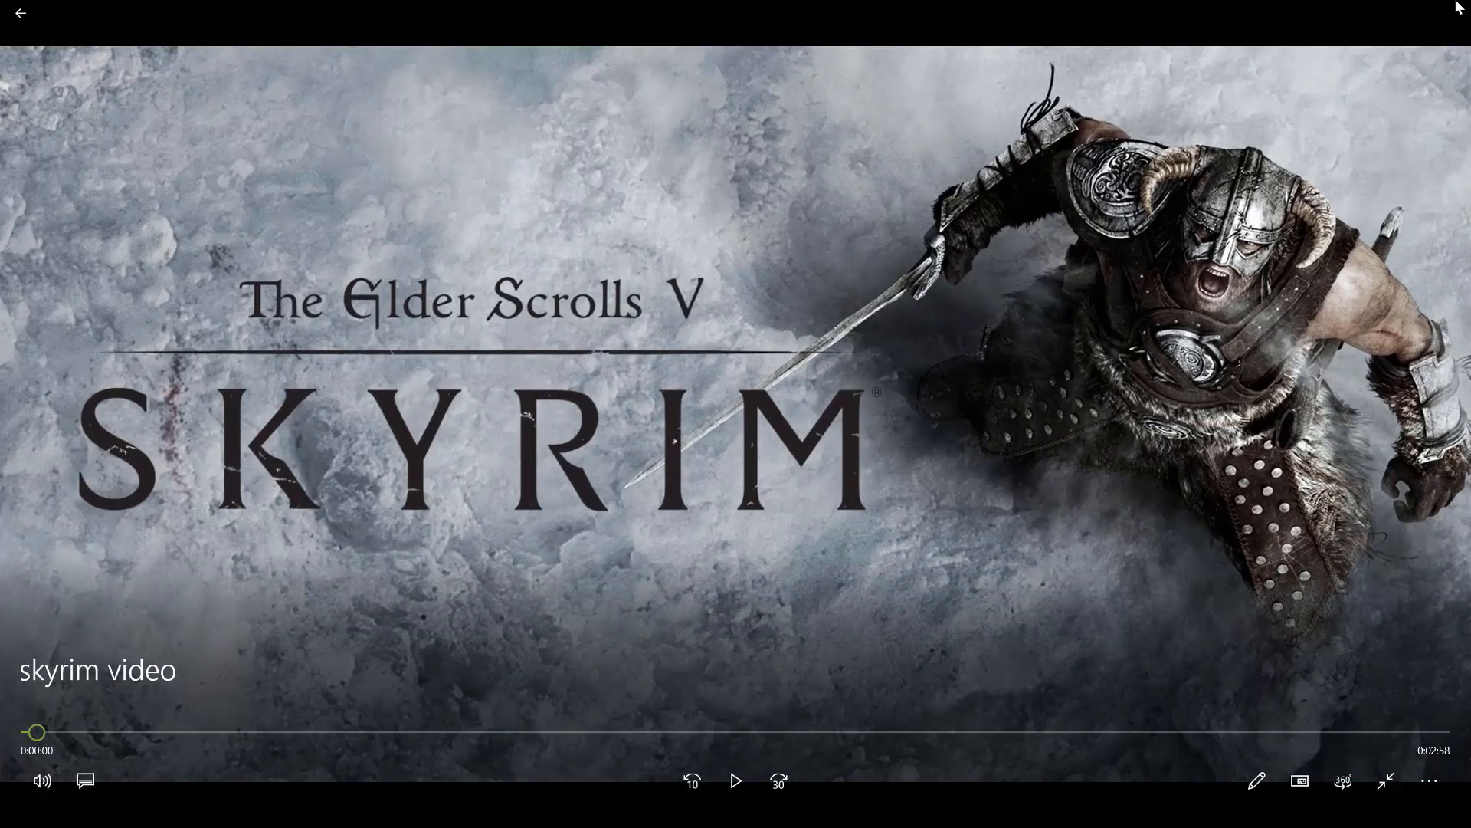
key(Escape)
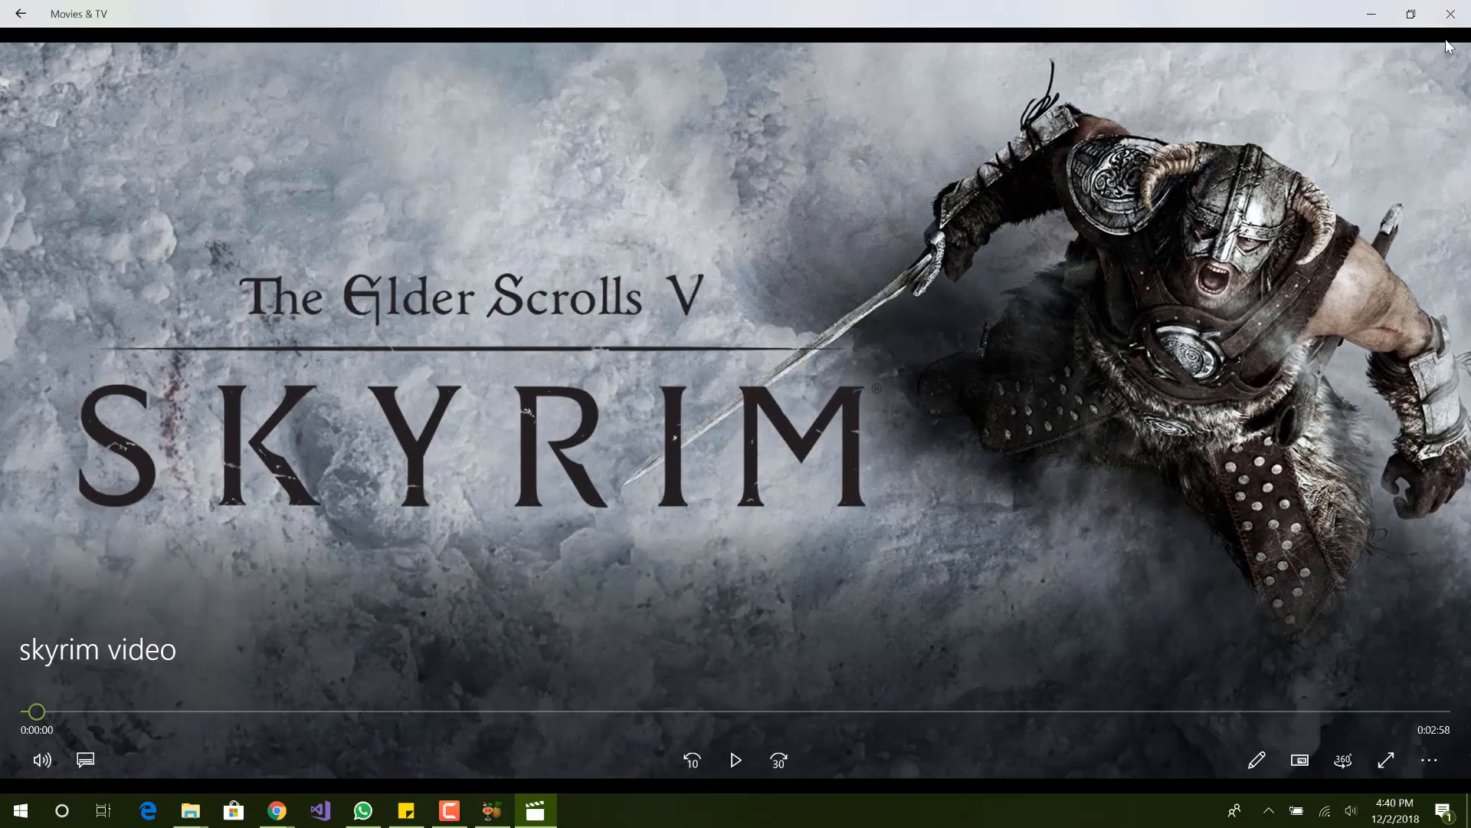
click(1452, 15)
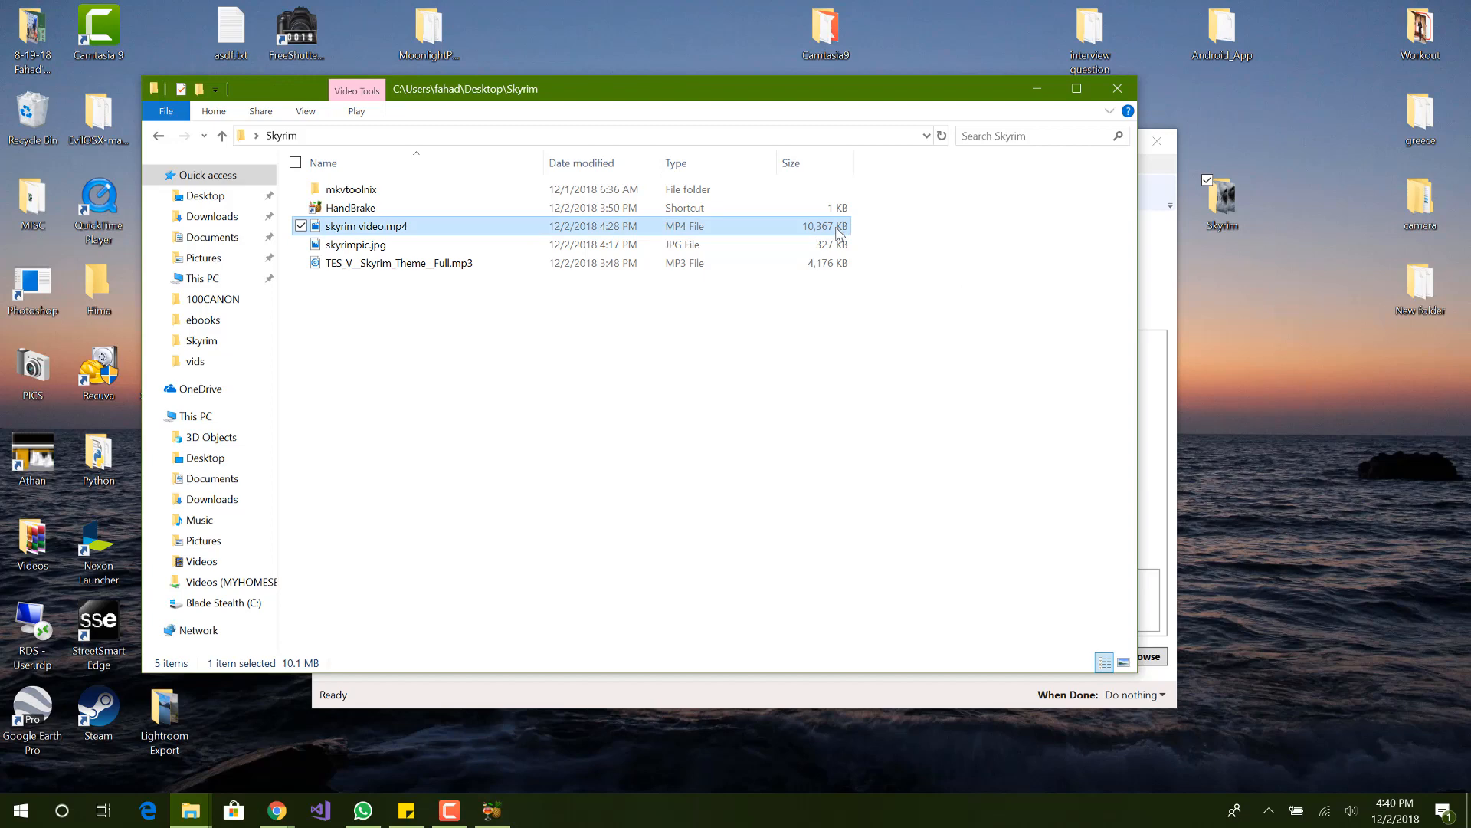
click(1159, 244)
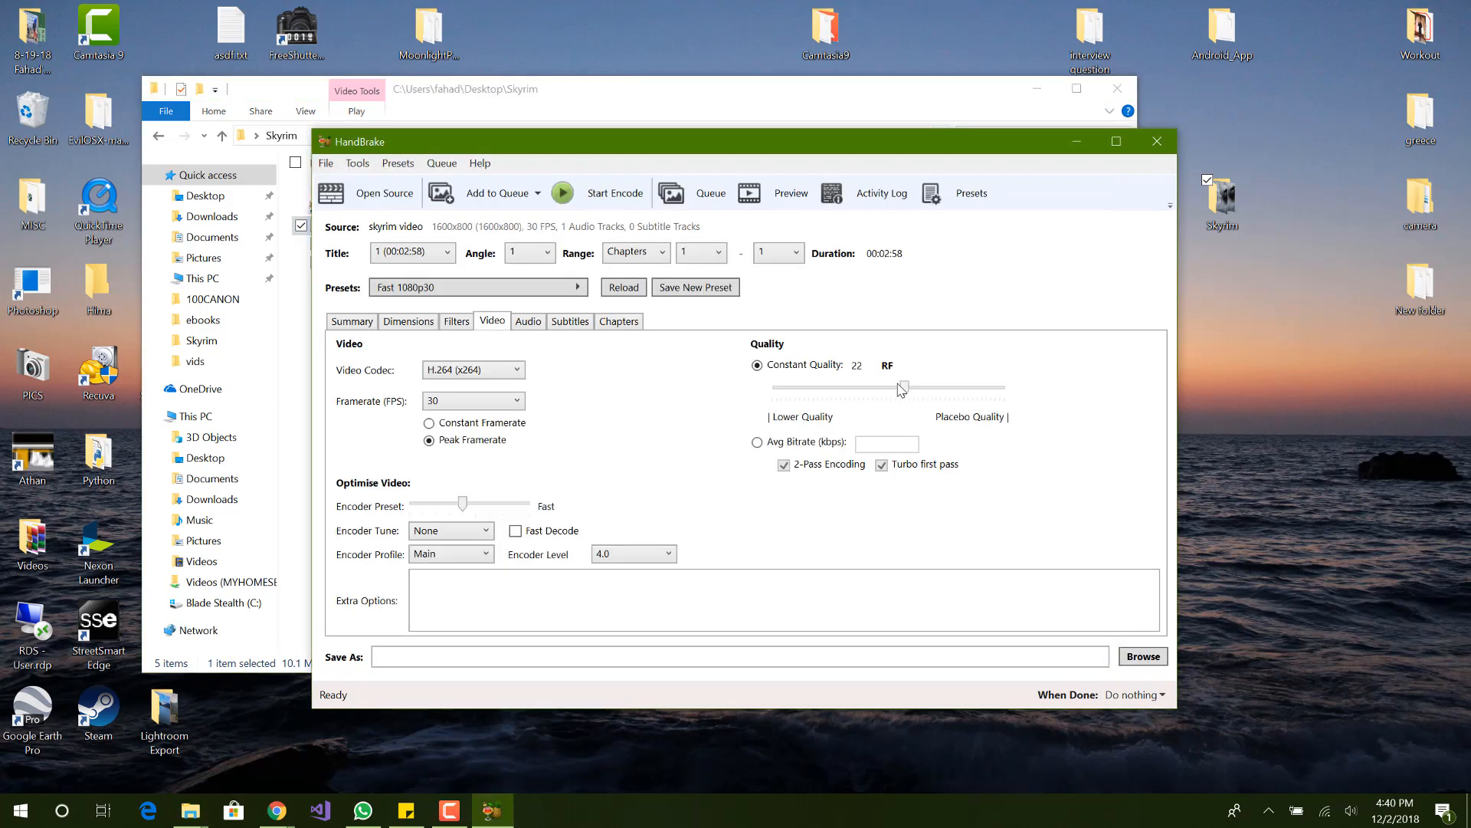
Step: Lower the video's constant quality to RF 45
drag(903, 389, 895, 389)
drag(897, 388, 829, 391)
click(853, 116)
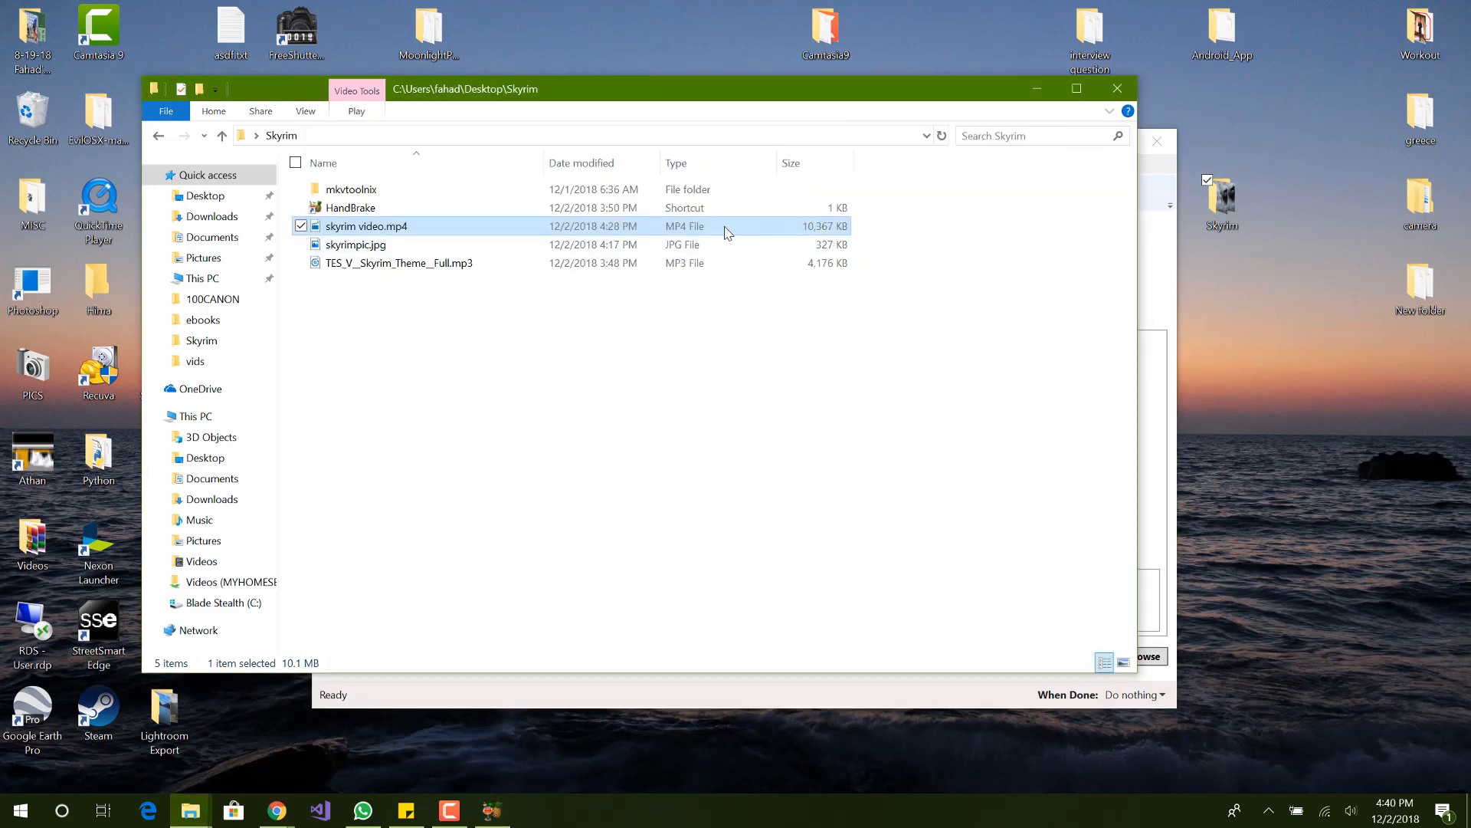
click(1155, 269)
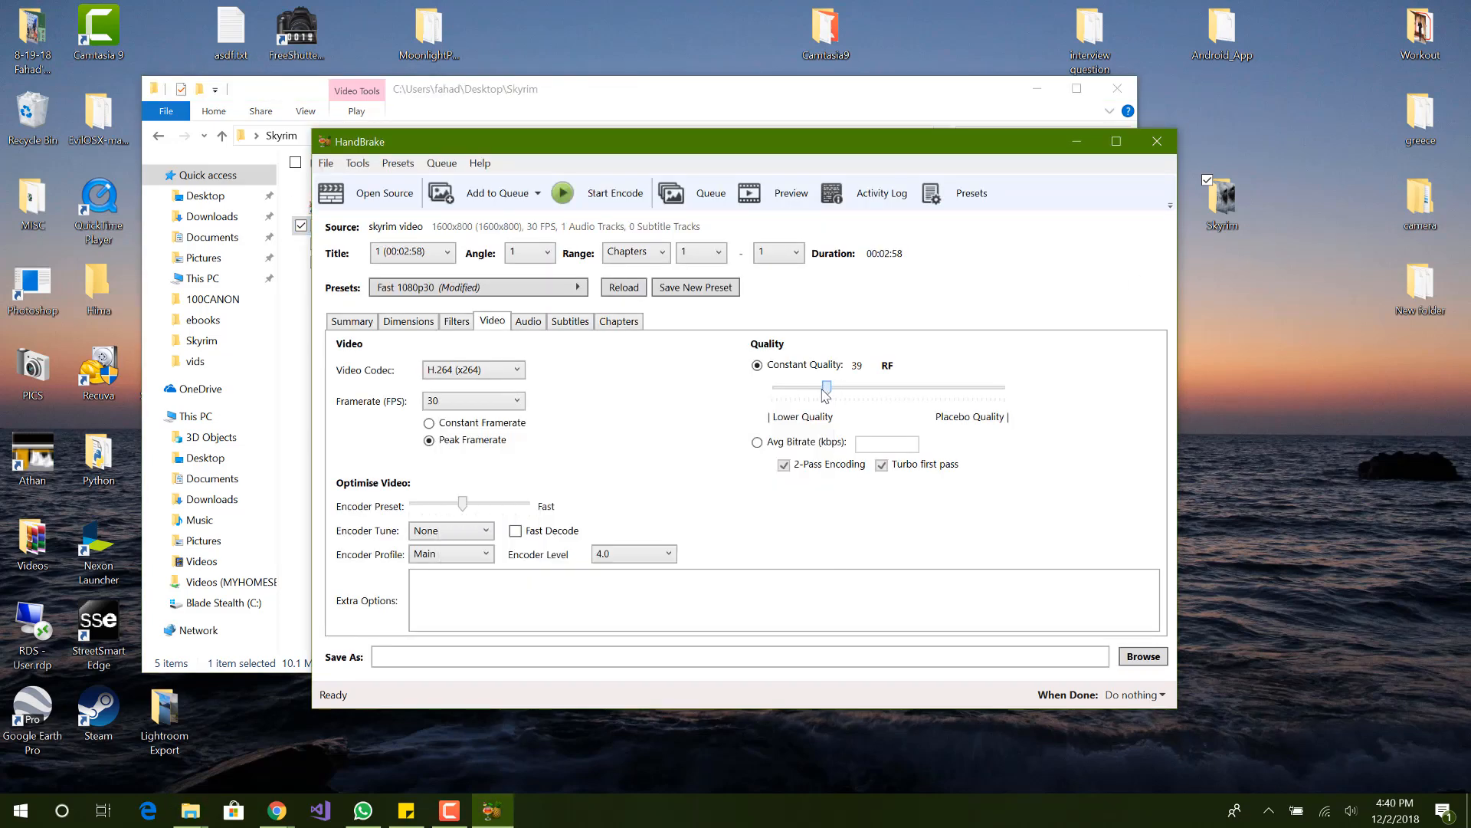
mouse_move(828, 393)
mouse_down()
mouse_move(766, 397)
mouse_move(802, 394)
mouse_up()
Step: Keep the H.264 (x264) codec and set the video framerate to 24 FPS
click(506, 376)
click(506, 375)
click(512, 402)
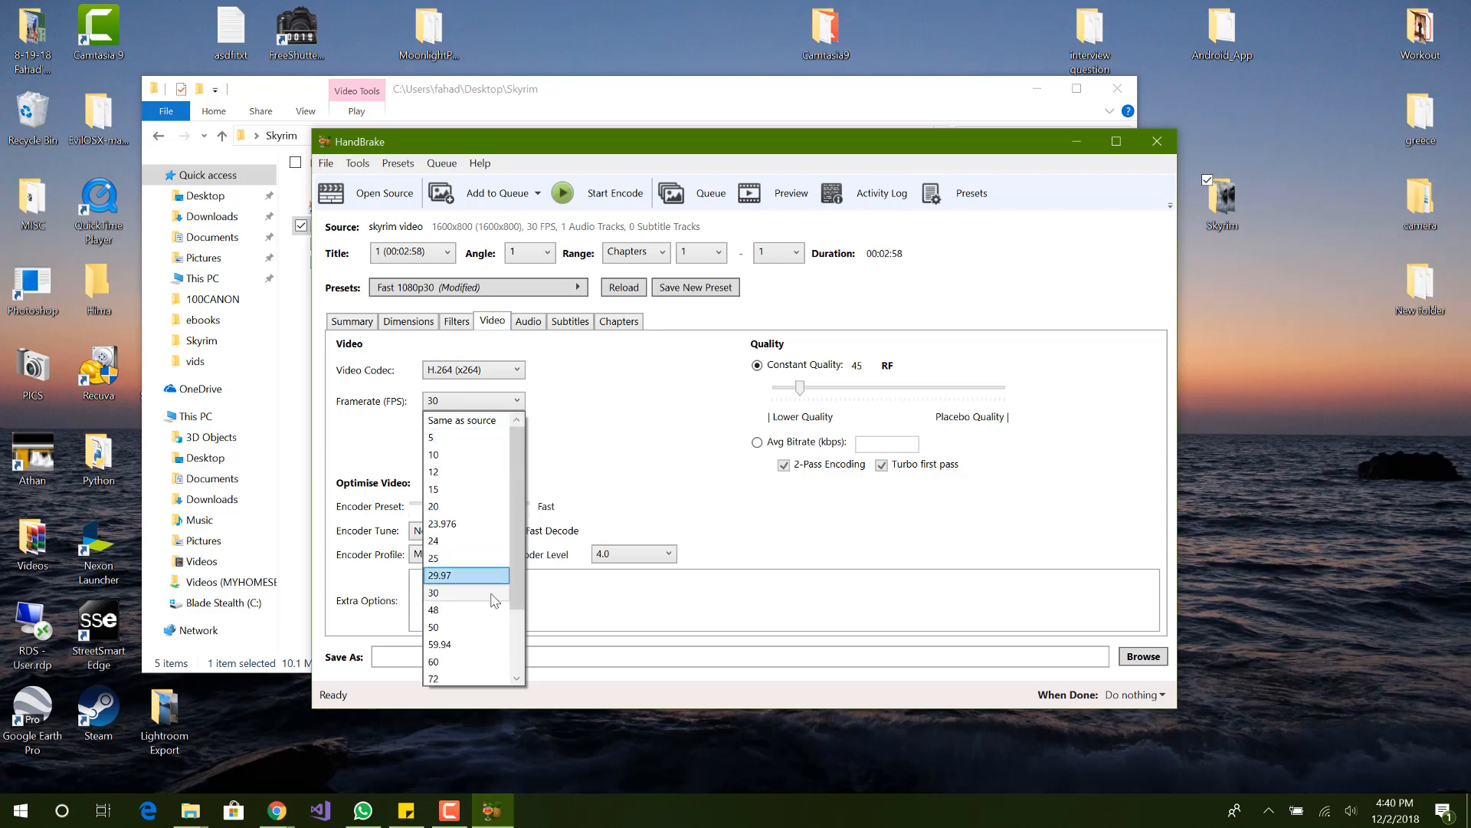
click(486, 542)
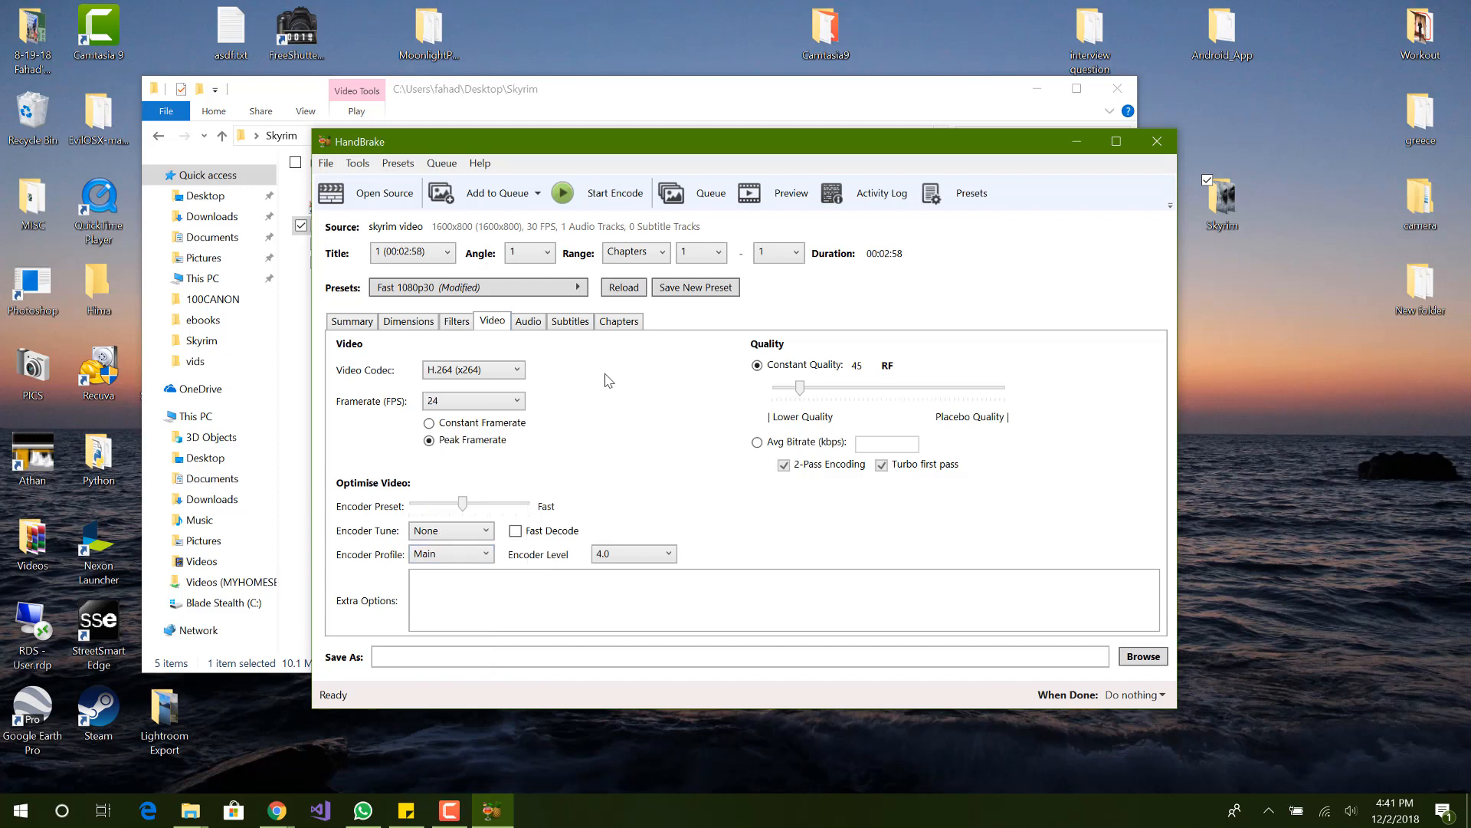
Step: Set the English AAC audio track's bitrate to 112
click(530, 323)
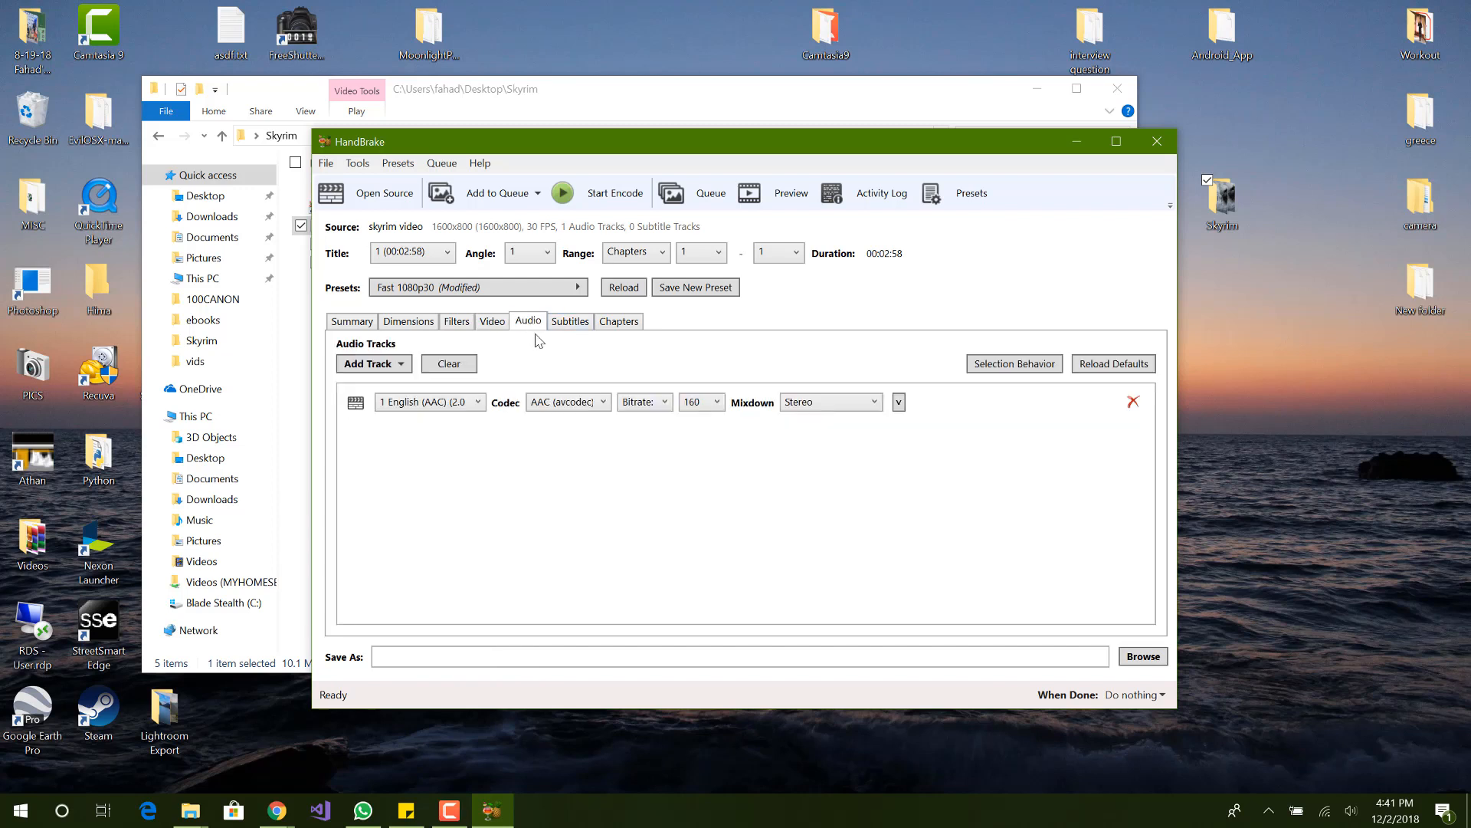
click(711, 403)
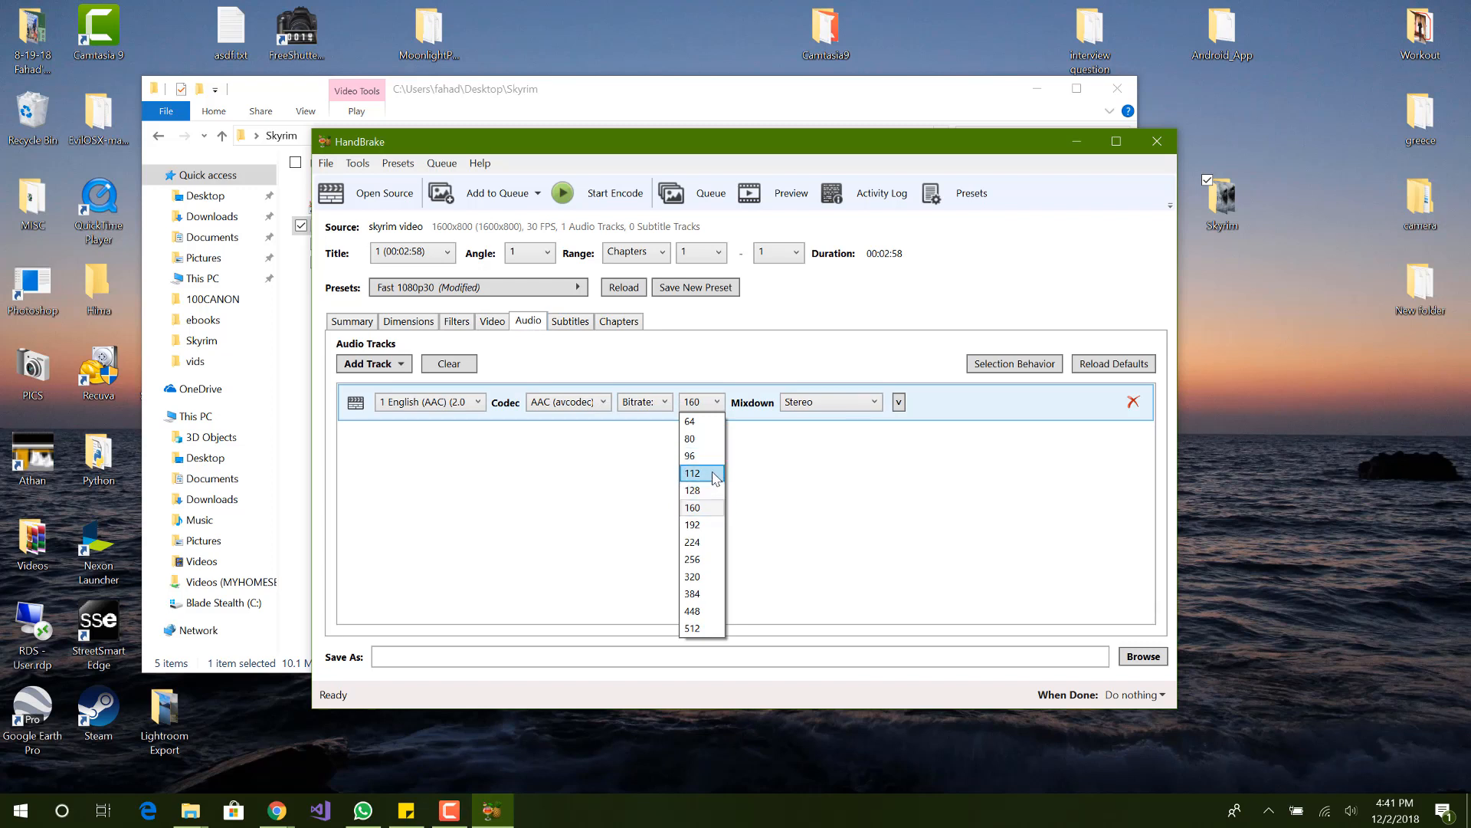
click(715, 474)
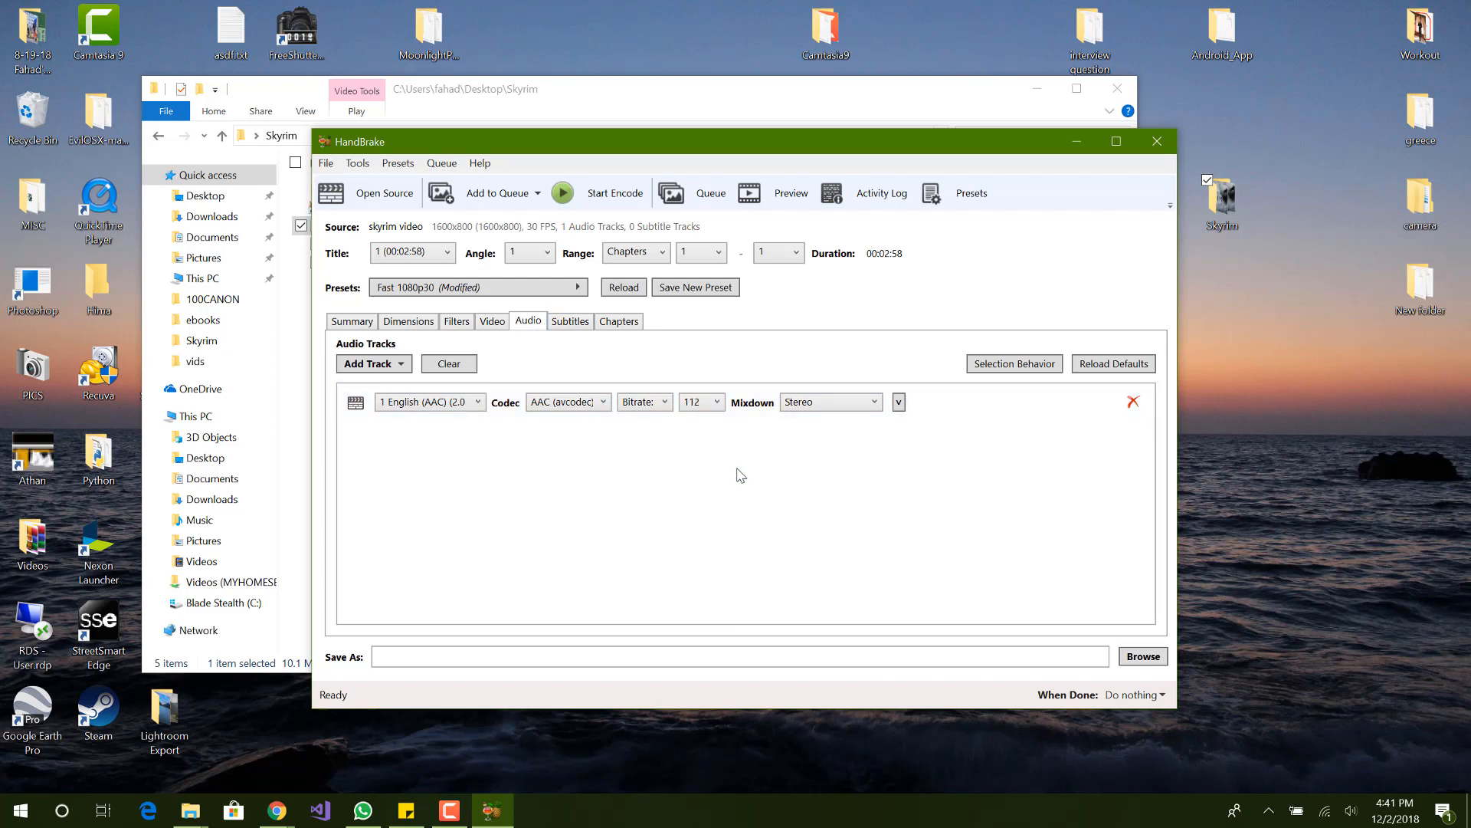
Step: Review the encode summary, the preset categories and the output format choices
click(356, 323)
click(441, 294)
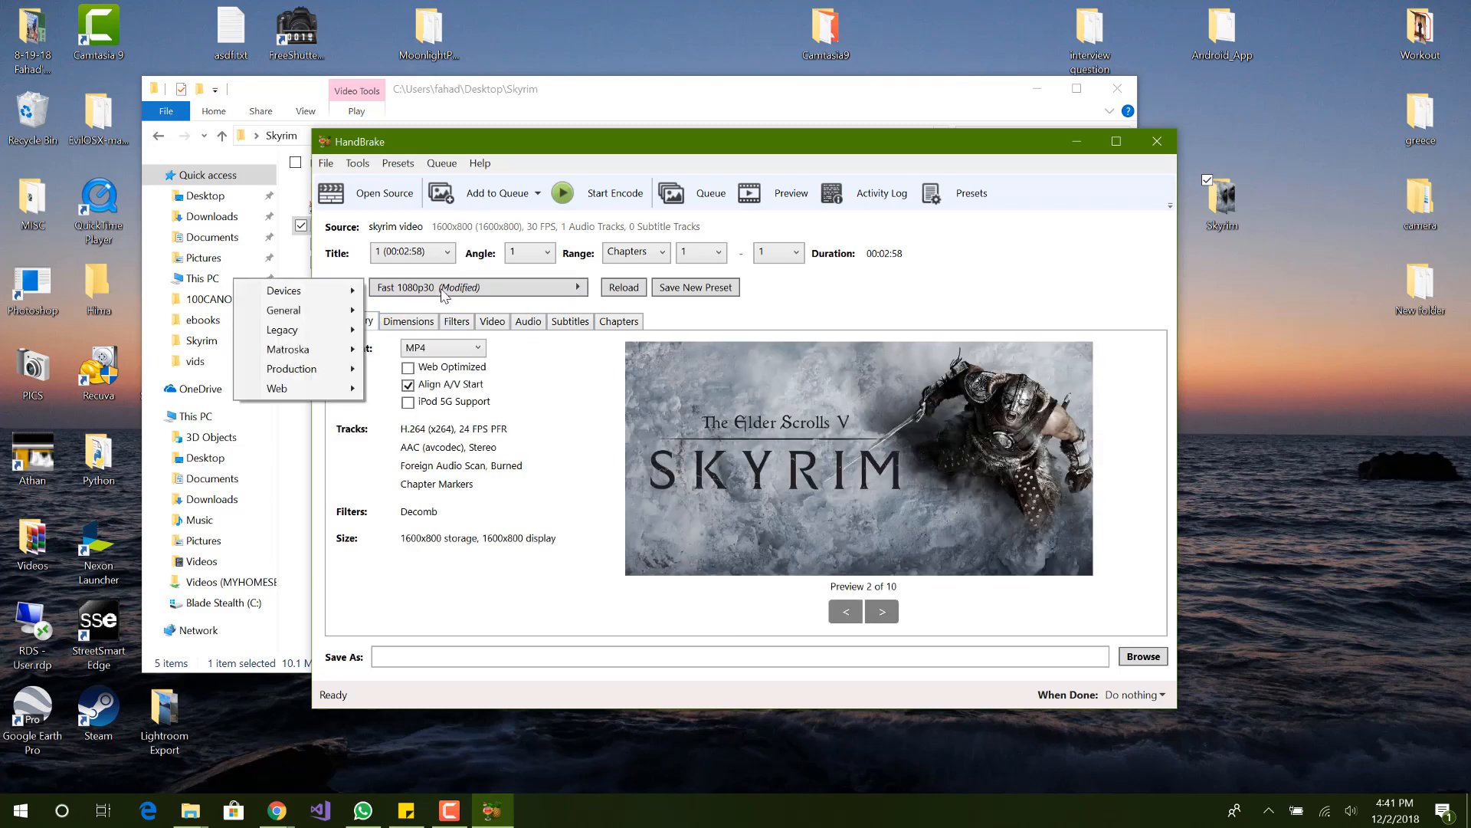
click(766, 311)
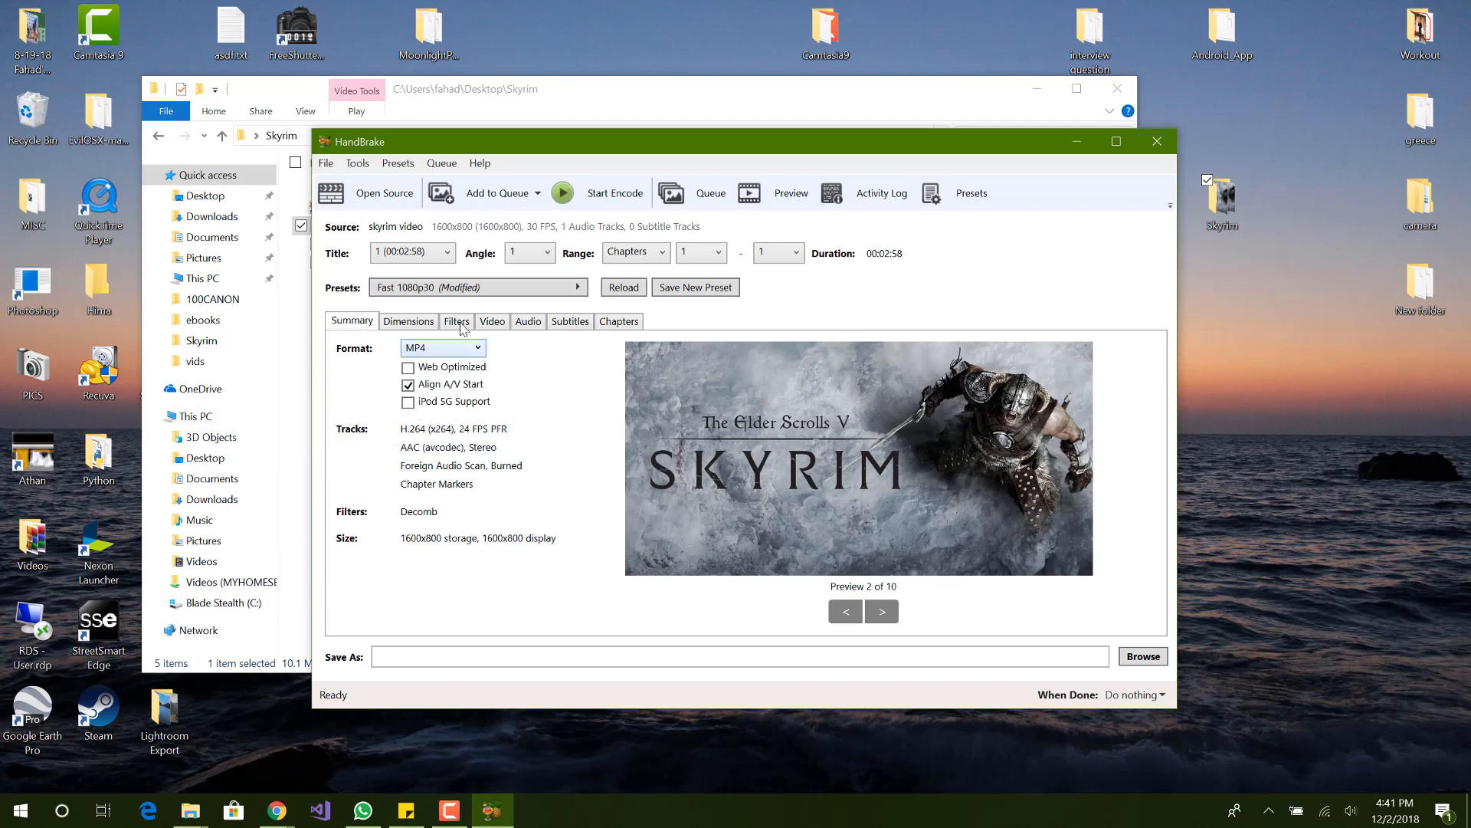
click(460, 348)
click(460, 347)
Step: Set the output file to skyrim video2.mp4 in the Desktop's Skyrim folder and start the encode
click(1143, 657)
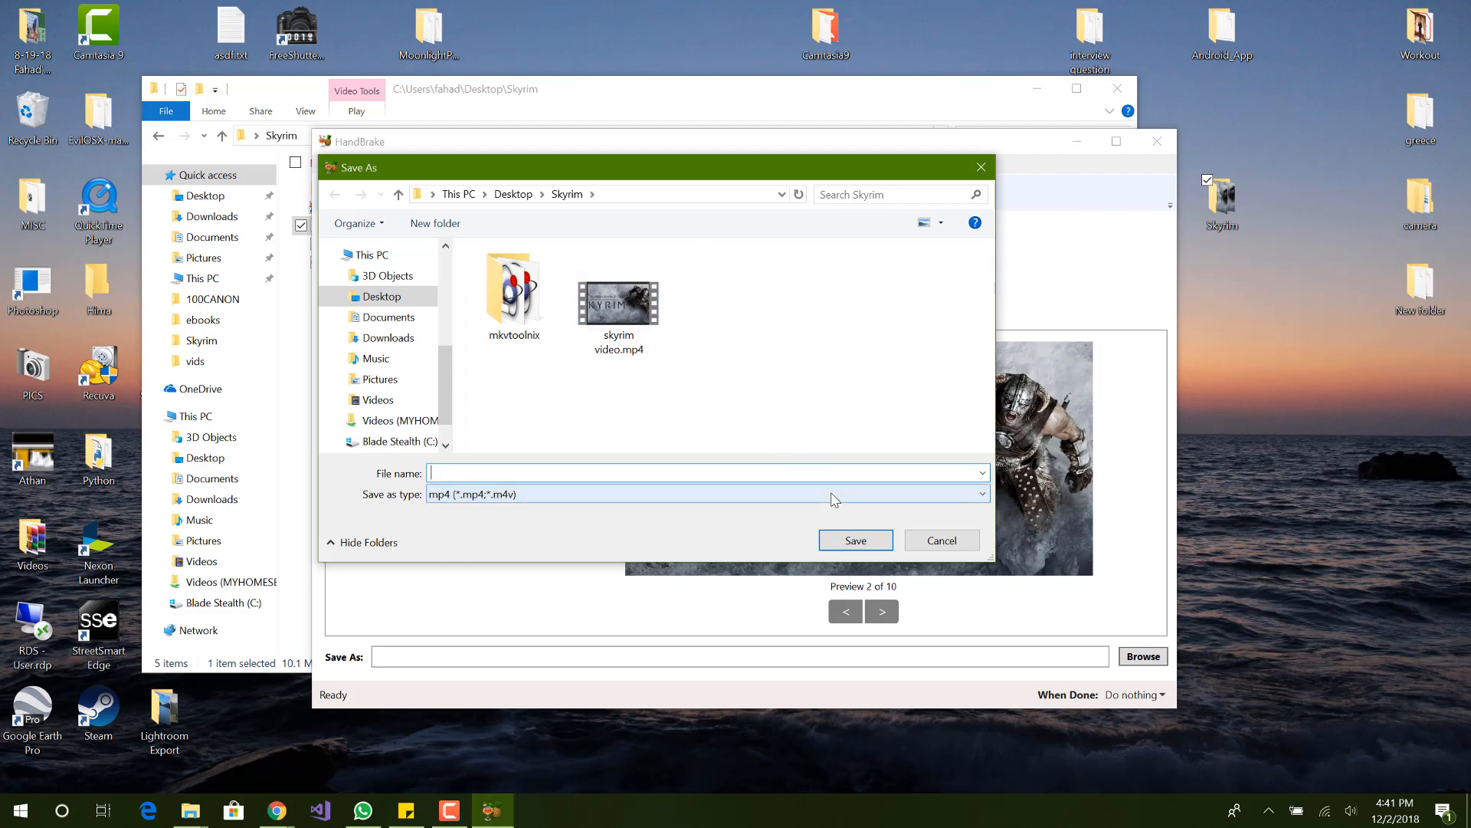
text(skyr)
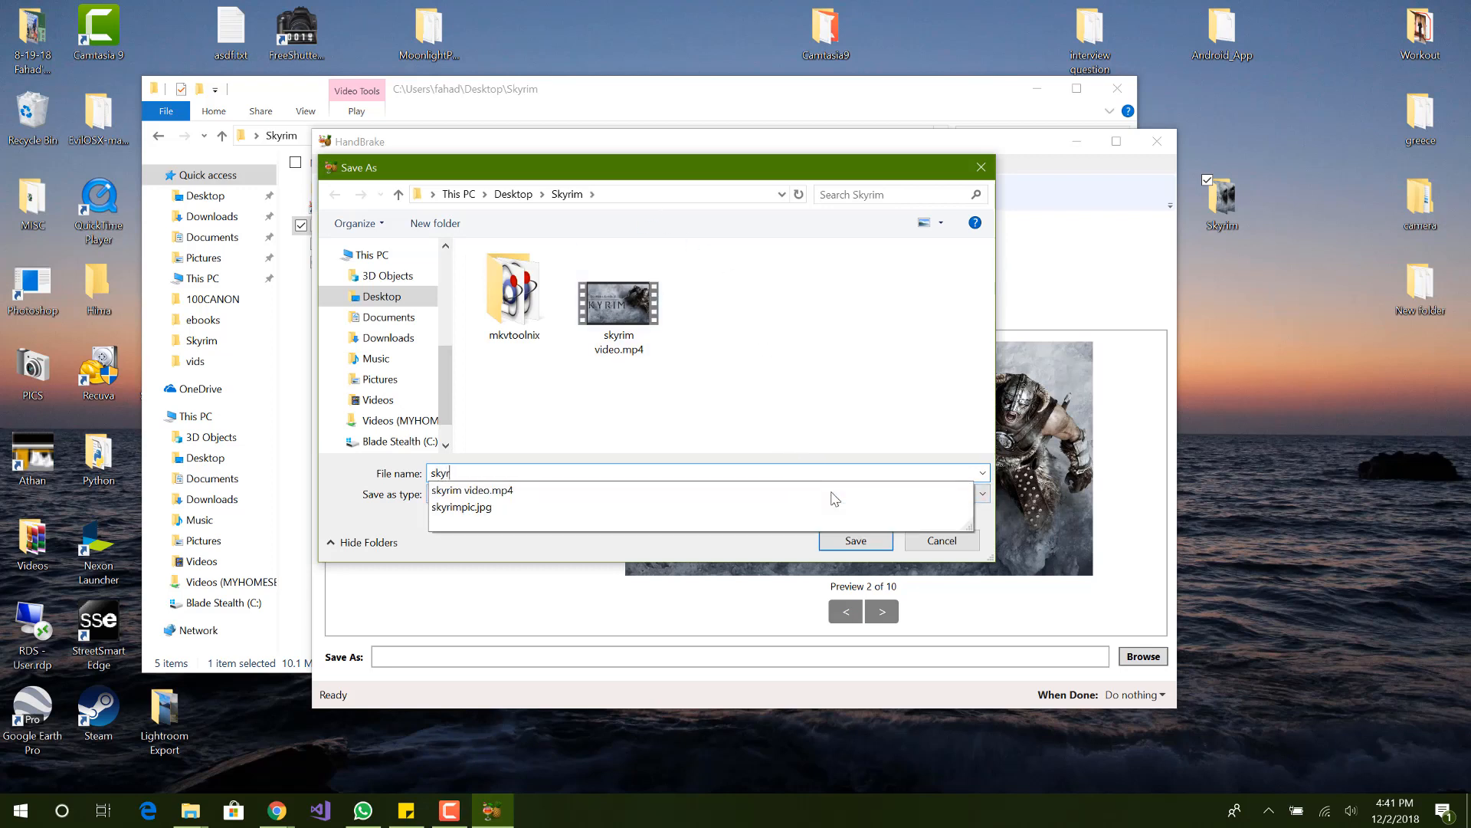
text(om)
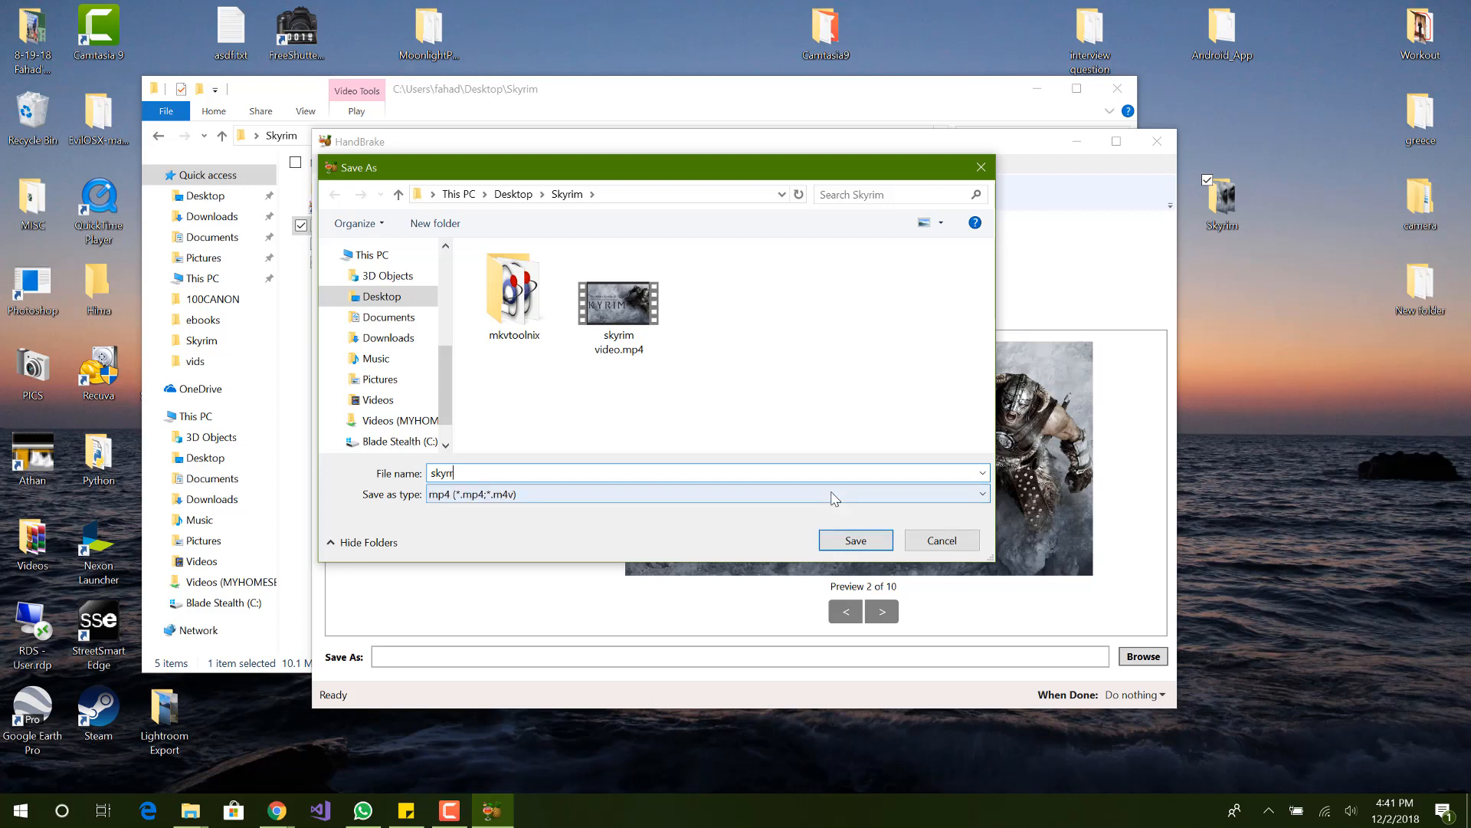
text(im )
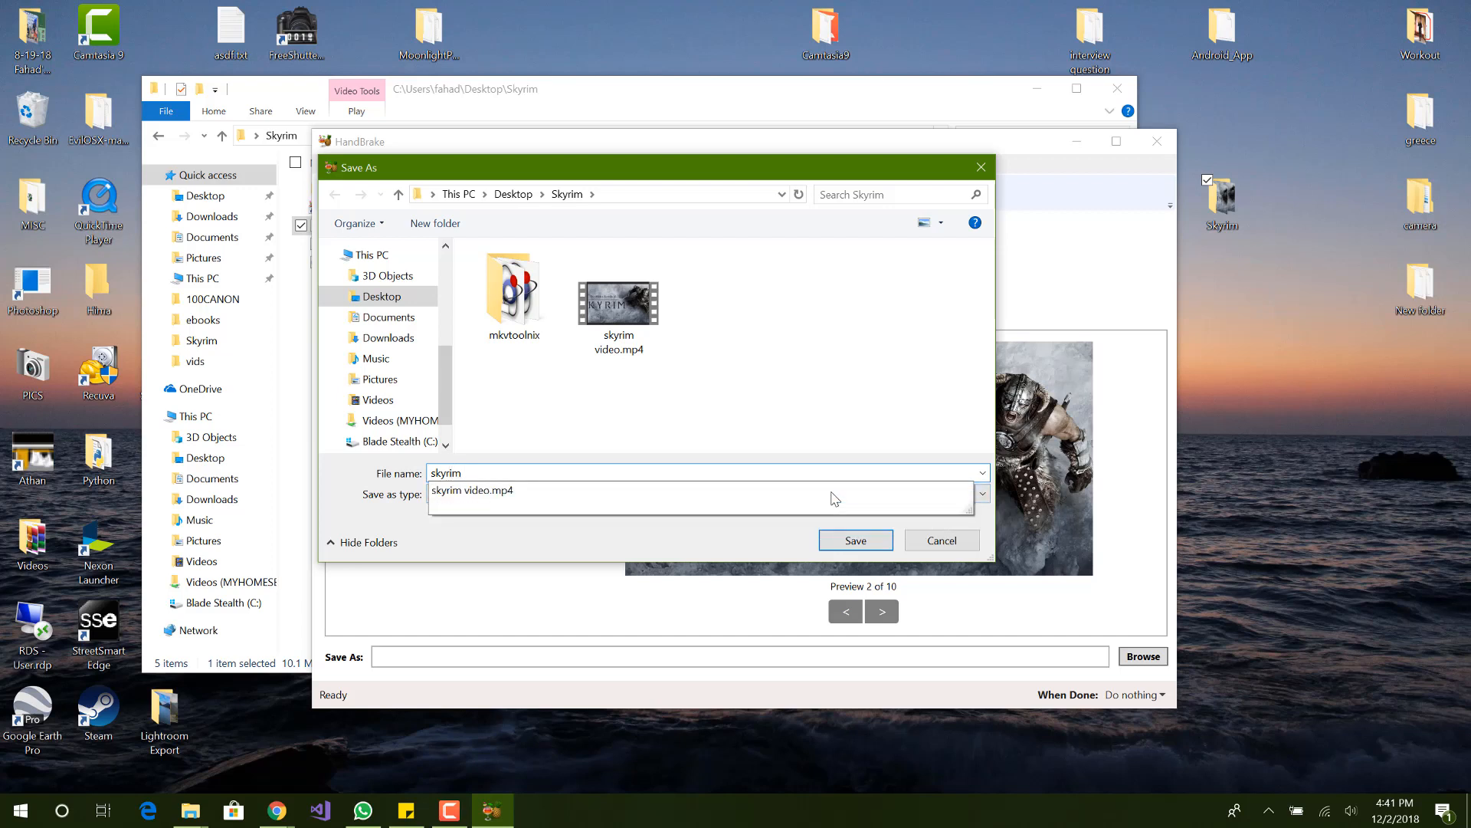
text(video)
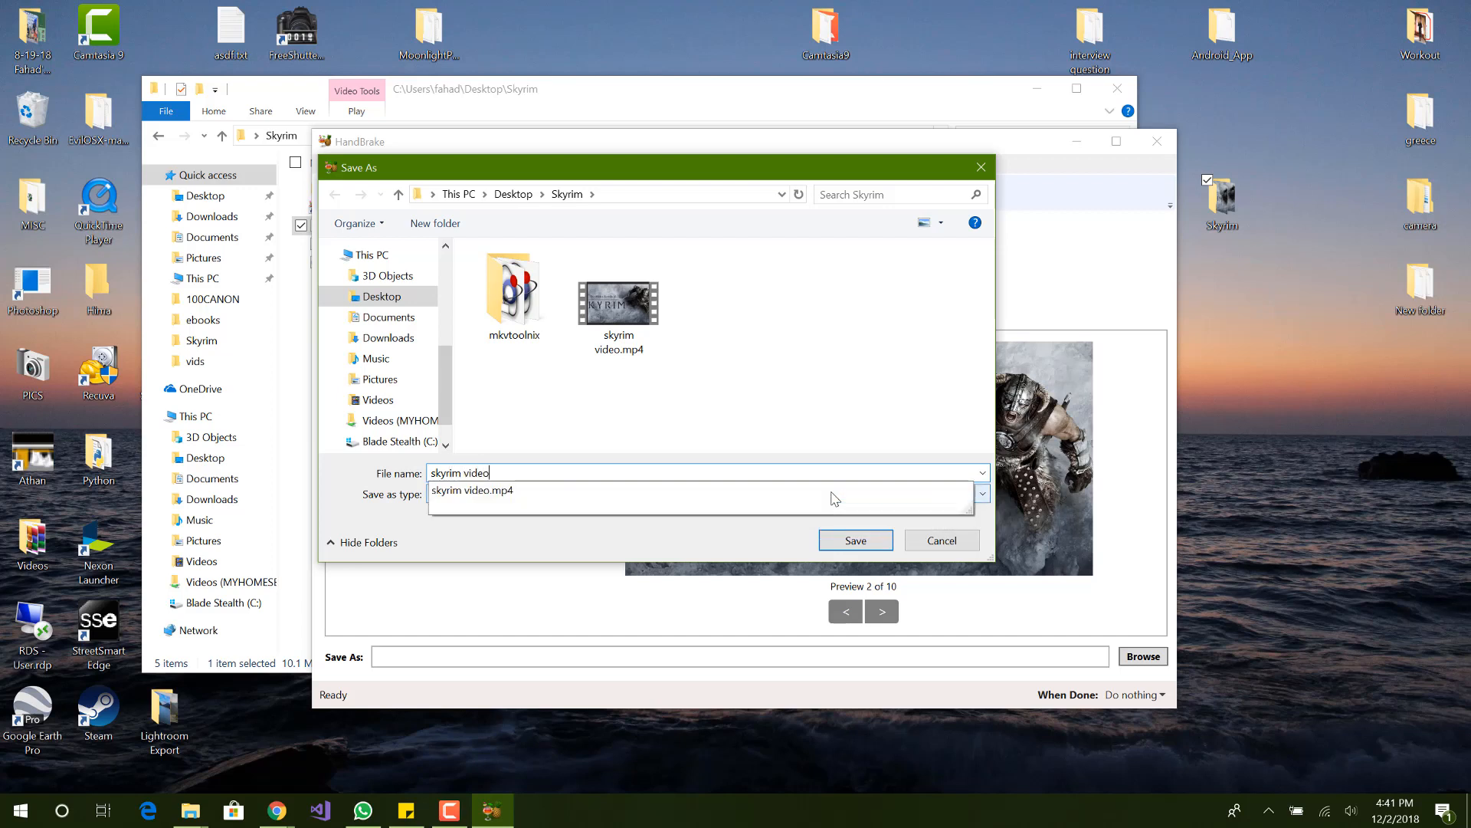
key(Return)
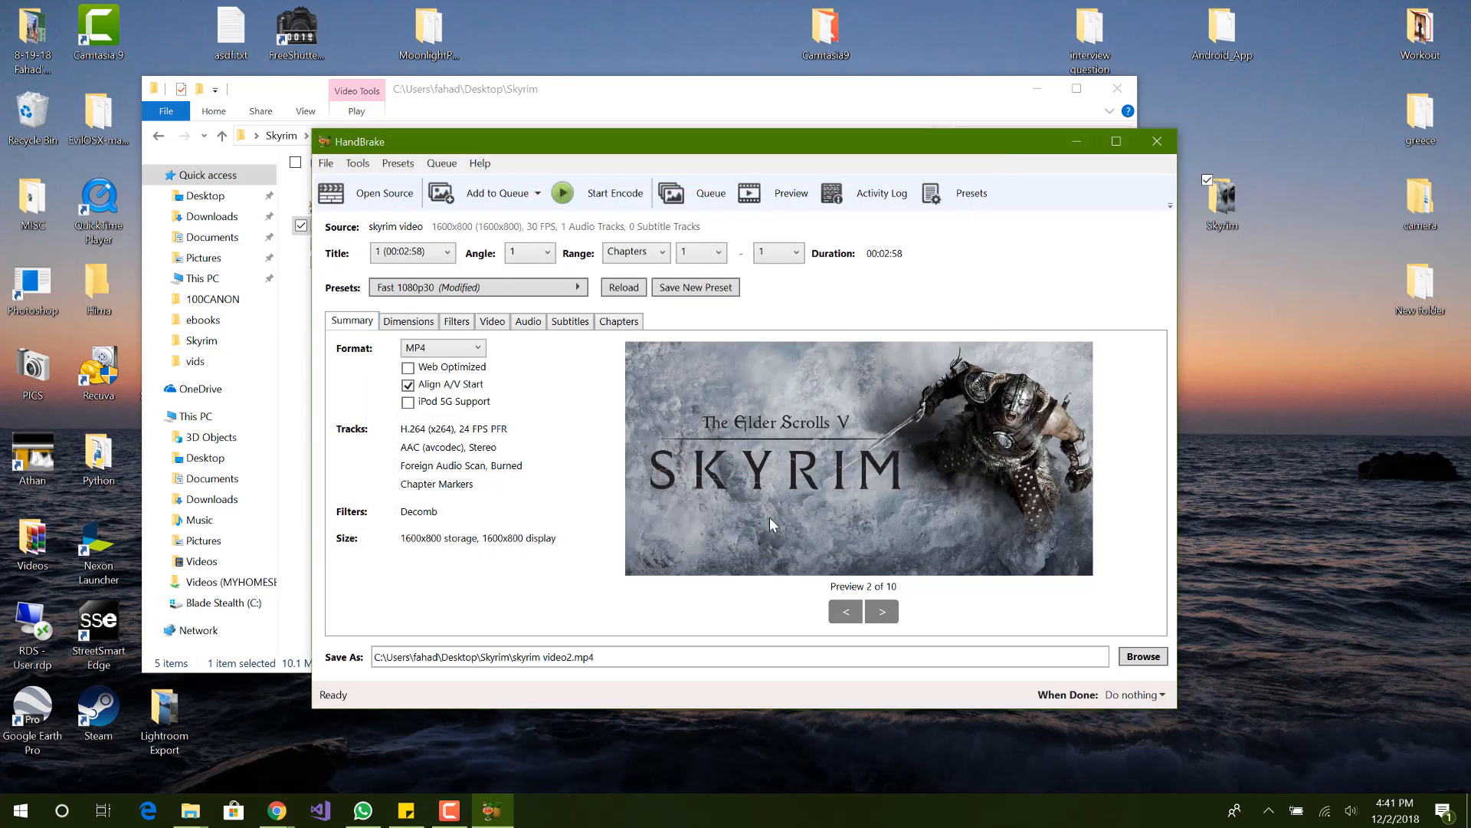
click(613, 201)
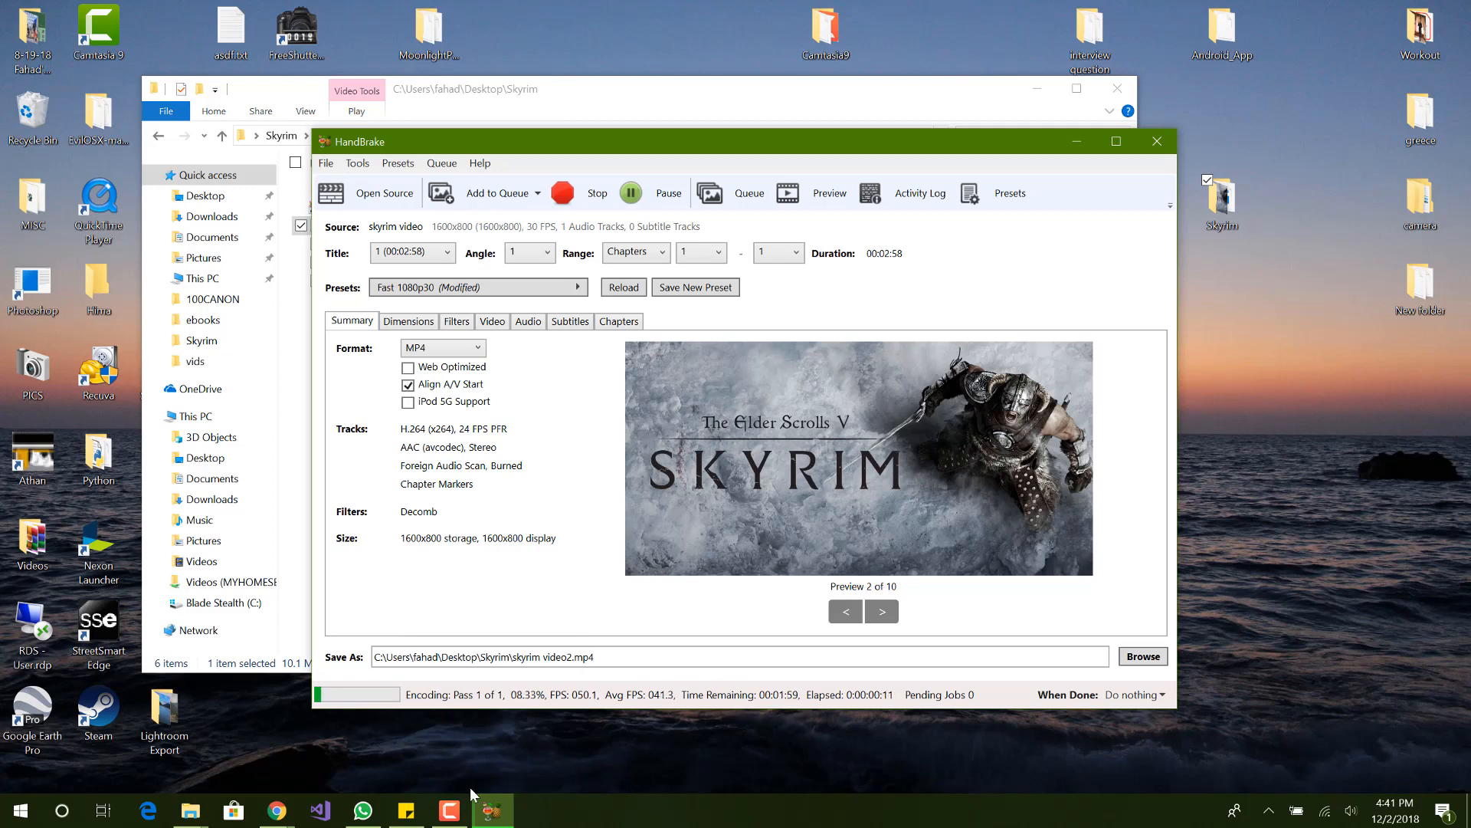
click(451, 810)
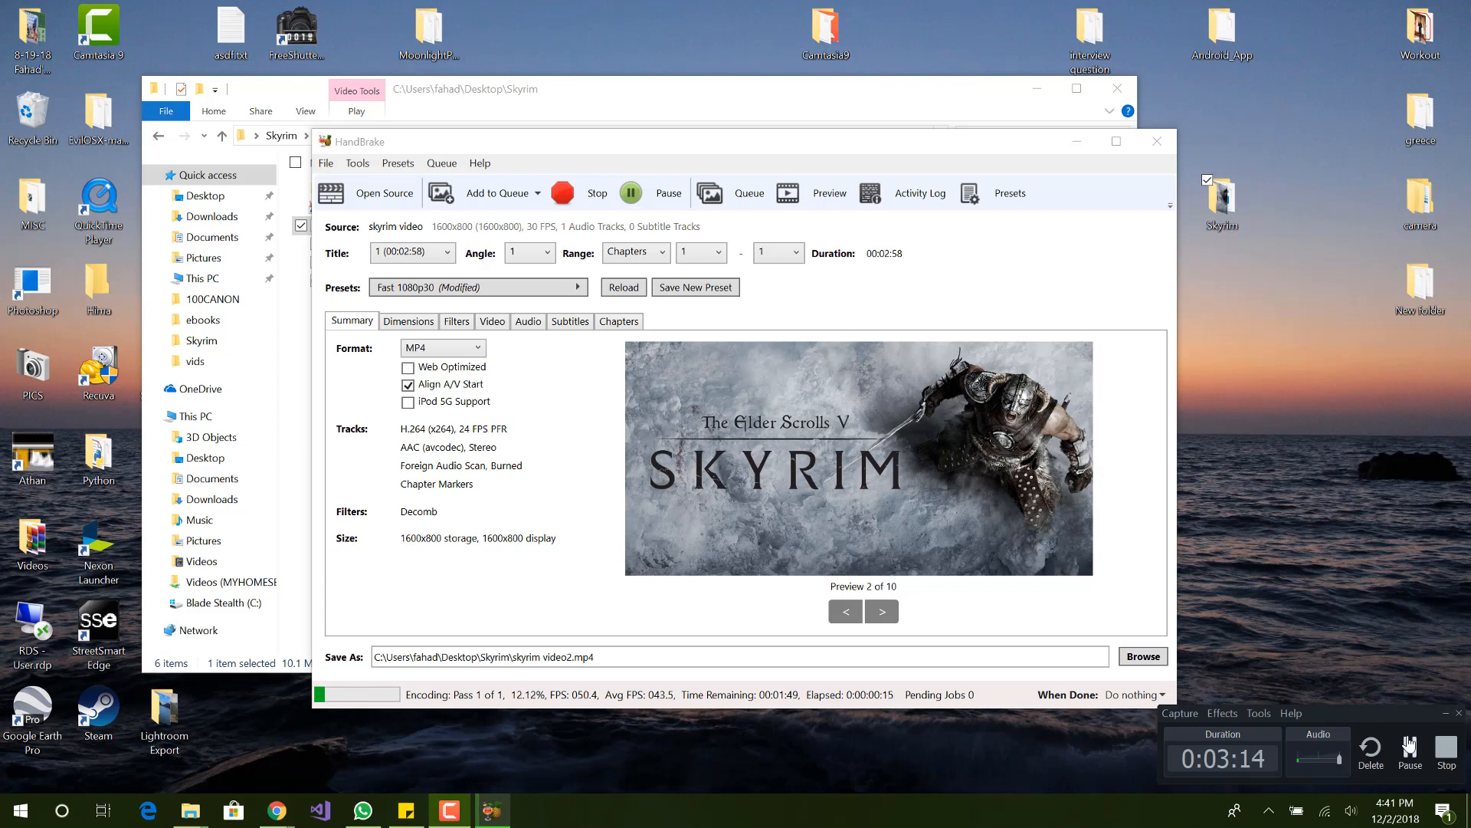
click(1410, 747)
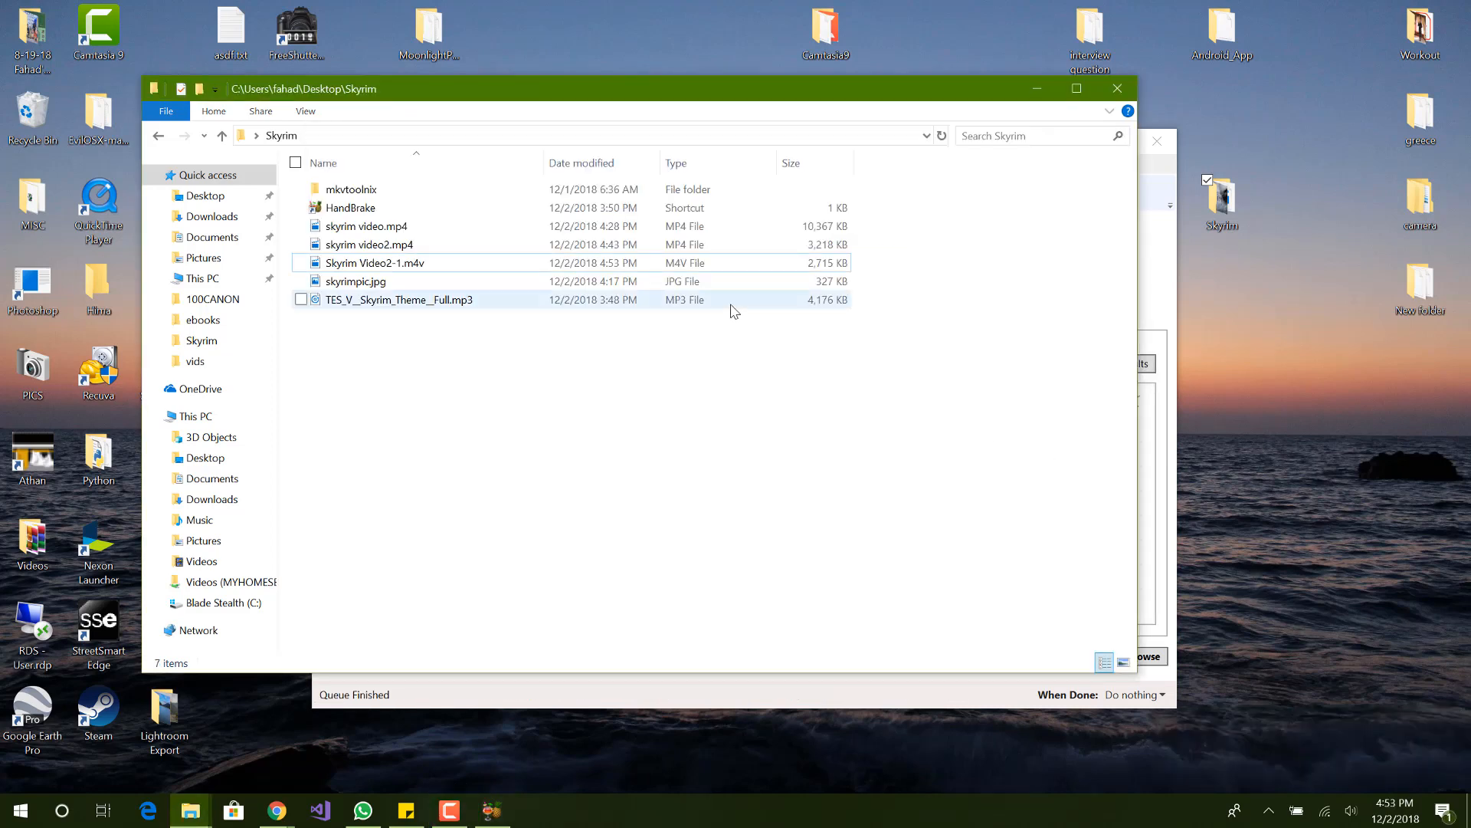
Step: Check the compressed Skyrim Video2-1.m4v file in the Skyrim folder and minimize the HandBrake window
click(673, 263)
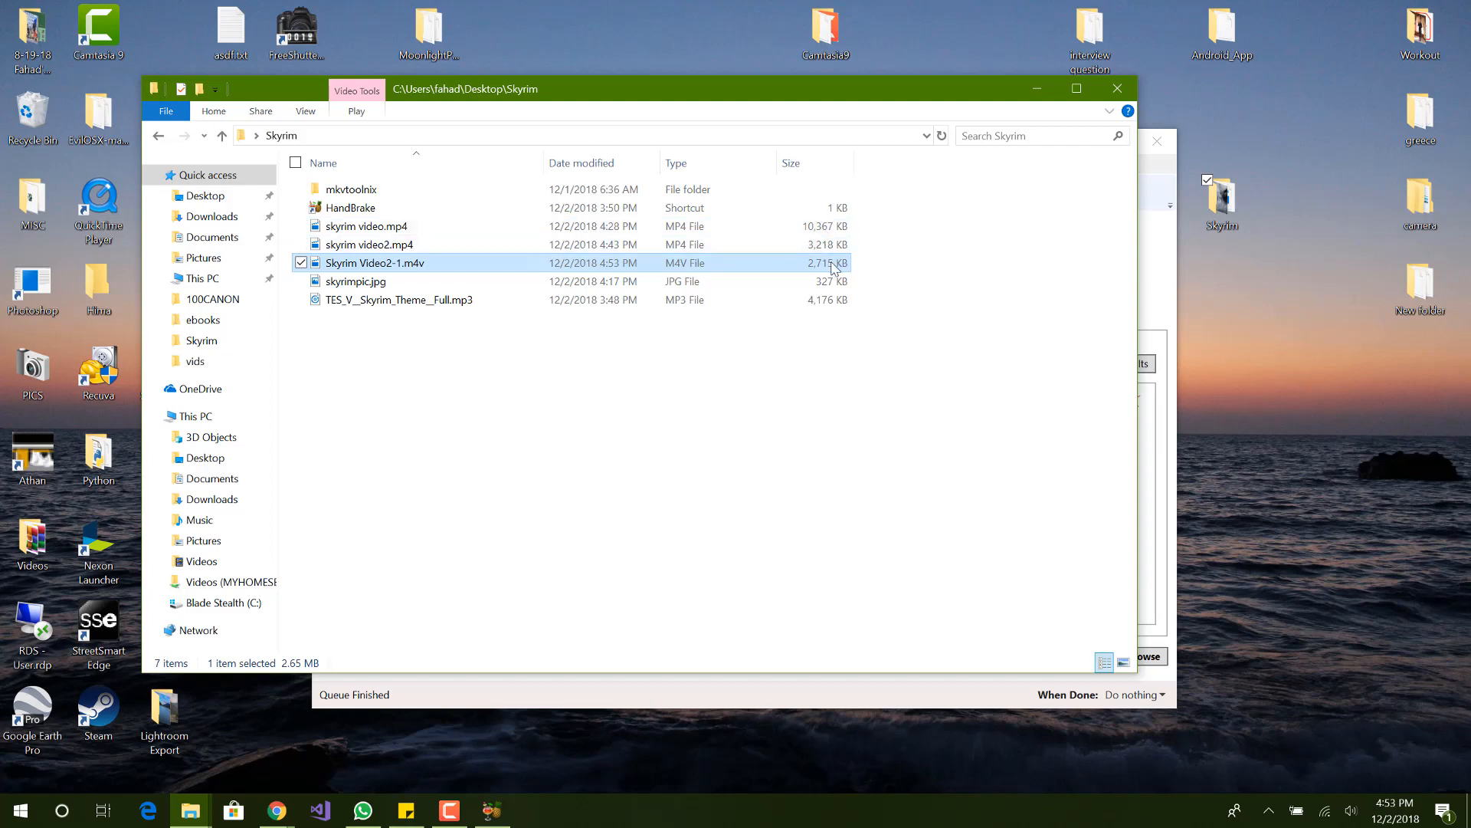
click(918, 269)
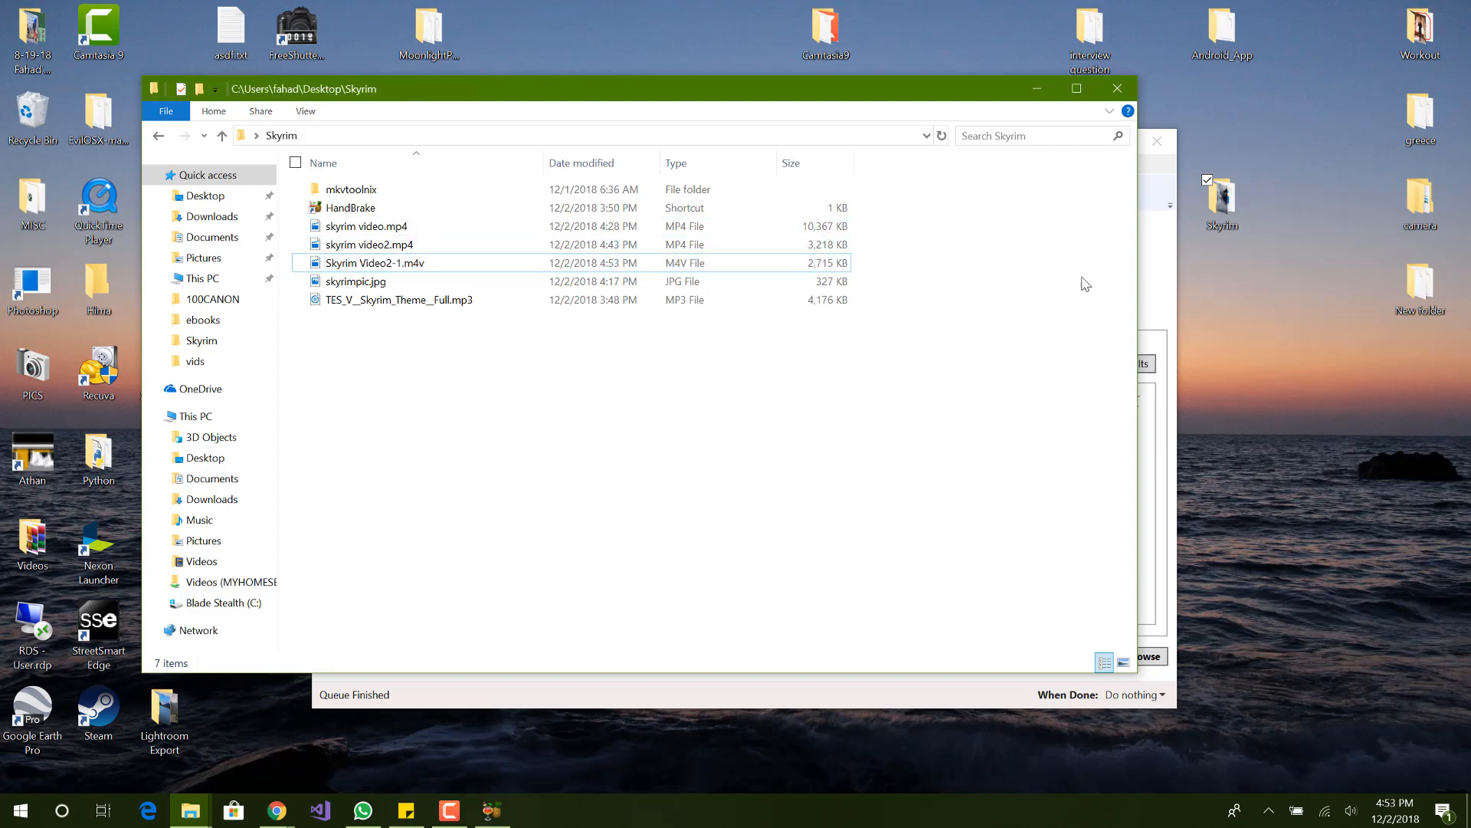
click(1149, 273)
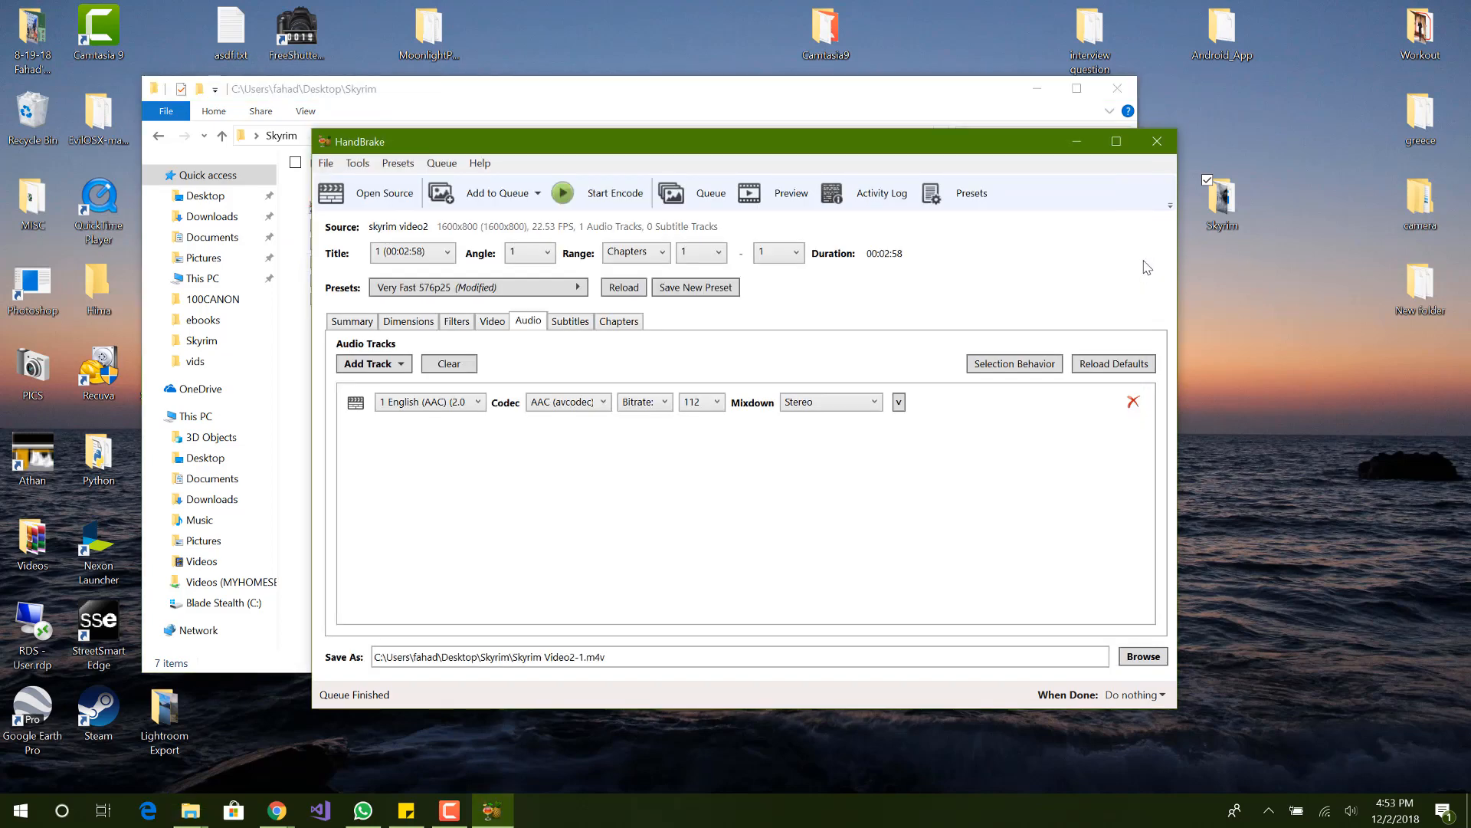
click(1075, 144)
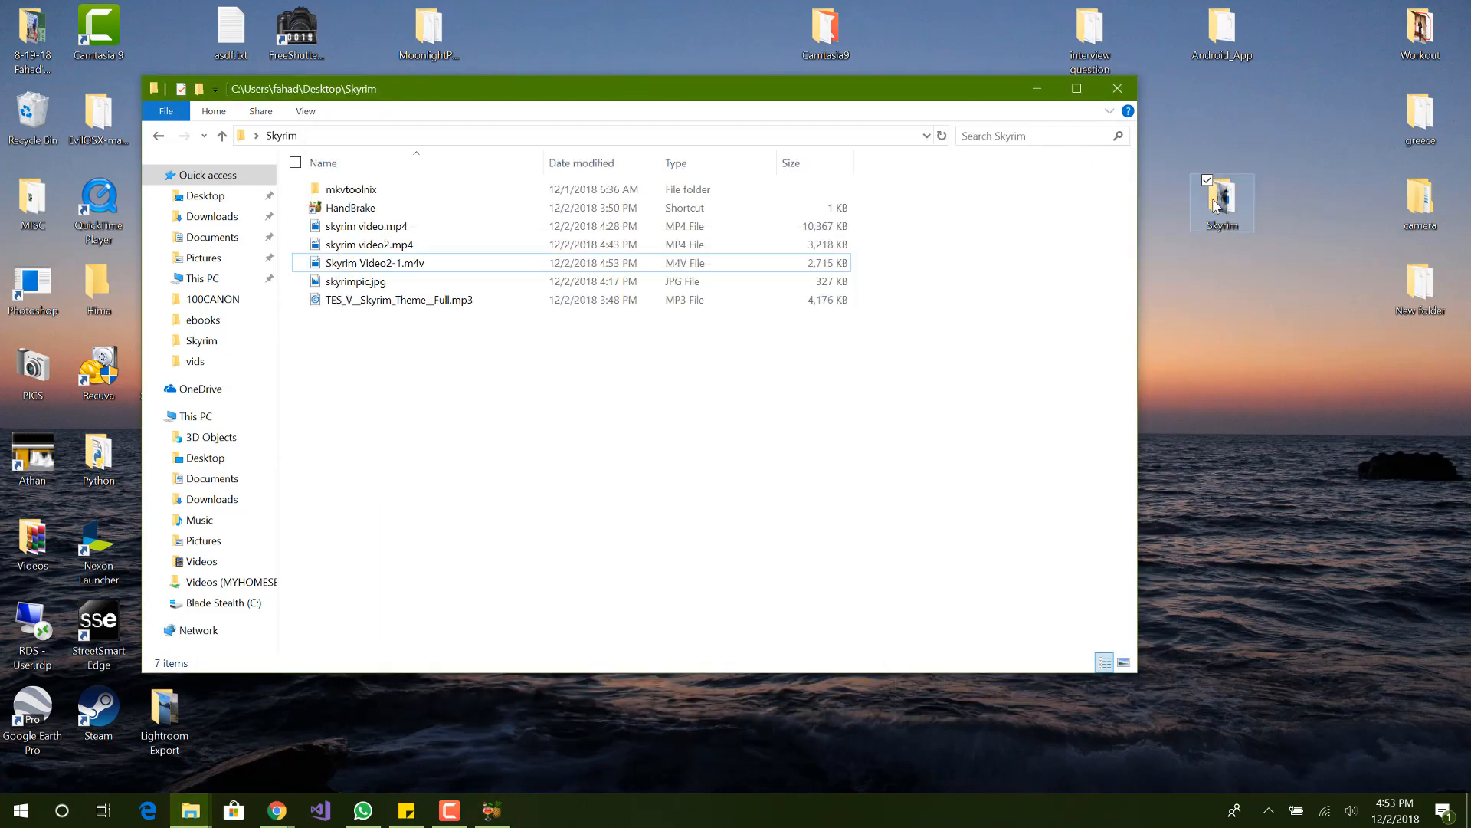
Step: Open the mkvtoolnix folder inside the Skyrim folder and launch mkvtoolnix-gui.exe
click(671, 191)
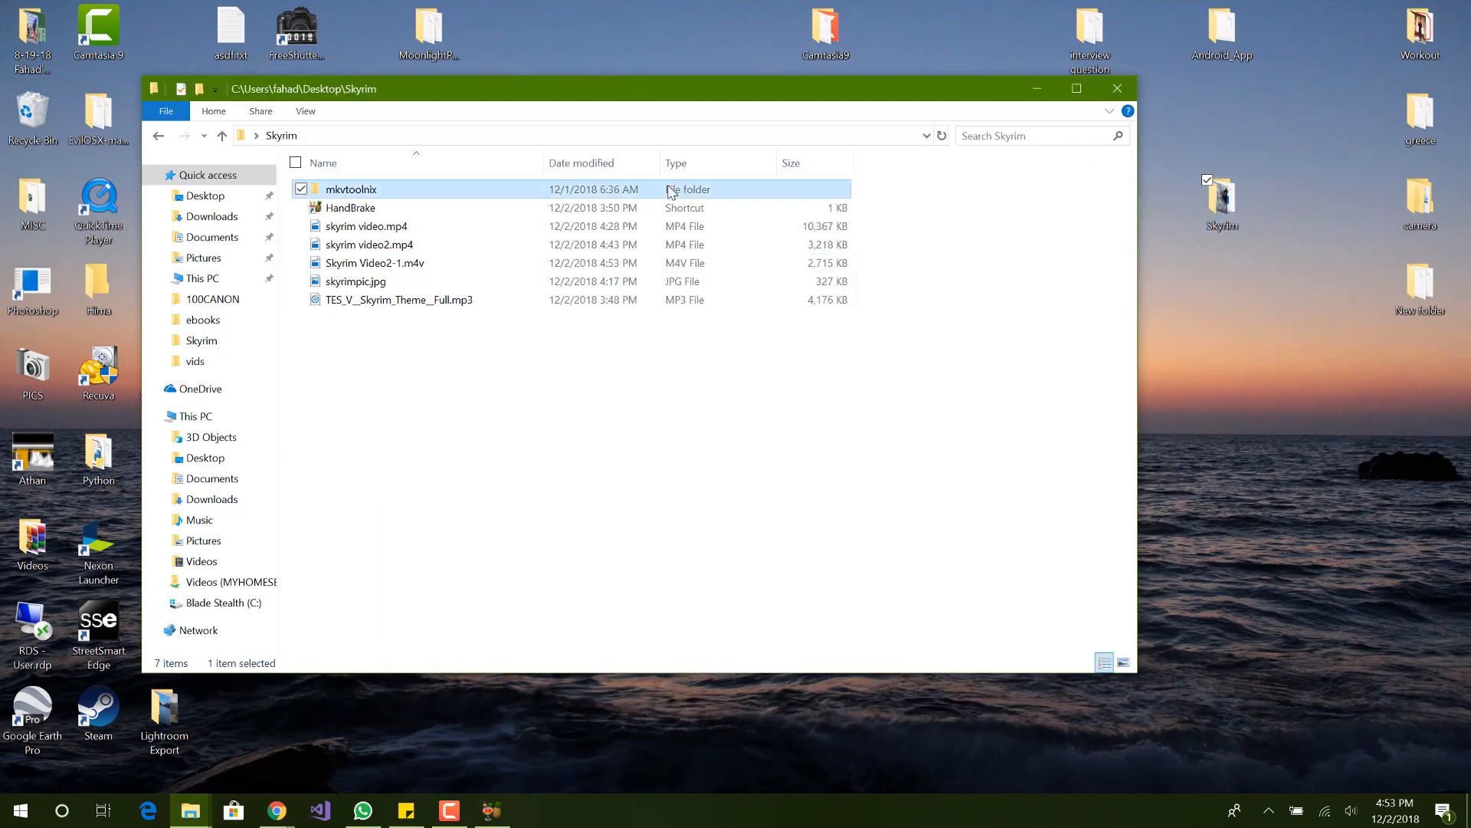
double_click(414, 197)
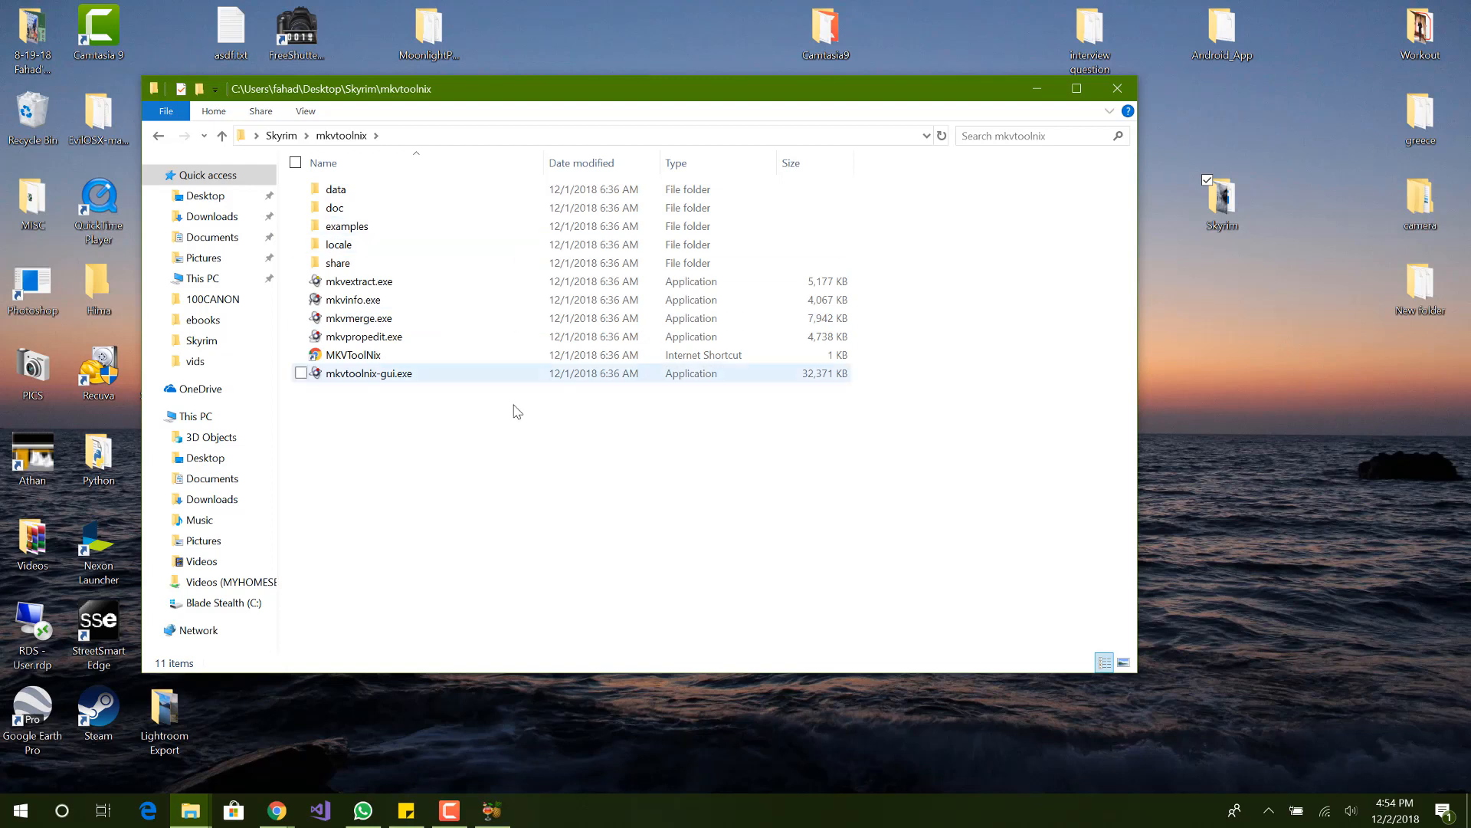
drag(513, 421, 509, 191)
click(591, 451)
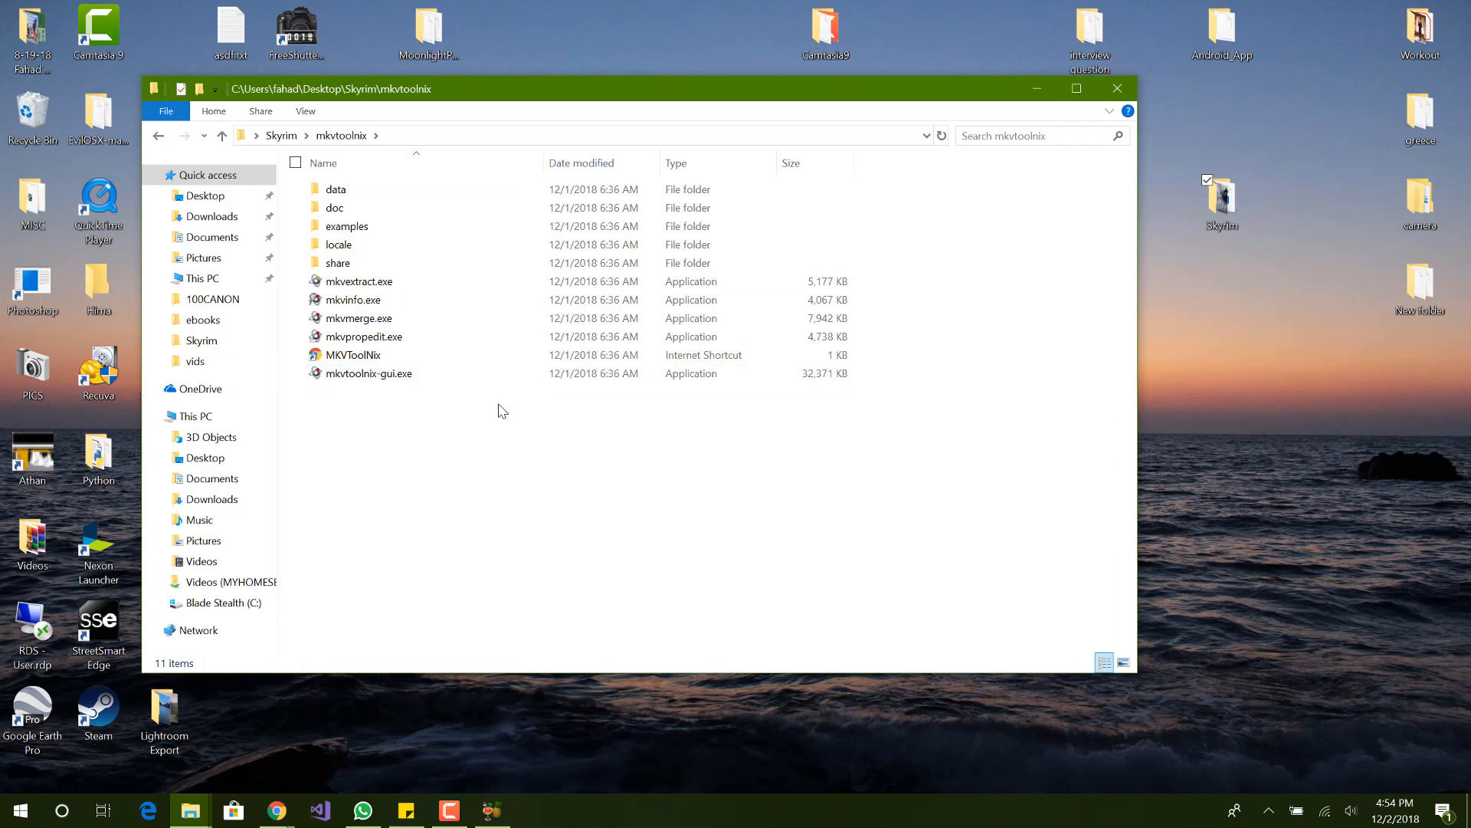
key(ctrl+a)
click(598, 435)
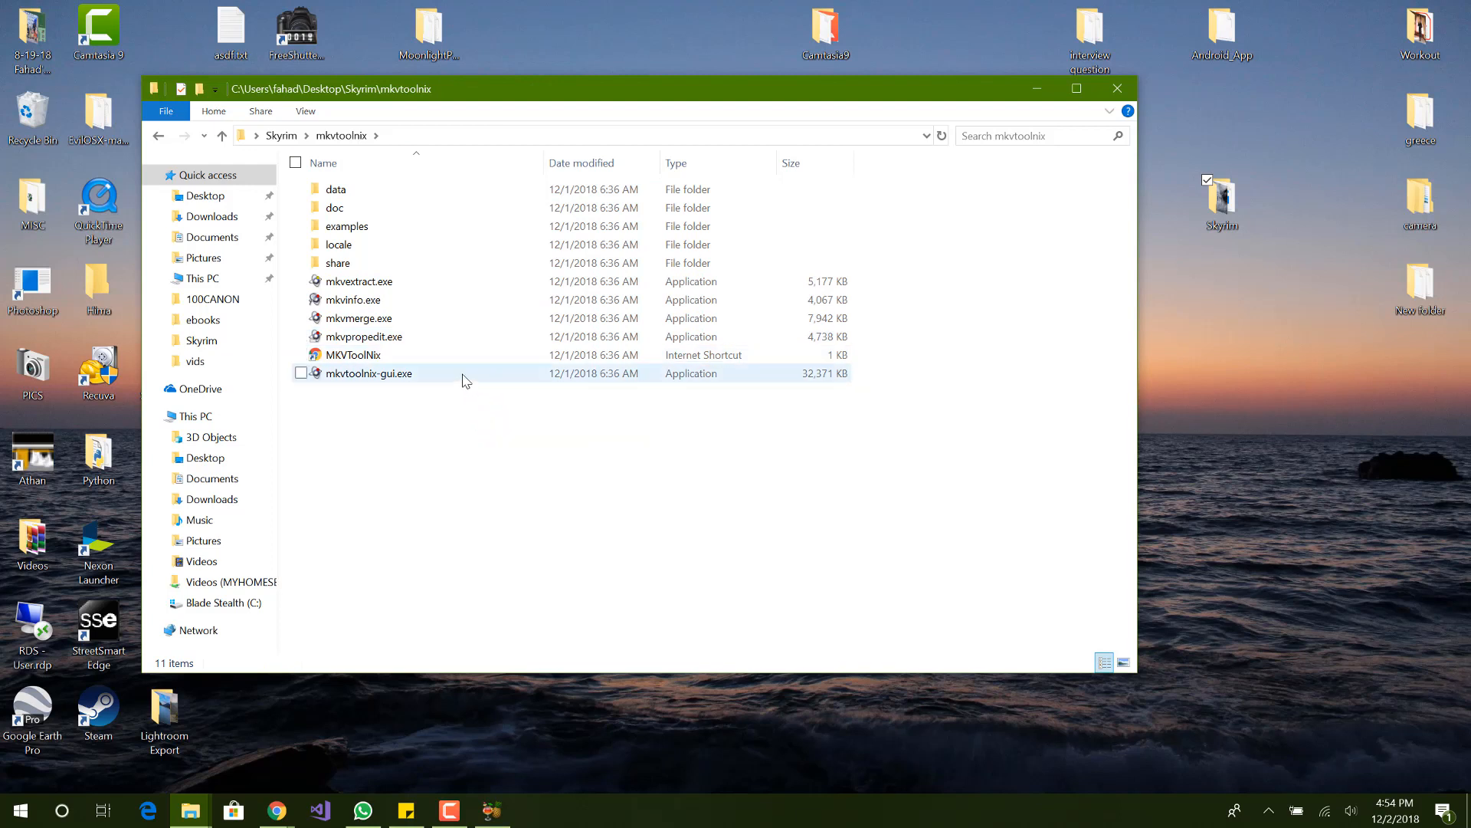
click(464, 376)
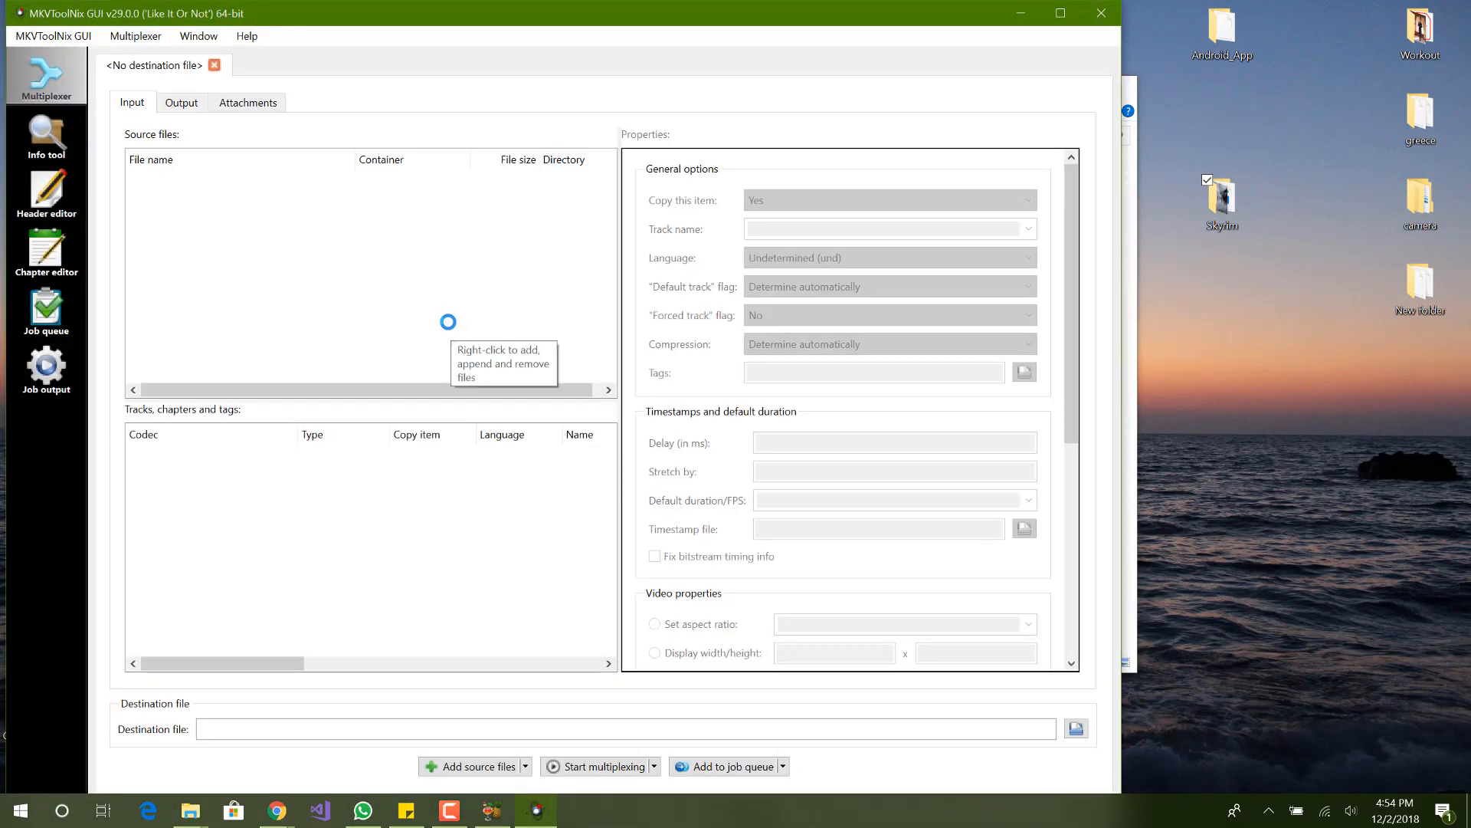
Step: Return File Explorer to the Skyrim folder and arrange it side by side with the MKVToolNix window
drag(364, 19, 629, 33)
click(262, 93)
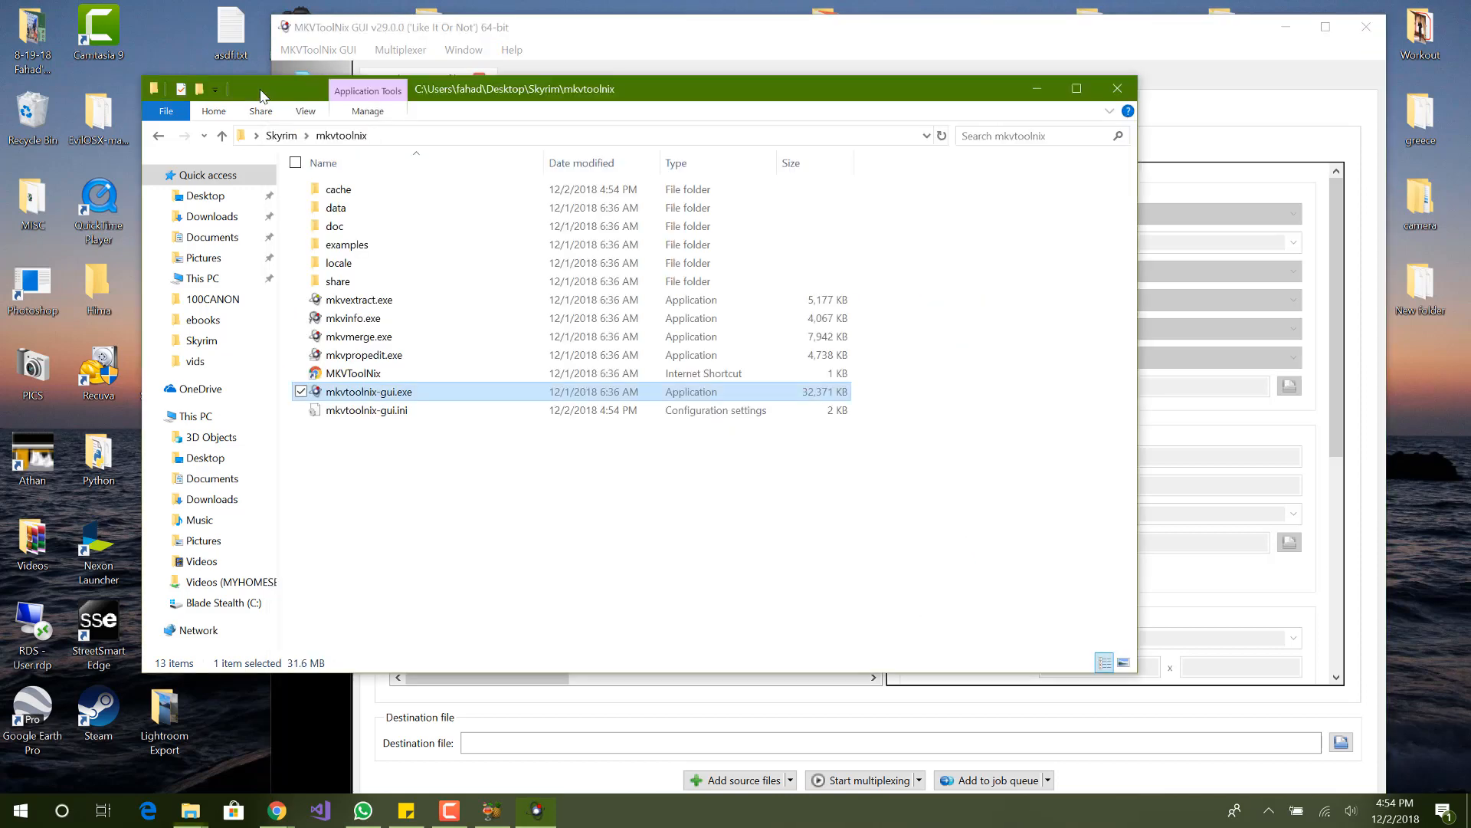
click(283, 135)
drag(512, 96, 302, 127)
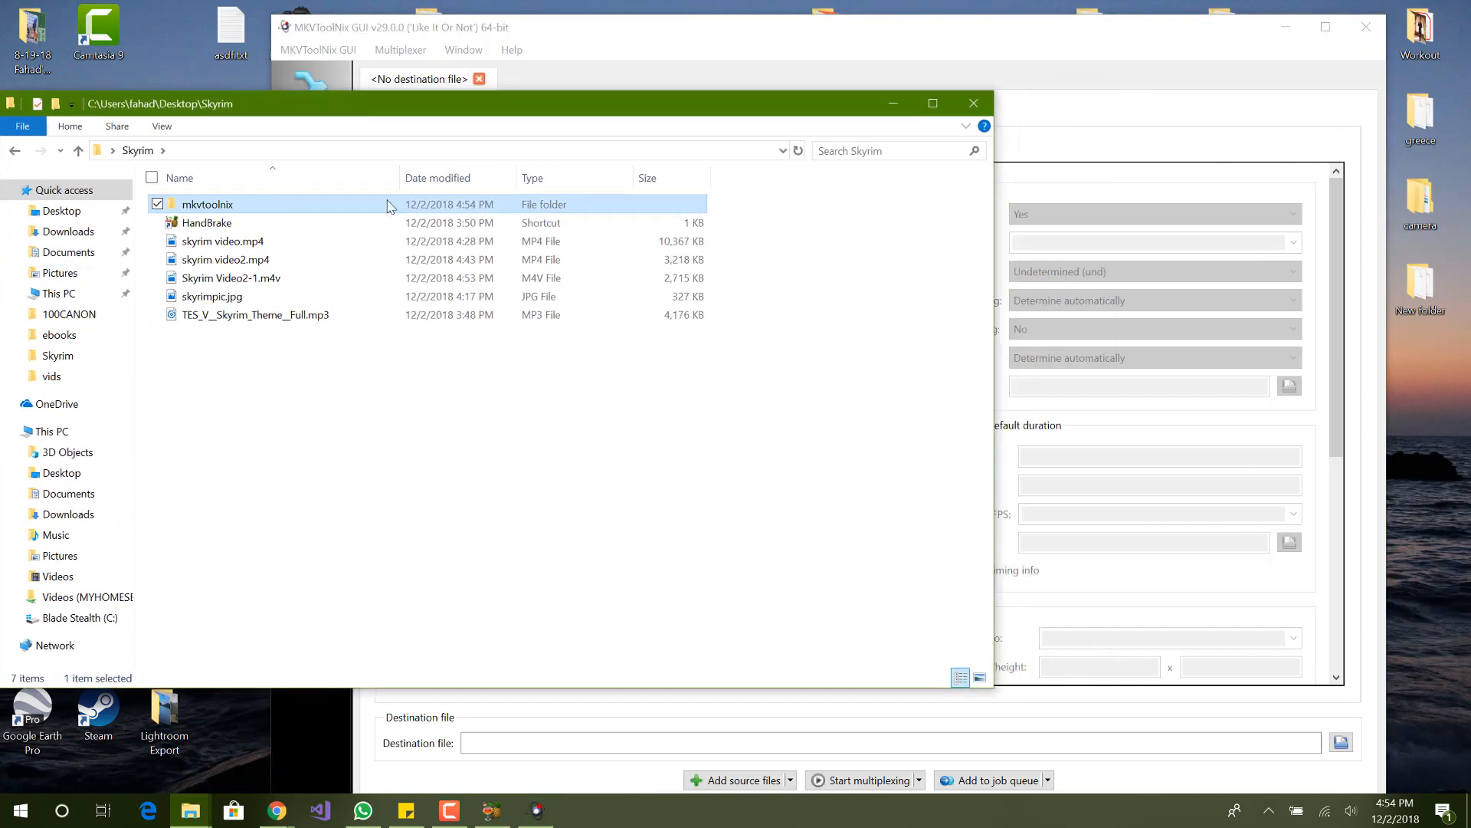
click(388, 278)
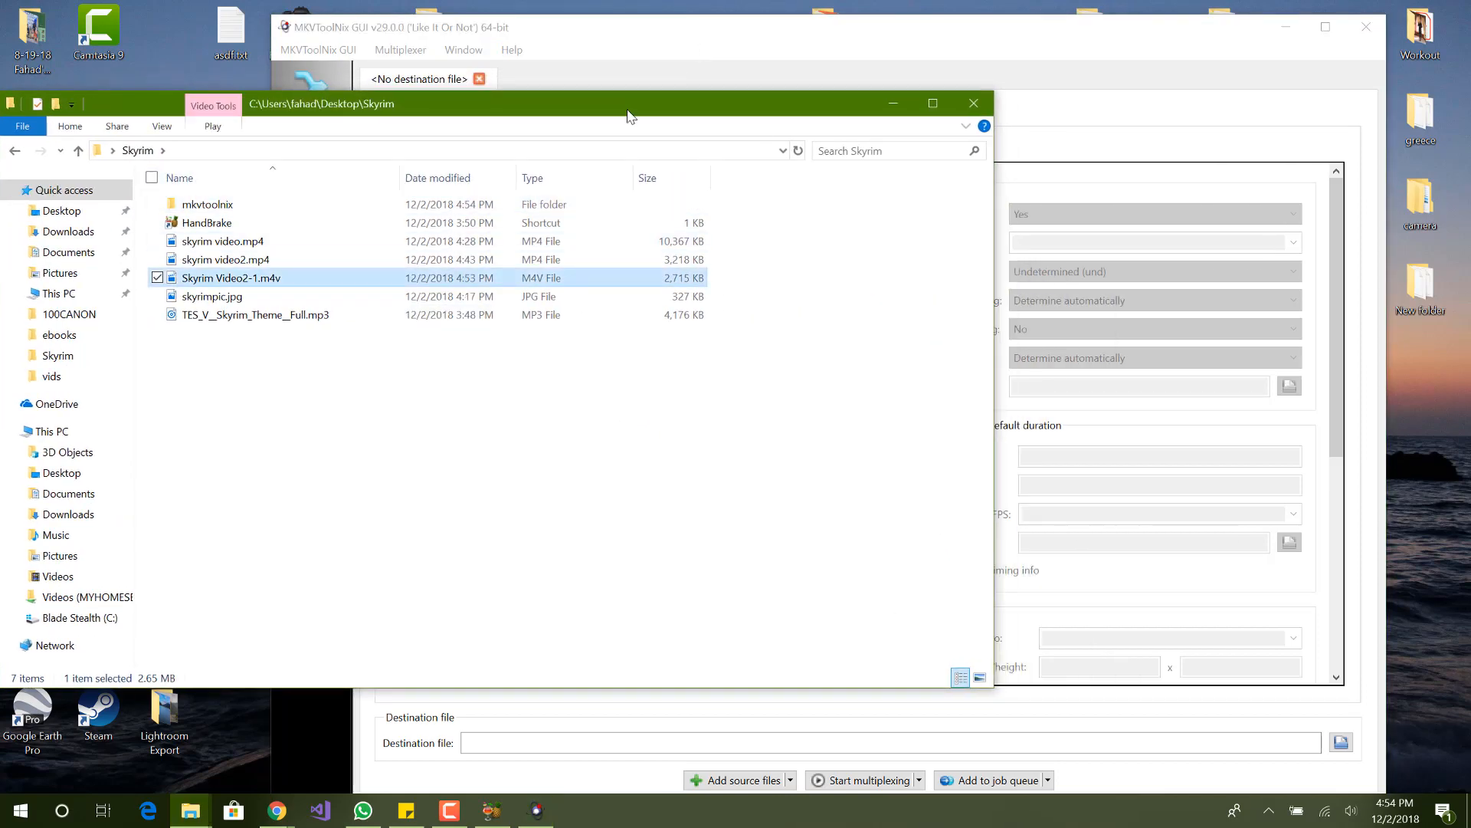
drag(310, 118, 887, 197)
click(829, 30)
key(super+Left)
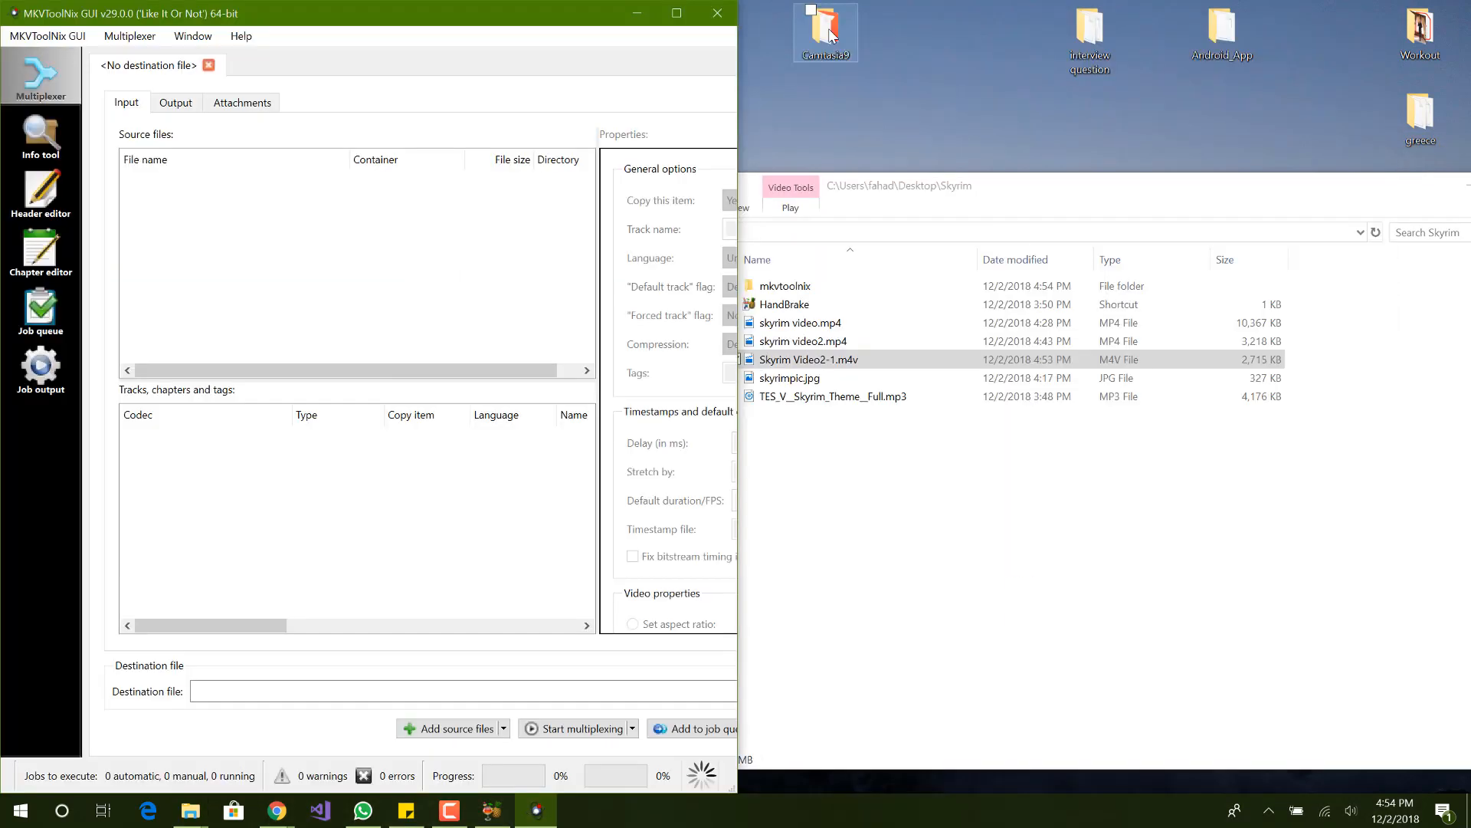
click(879, 242)
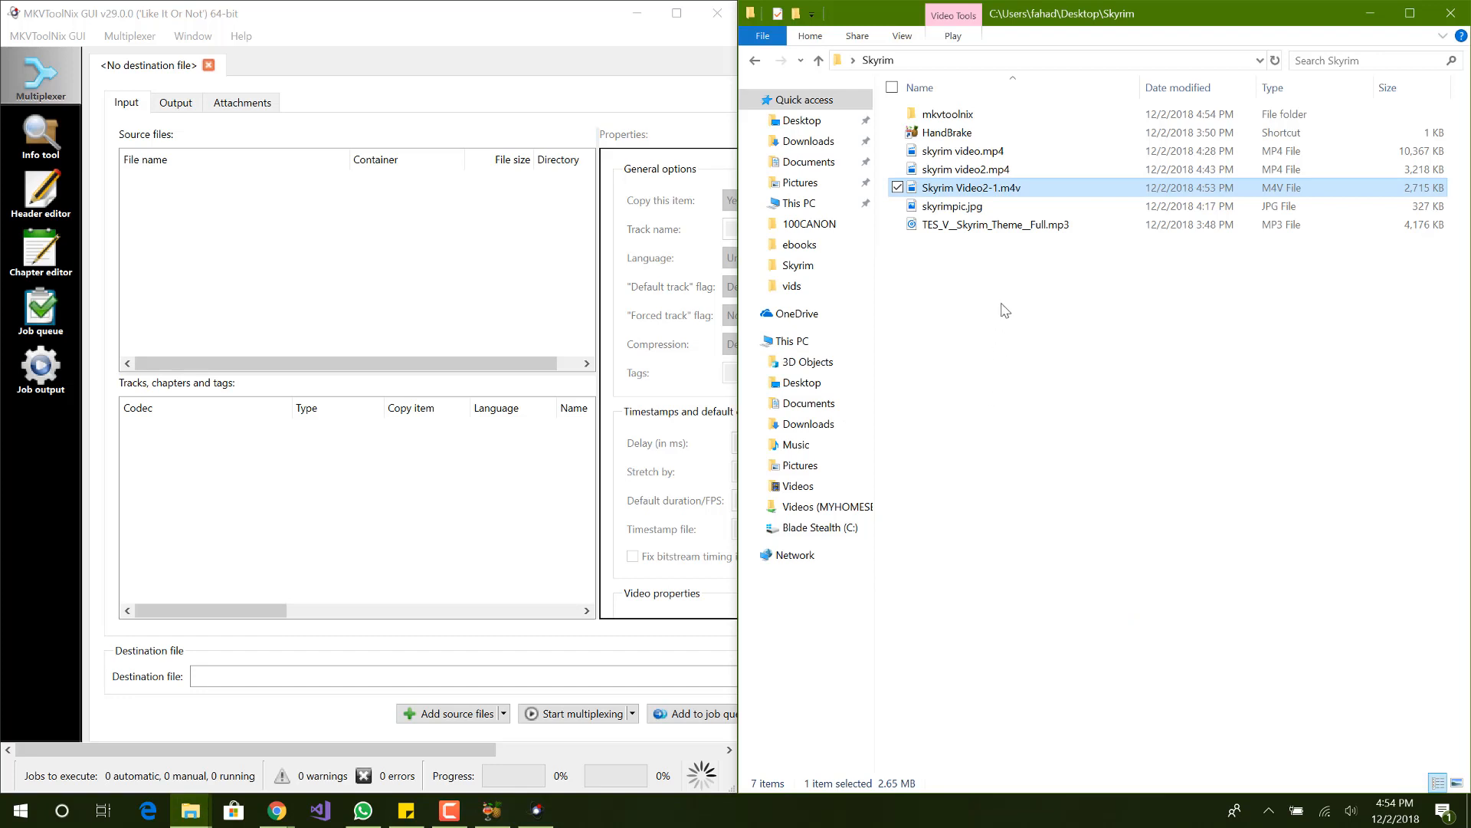
Step: Add Skyrim Video2-1.m4v as a source file in the multiplexer and append two more copies to that existing source file
drag(964, 188, 452, 258)
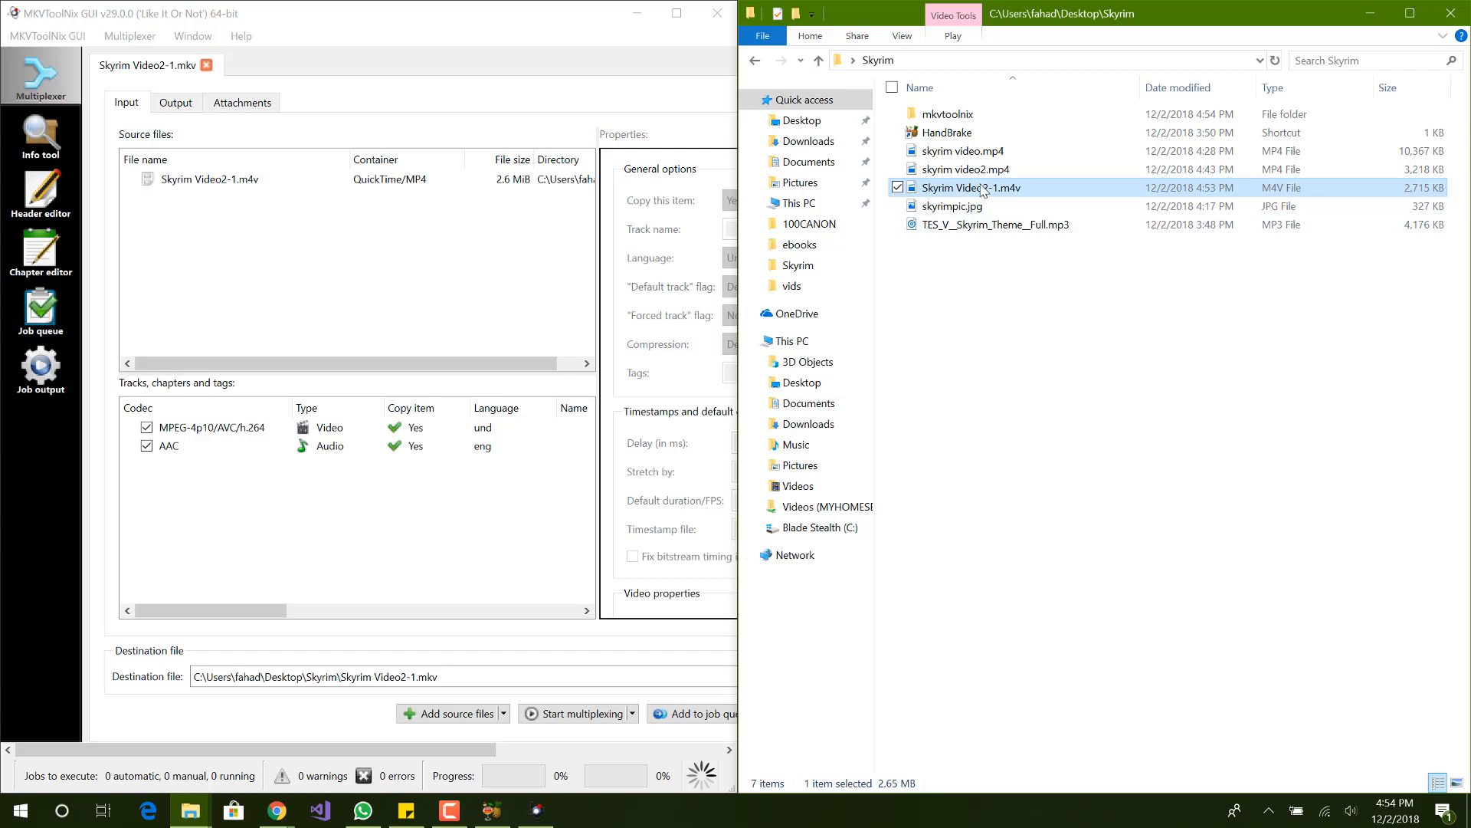
drag(983, 190, 491, 281)
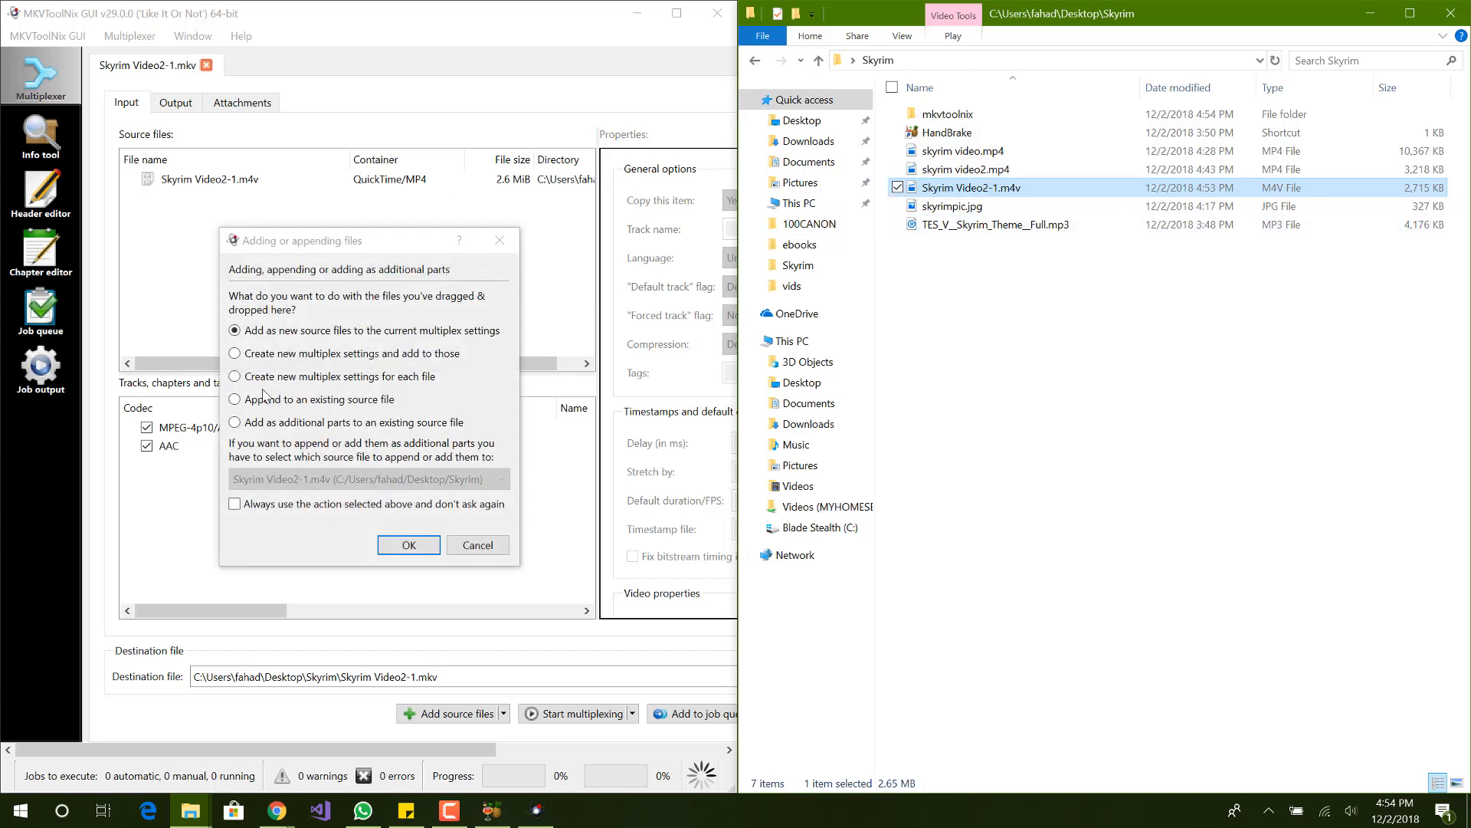
click(285, 401)
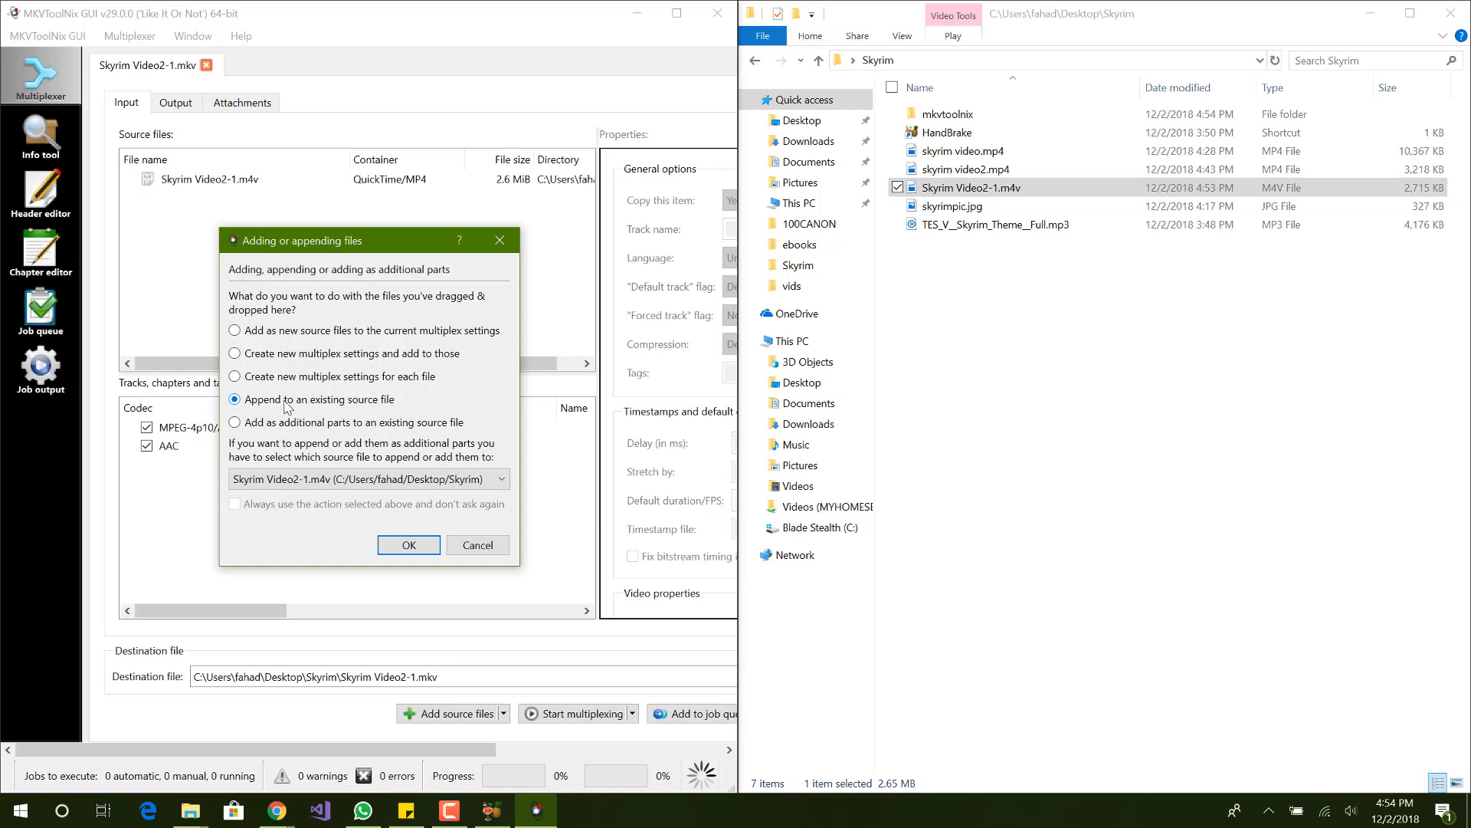
click(412, 545)
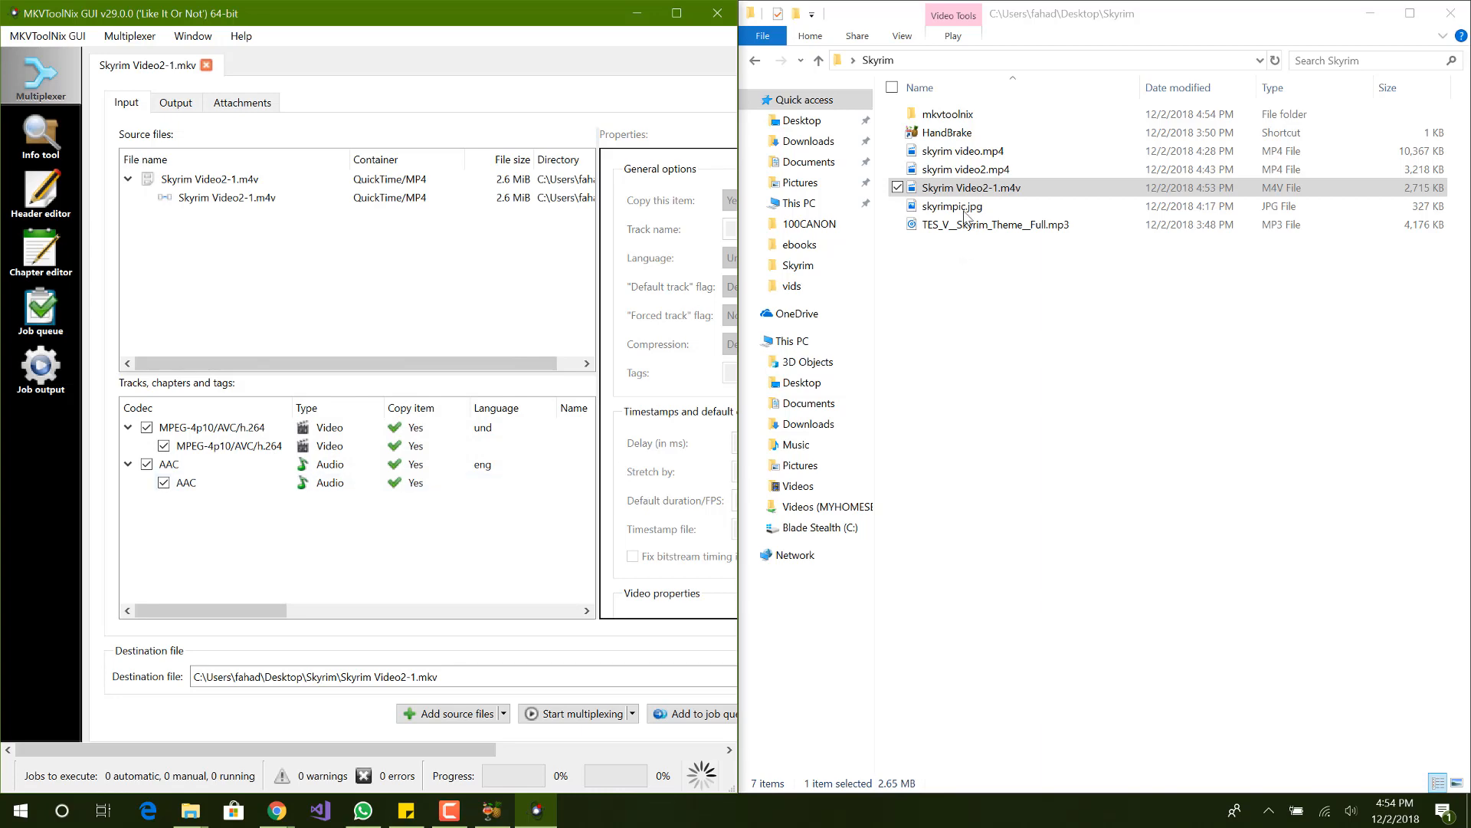
drag(967, 188, 451, 255)
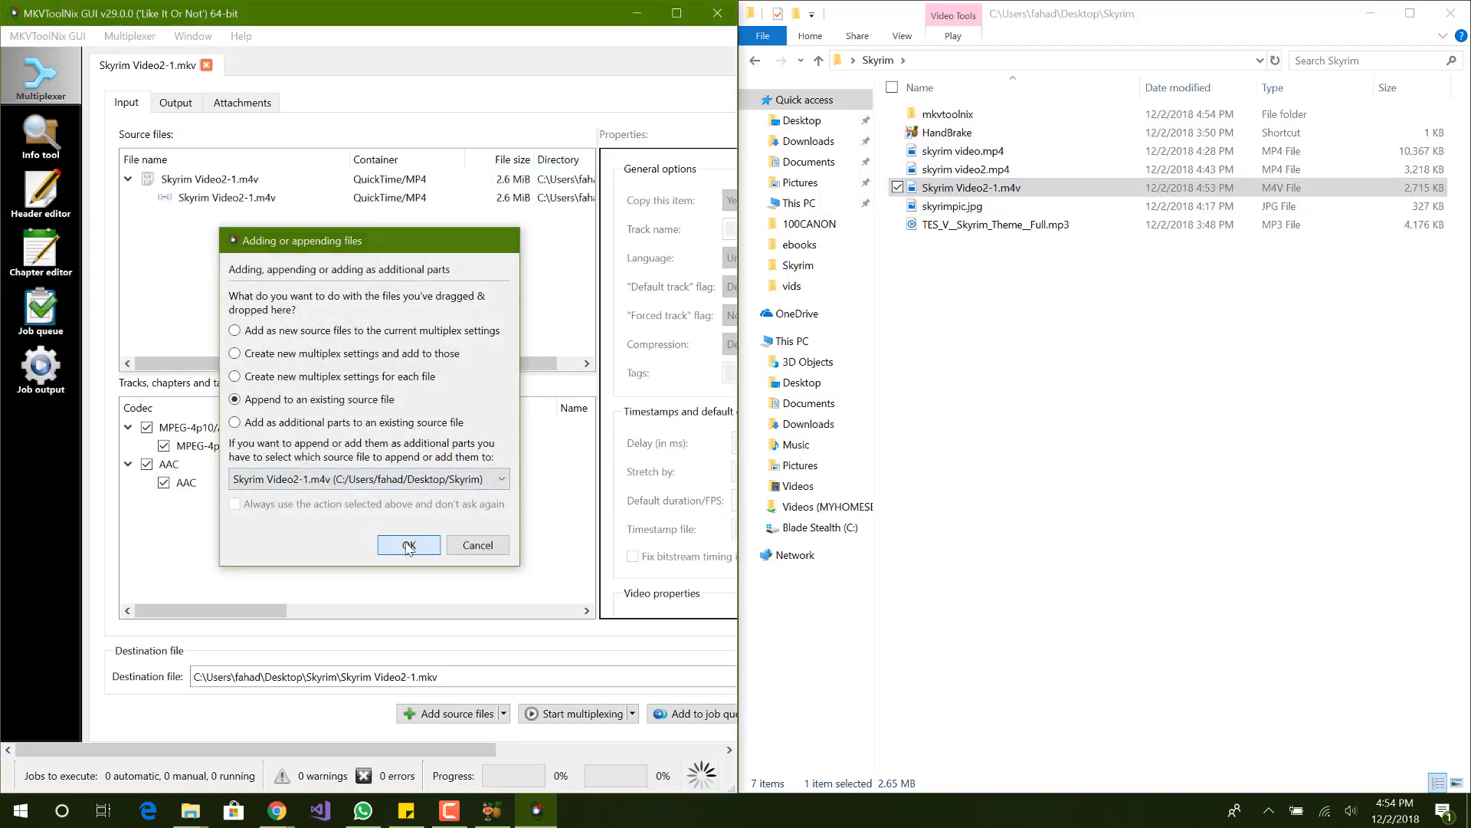
click(408, 545)
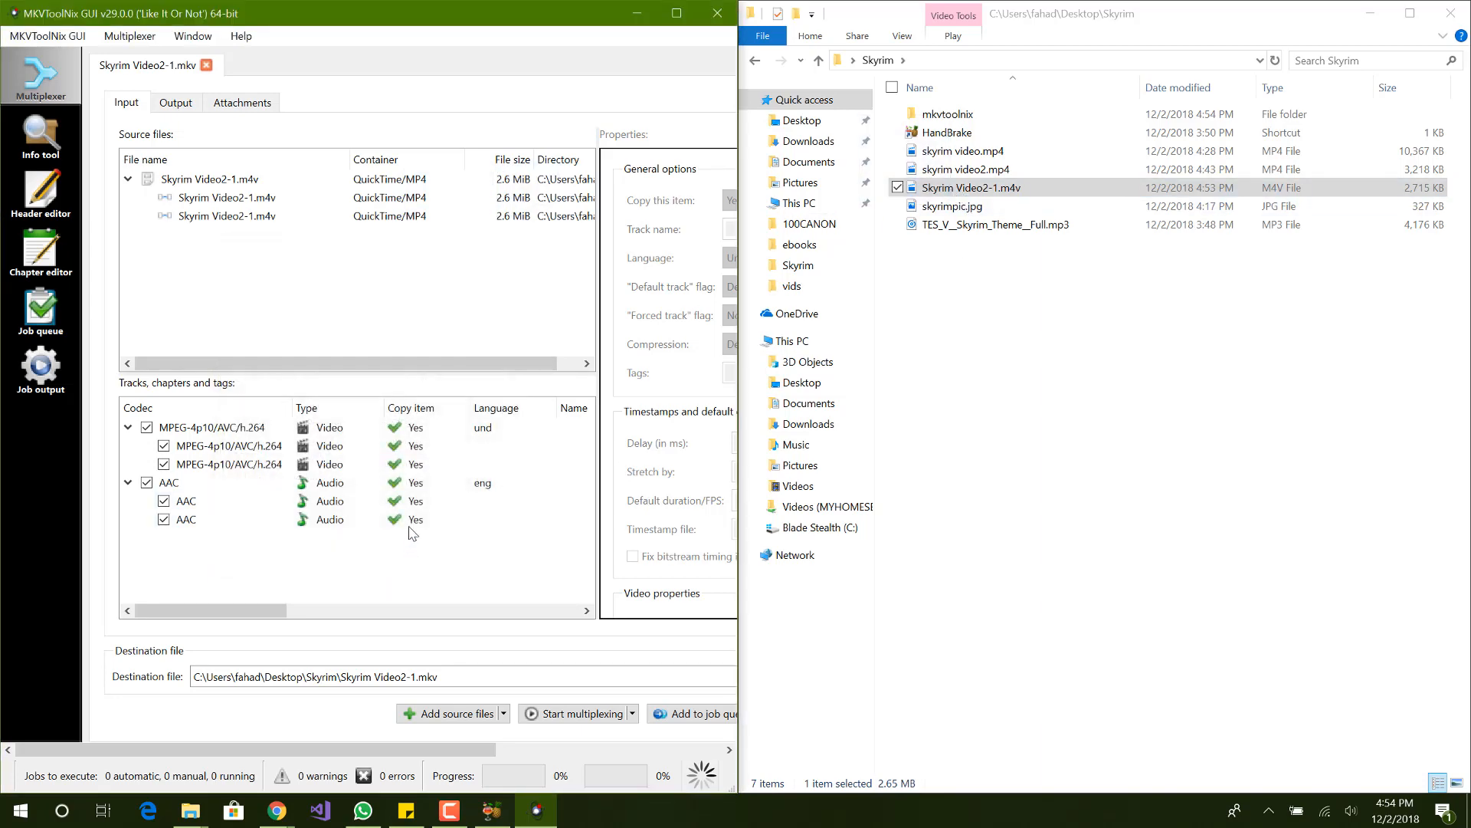
click(402, 200)
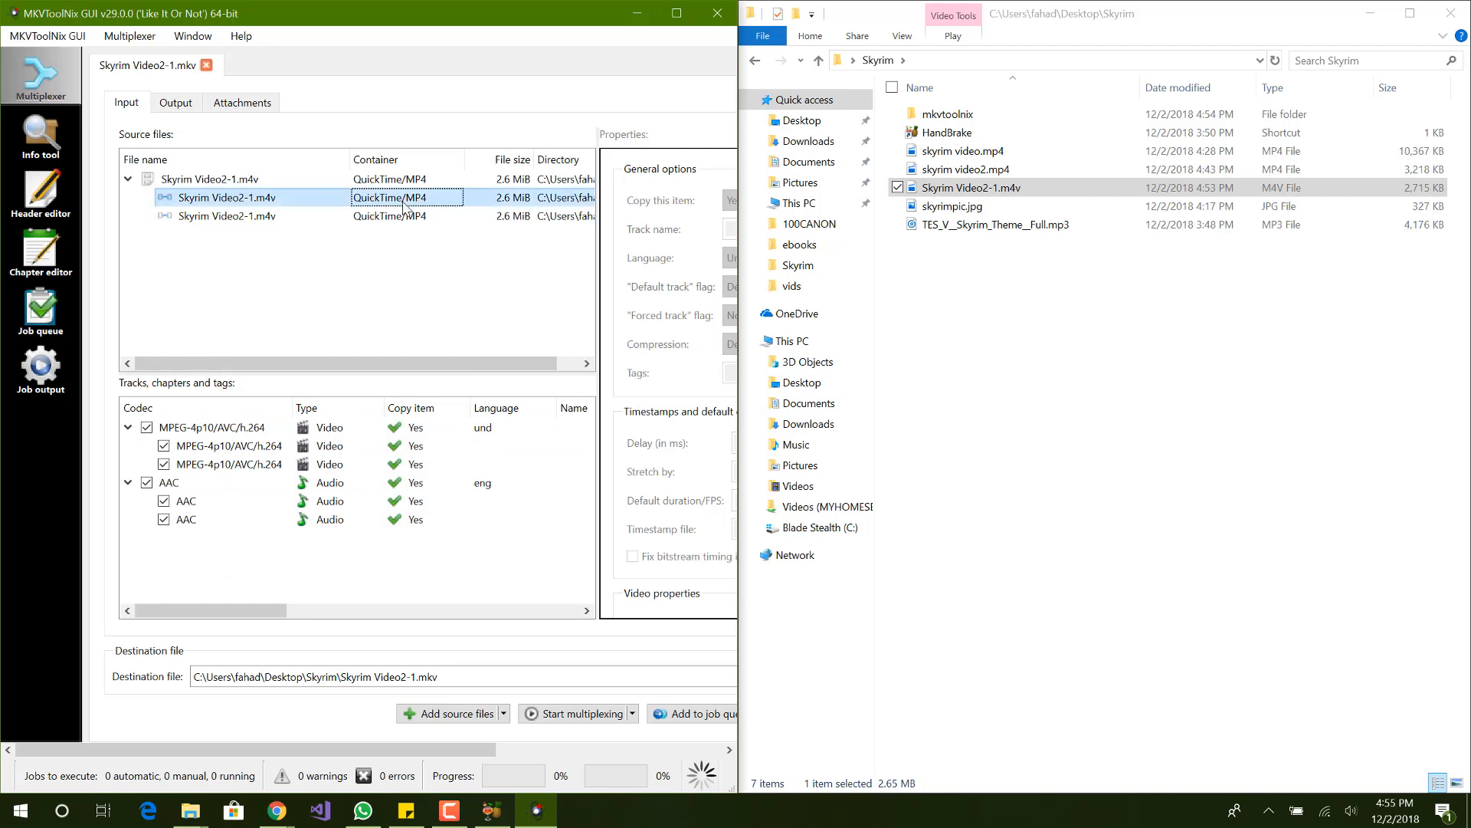
click(403, 217)
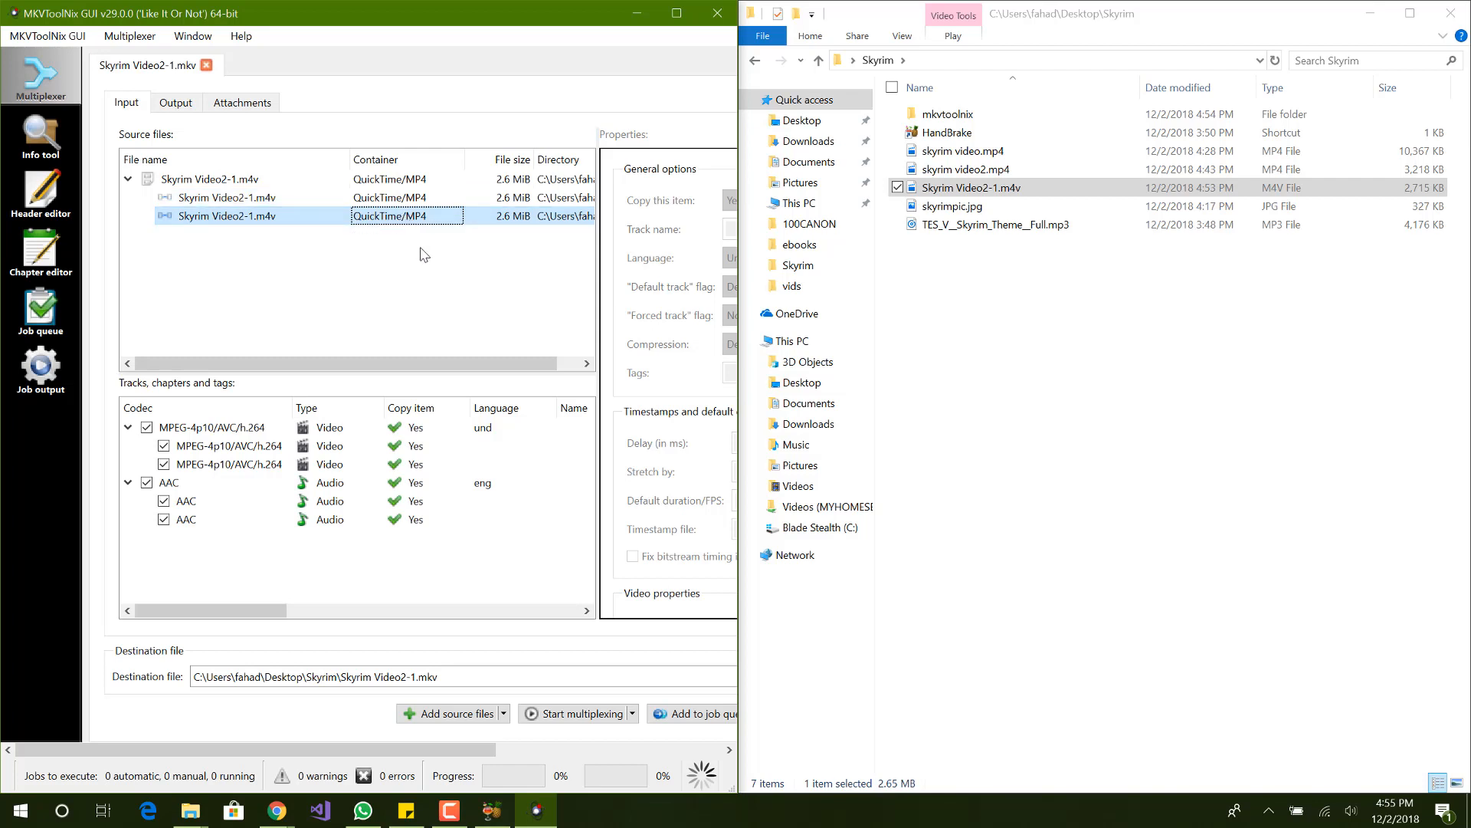
Step: Play Skyrim Video2-1.m4v in Movies & TV to check its quality, pausing playback and leaving full screen
click(1007, 191)
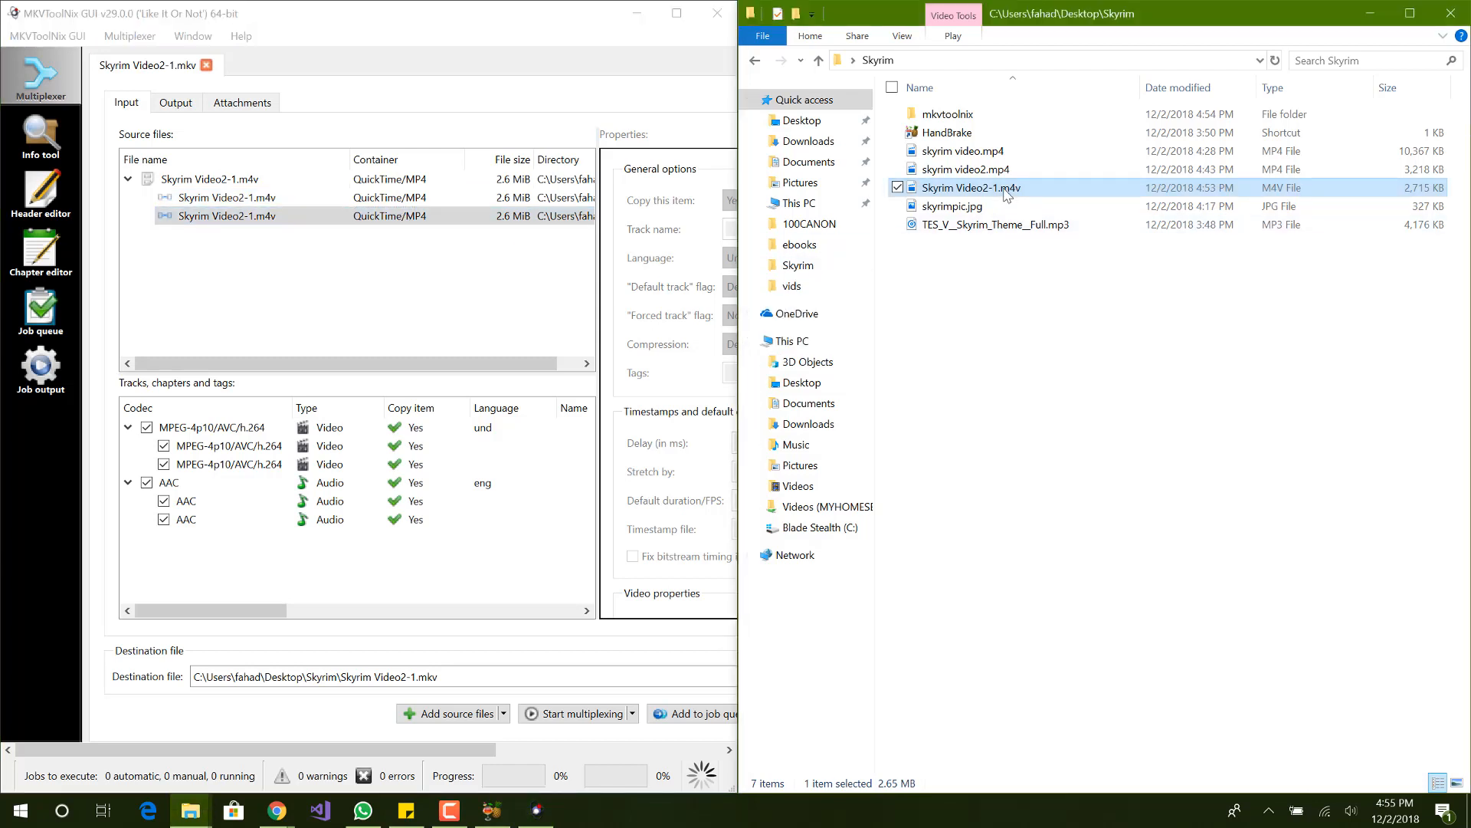
double_click(1007, 191)
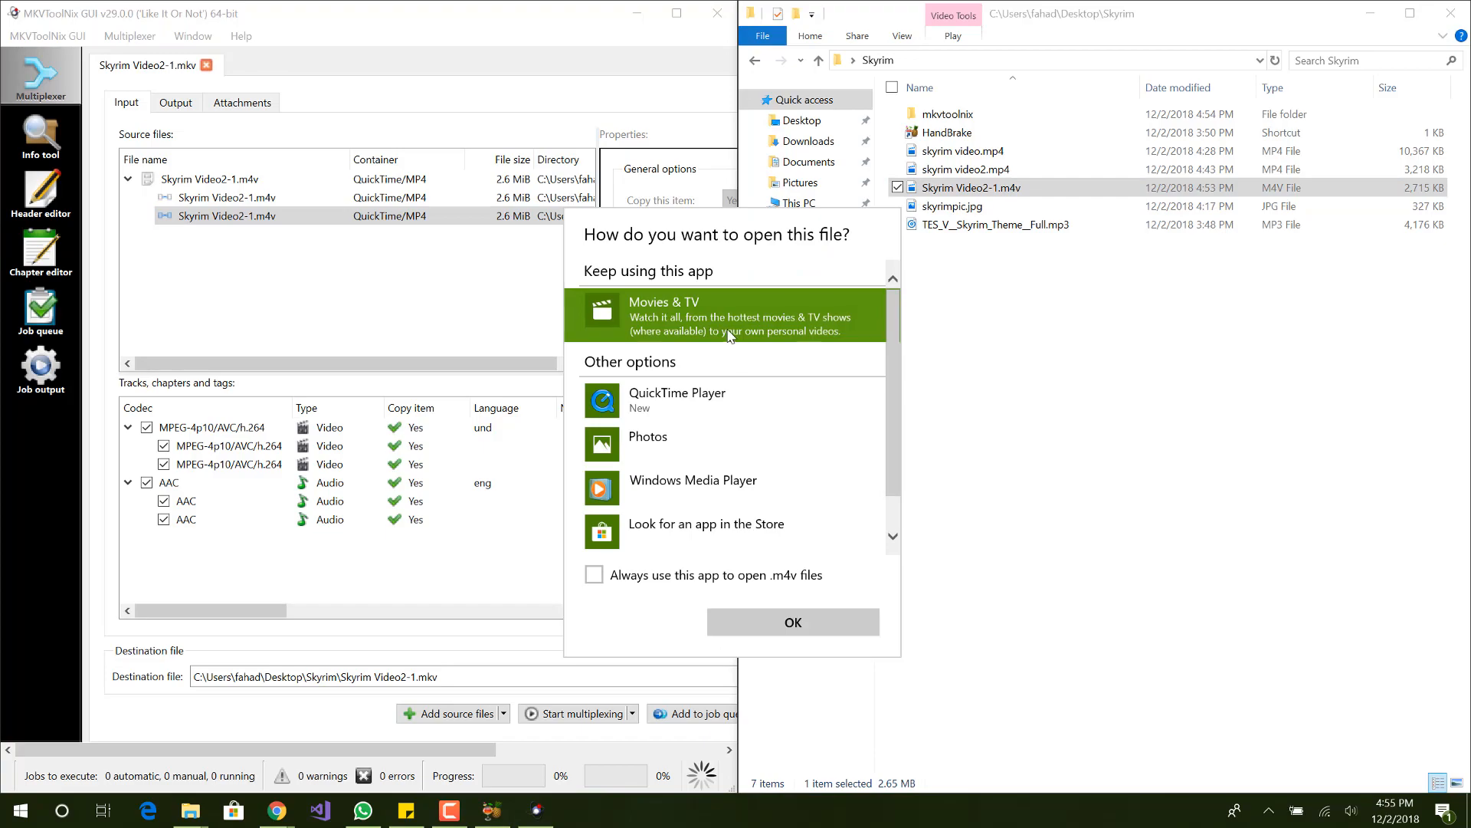
double_click(730, 337)
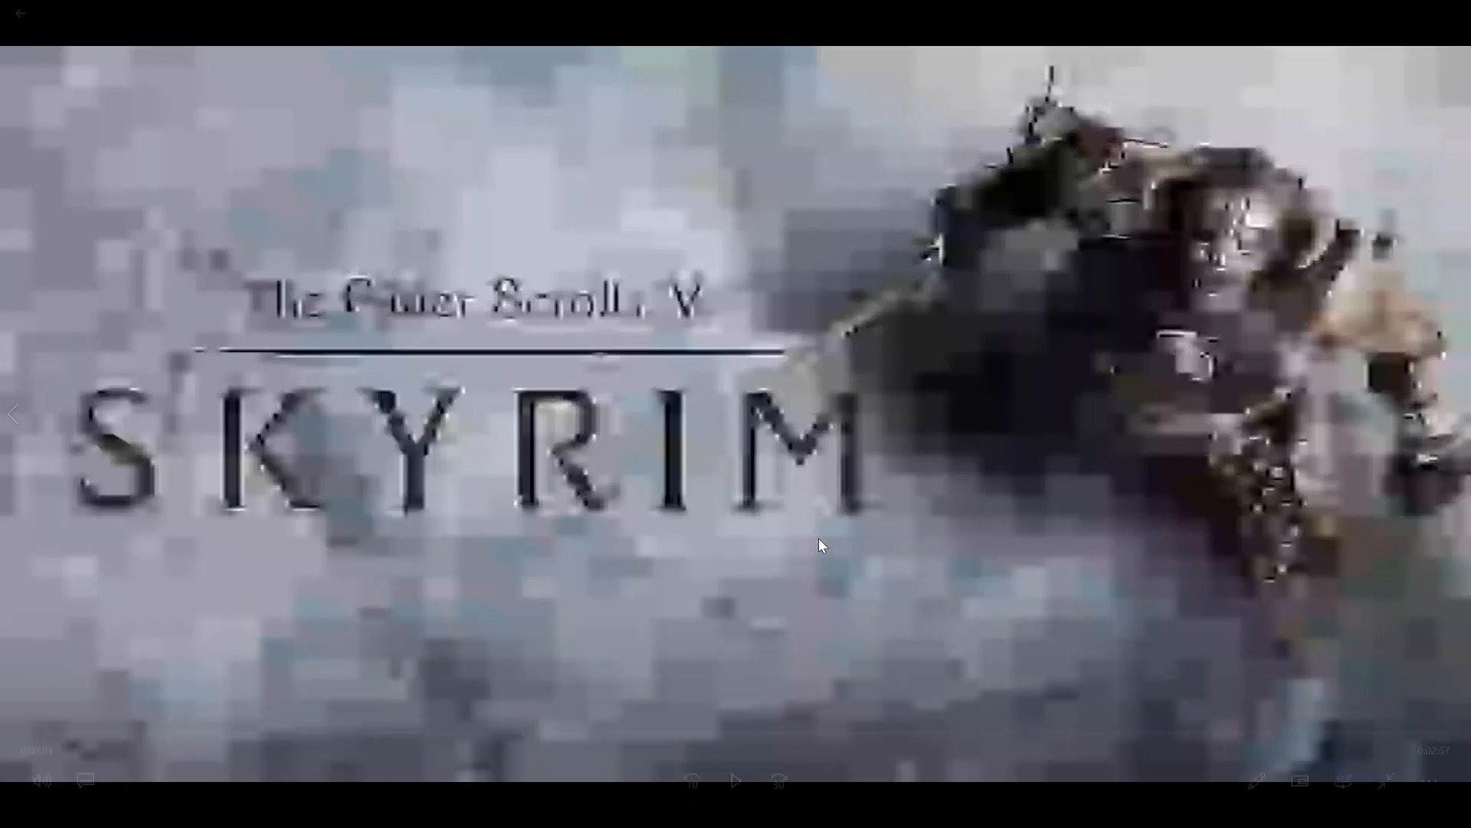
key(space)
key(Escape)
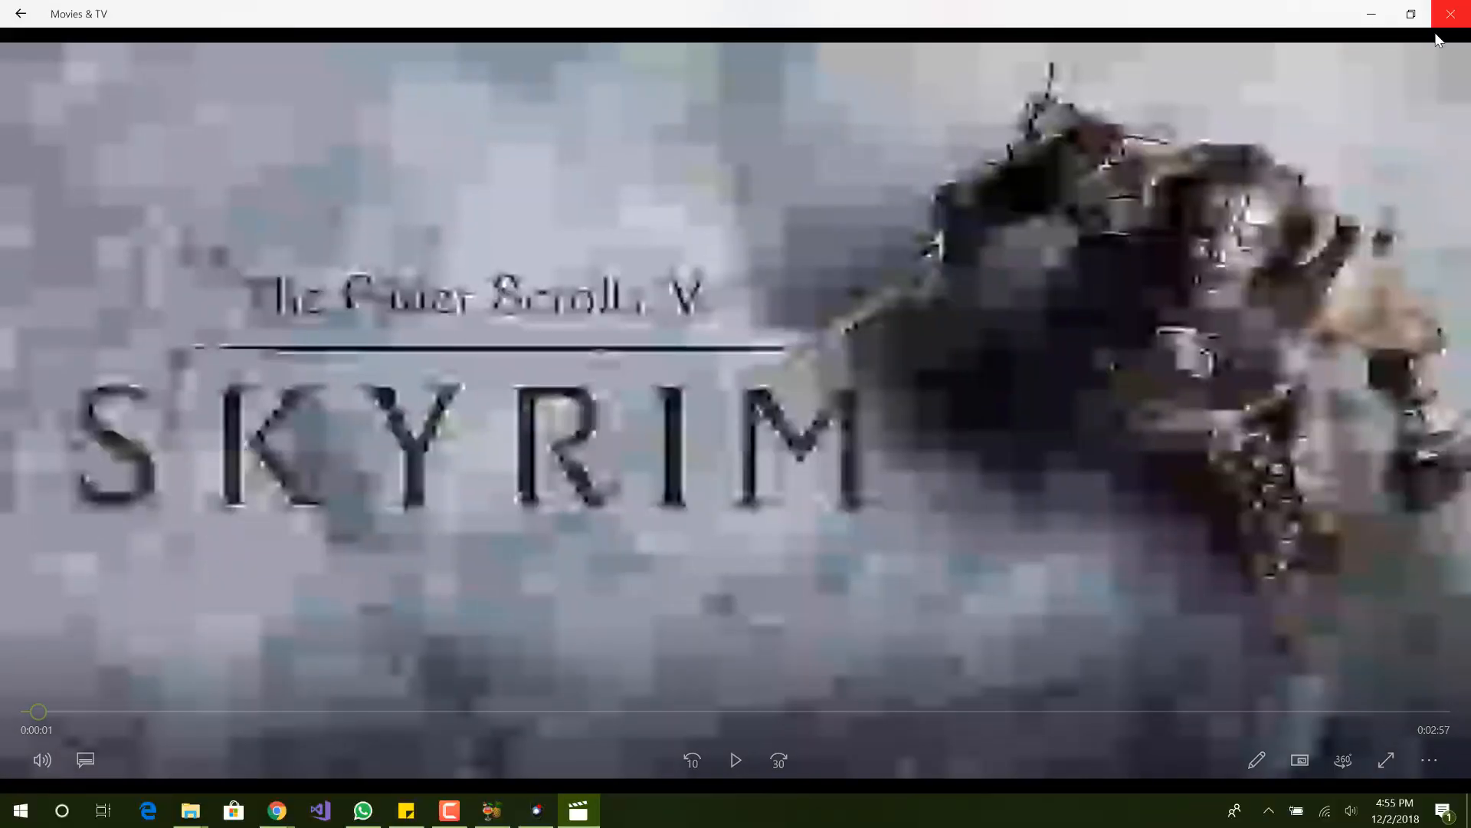
Step: Replay Skyrim Video2-1.m4v from the Skyrim folder, skip to about 1:52 to check its quality, and close the player
click(1446, 16)
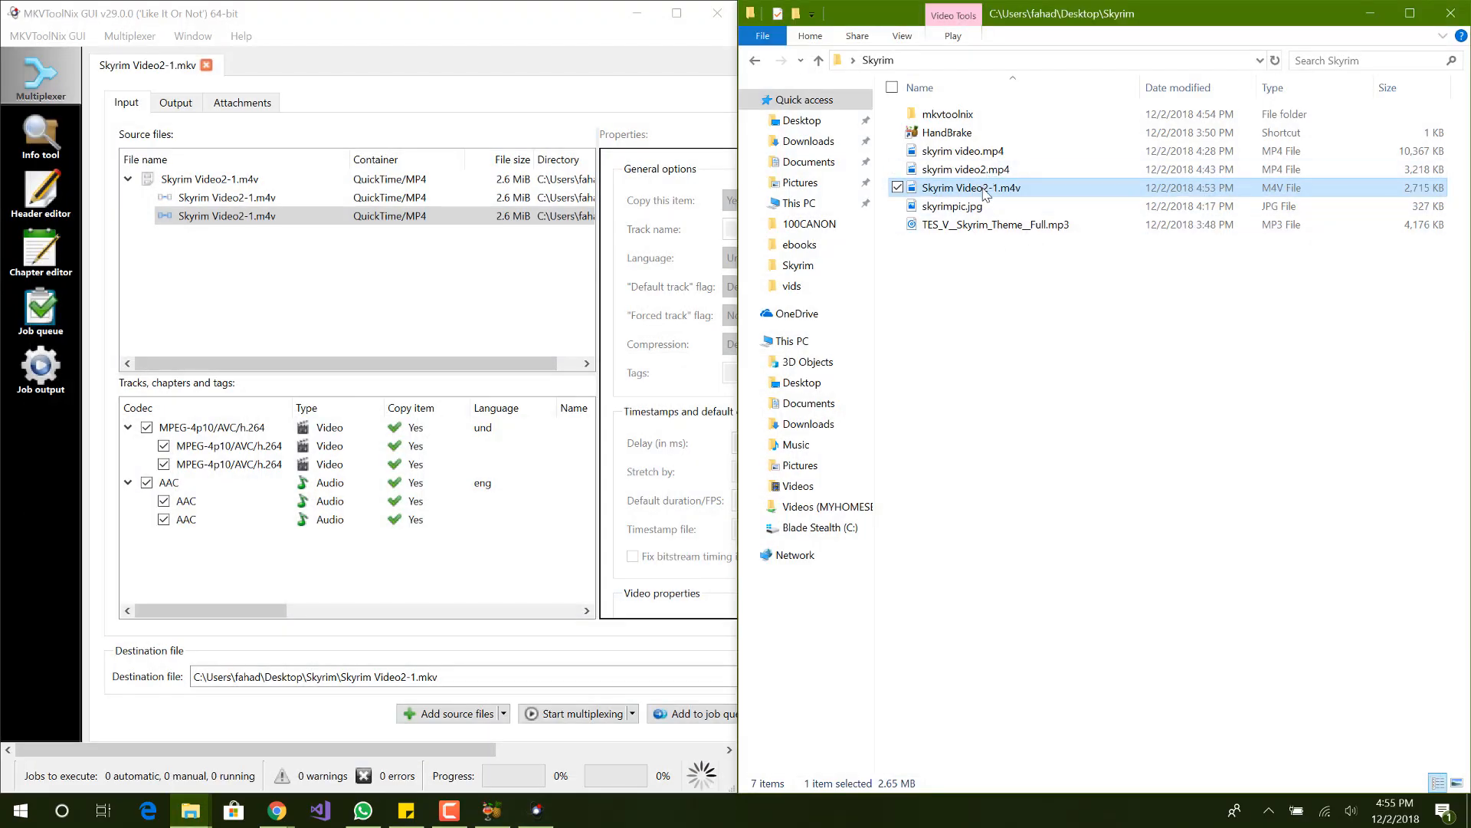
double_click(985, 192)
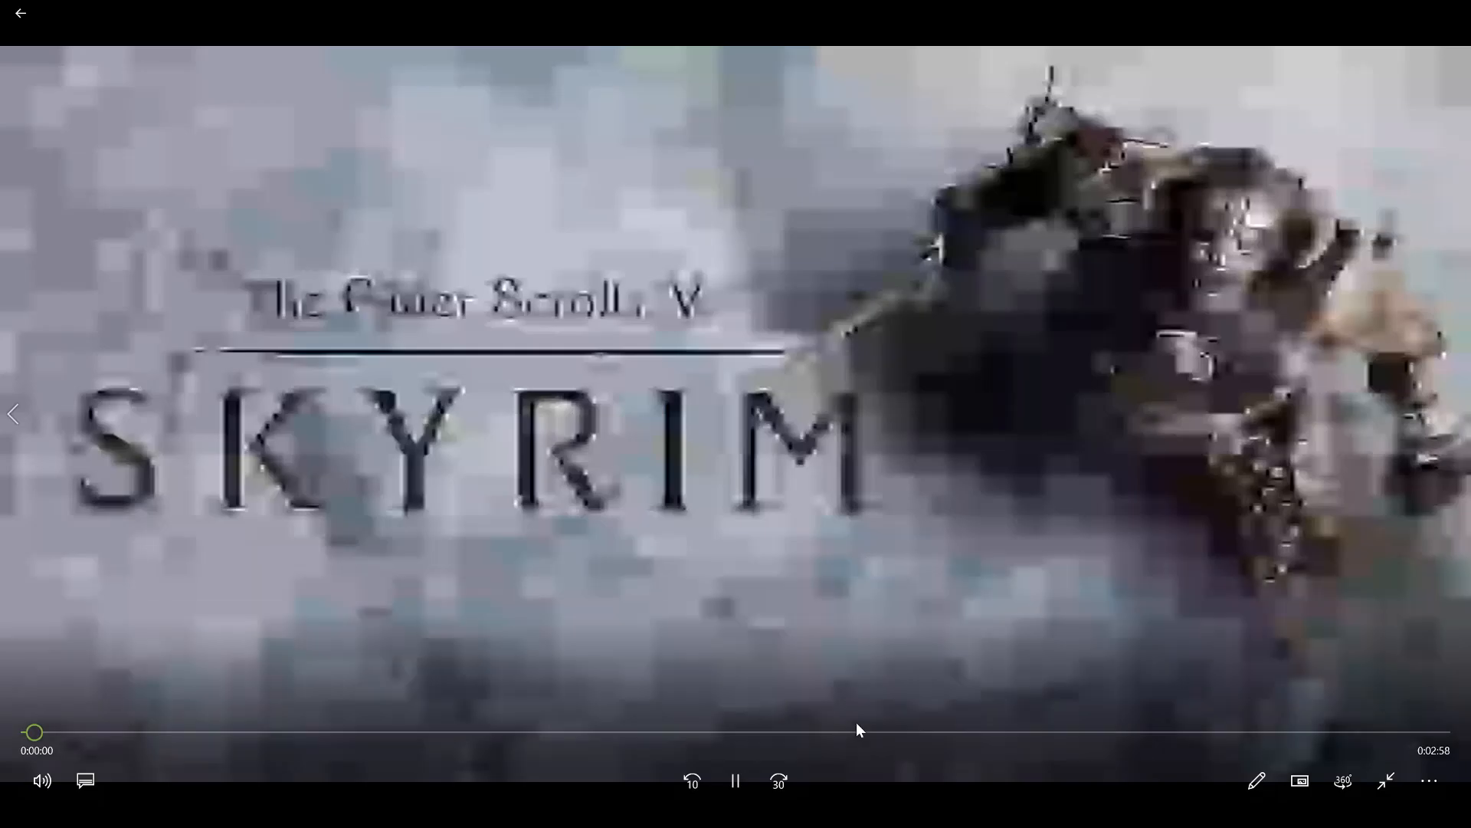
click(918, 731)
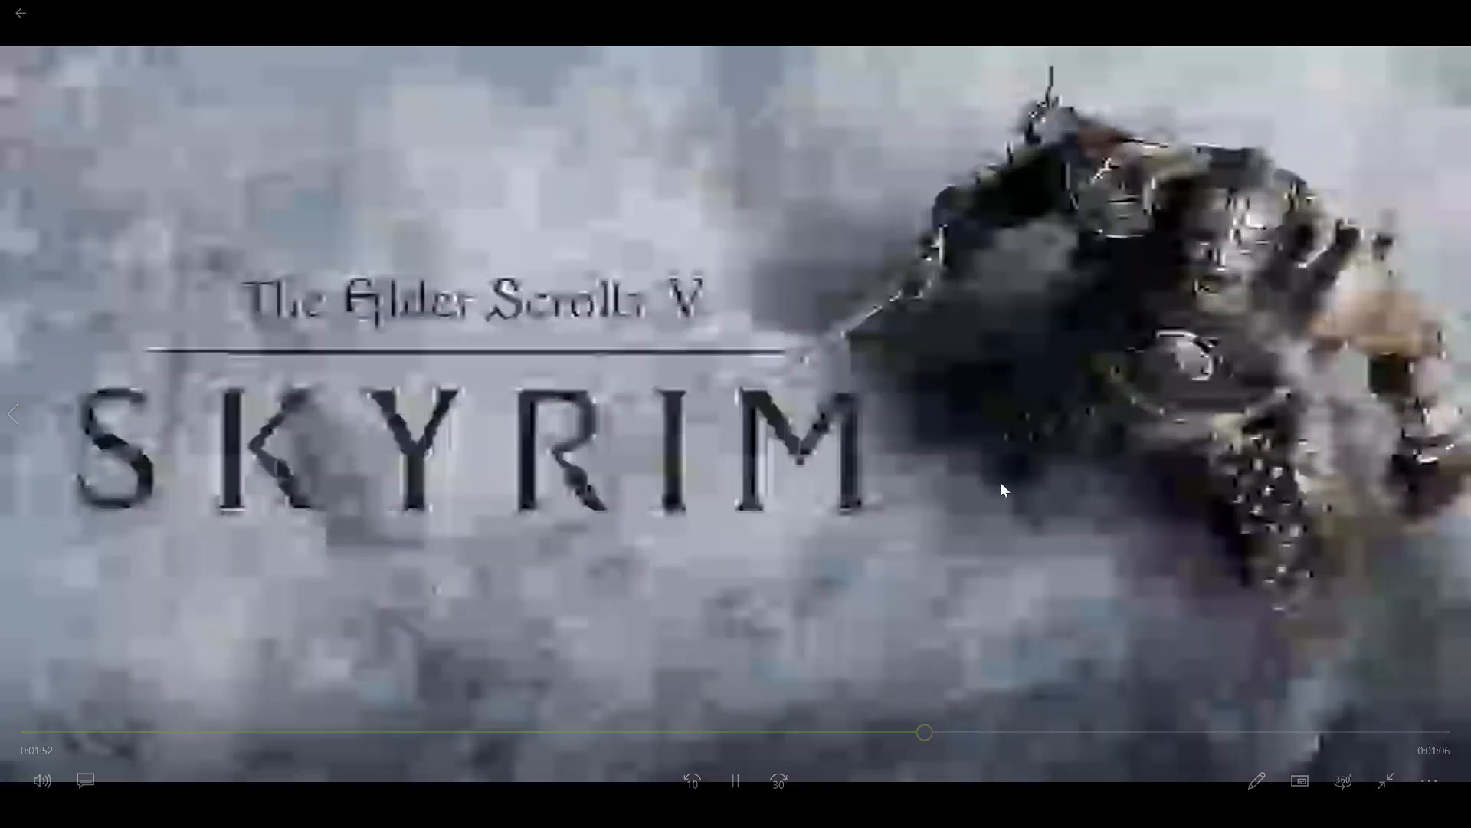
key(space)
double_click(1047, 403)
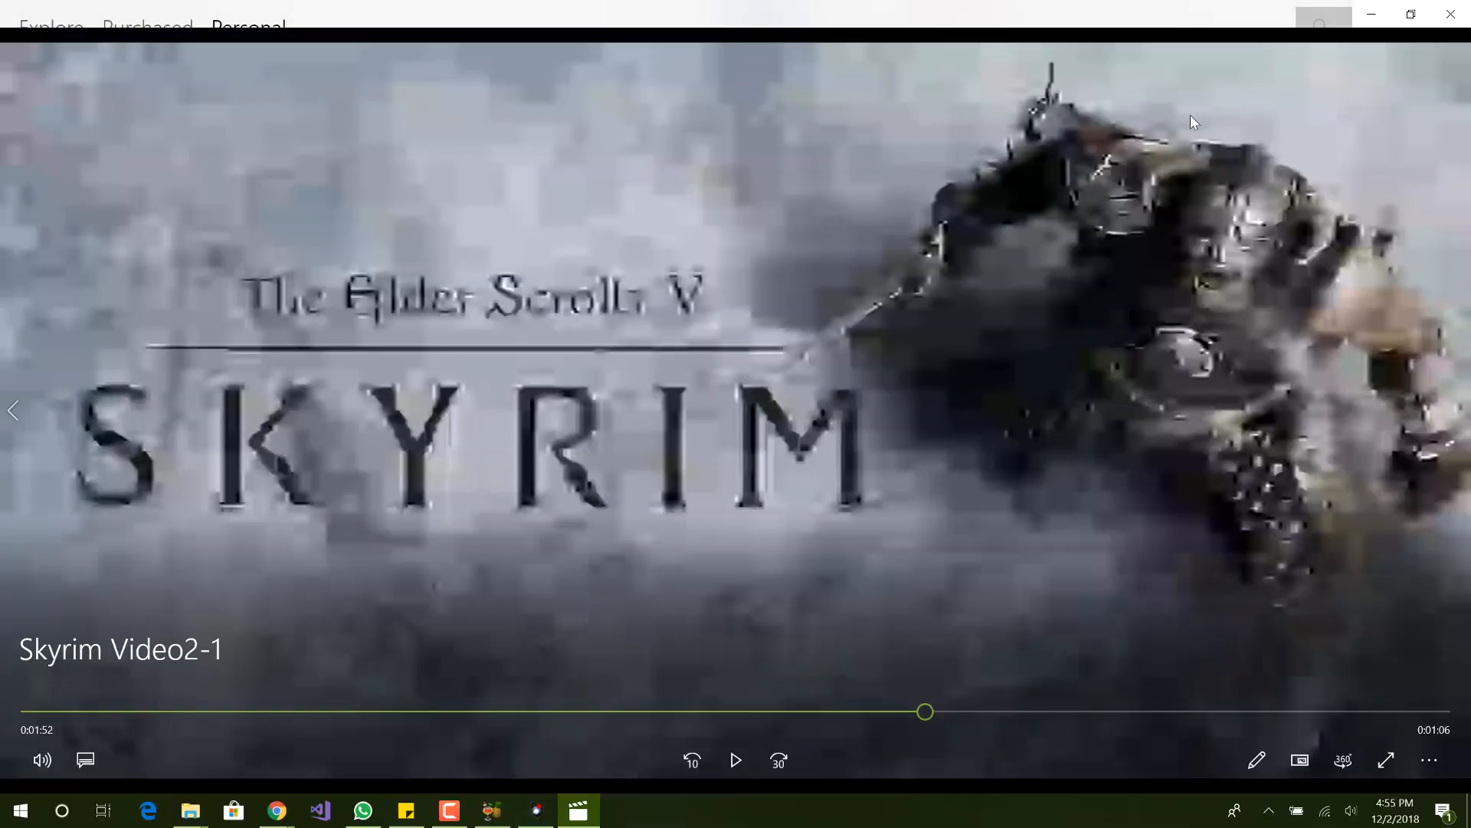
click(1451, 17)
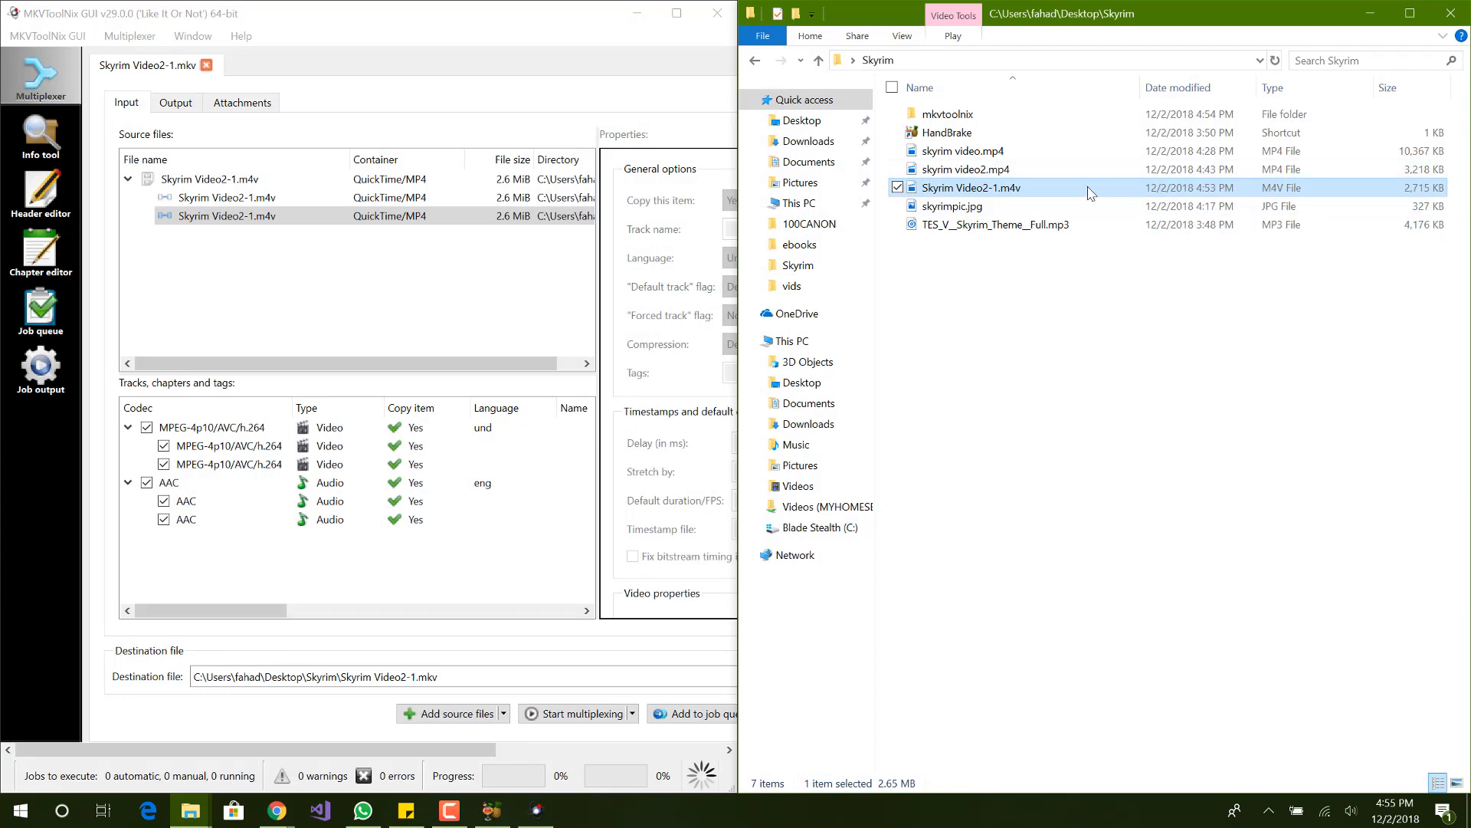
Step: Switch to HandBrake, set the video's Constant Quality to RF 51, and minimize the window to return to the Skyrim folder
click(491, 810)
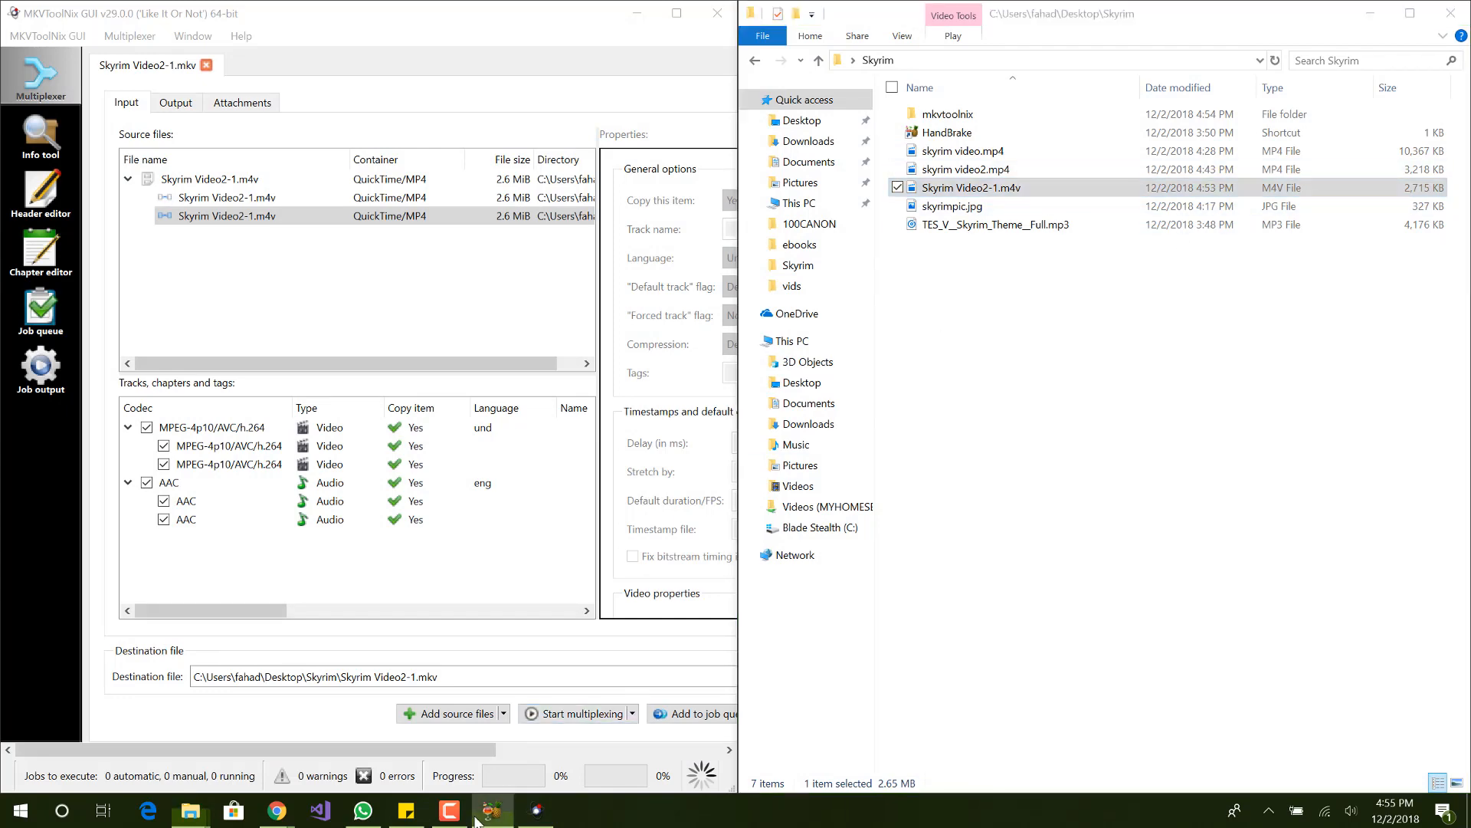
click(492, 322)
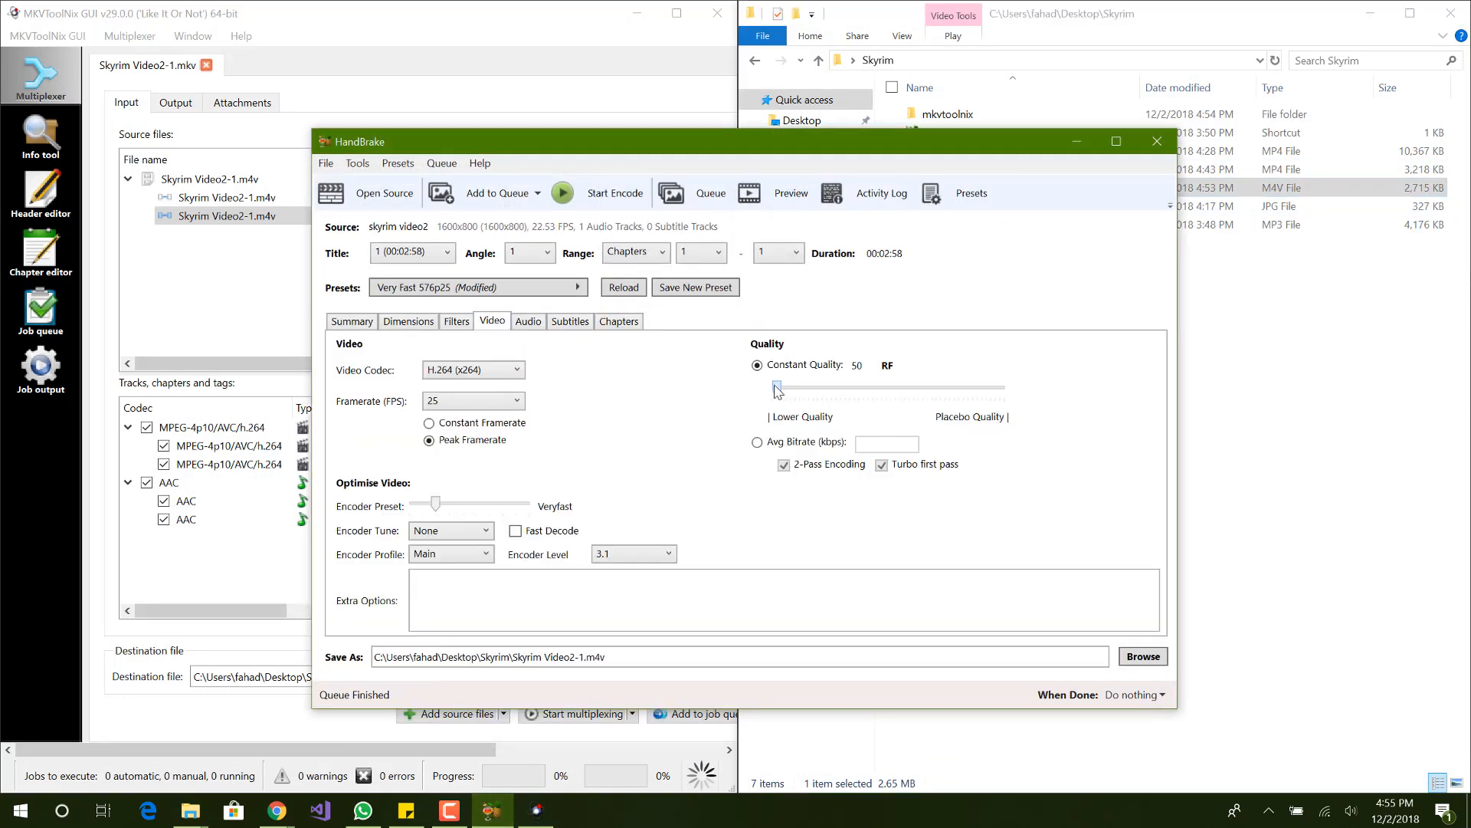
drag(776, 391, 761, 391)
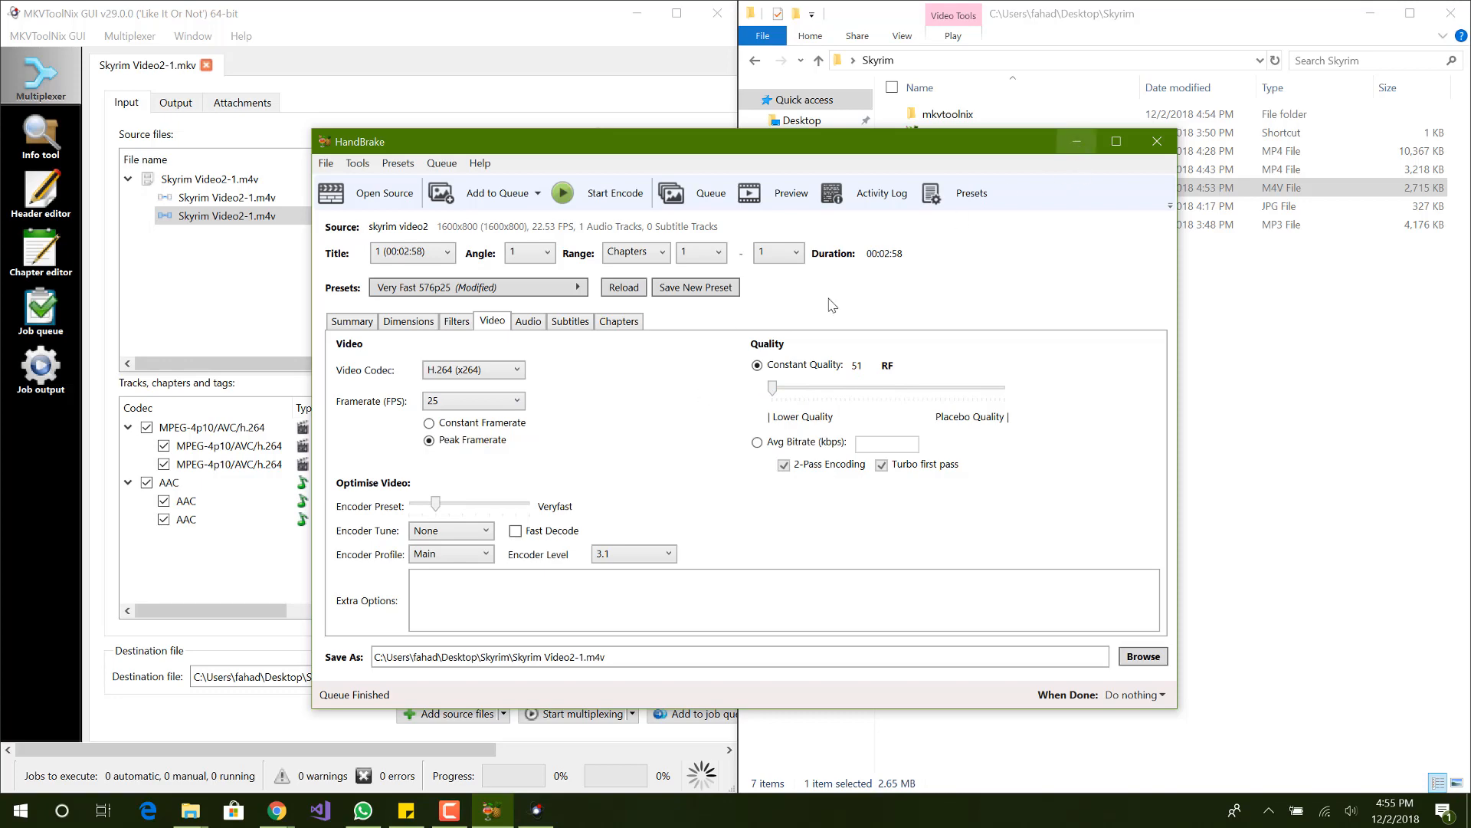
click(1080, 141)
click(1018, 331)
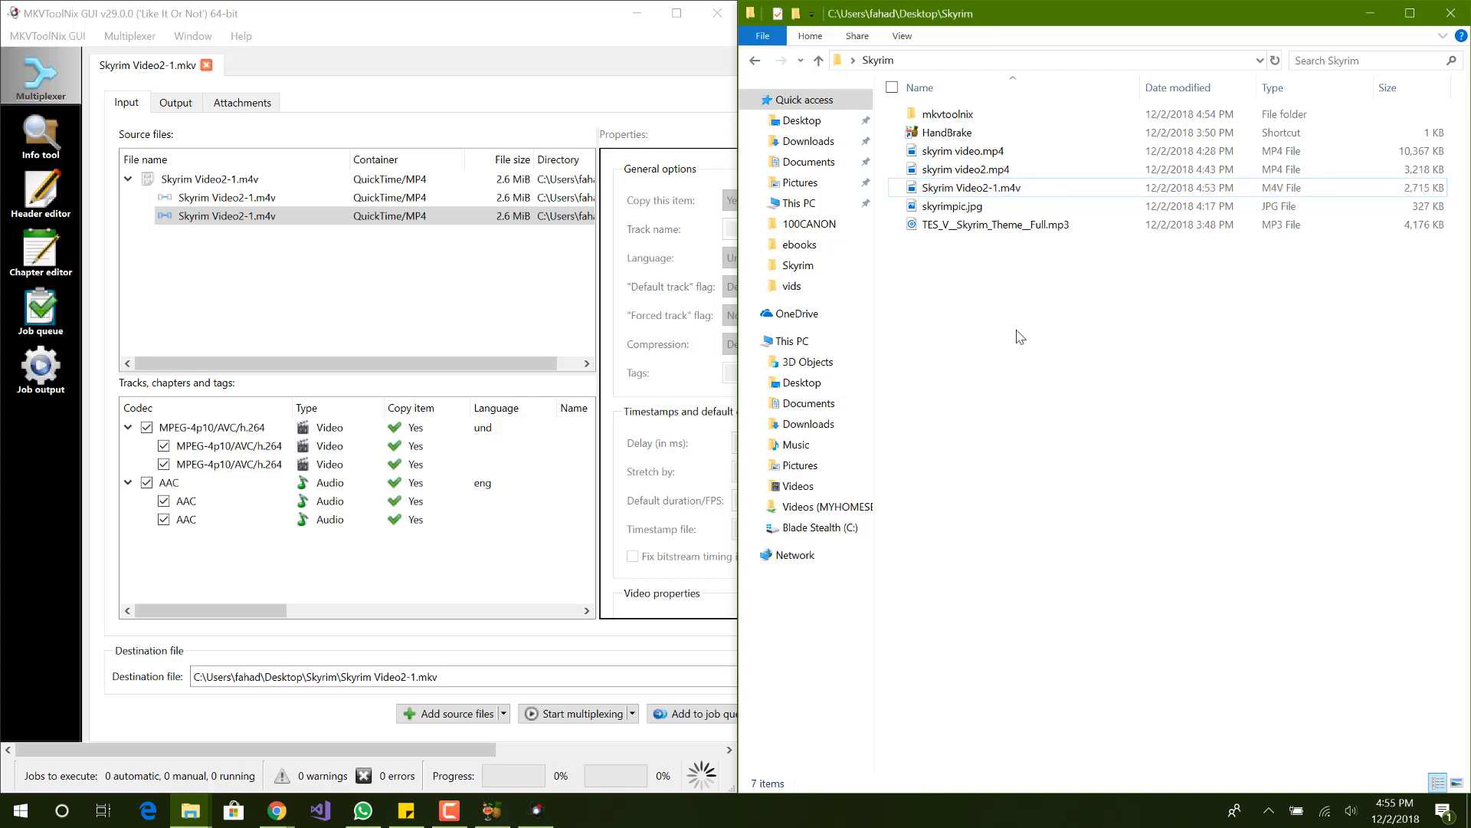
Step: Append seven more copies of Skyrim Video2-1.m4v to the existing source file in the MKVToolNix multiplexer
click(1008, 193)
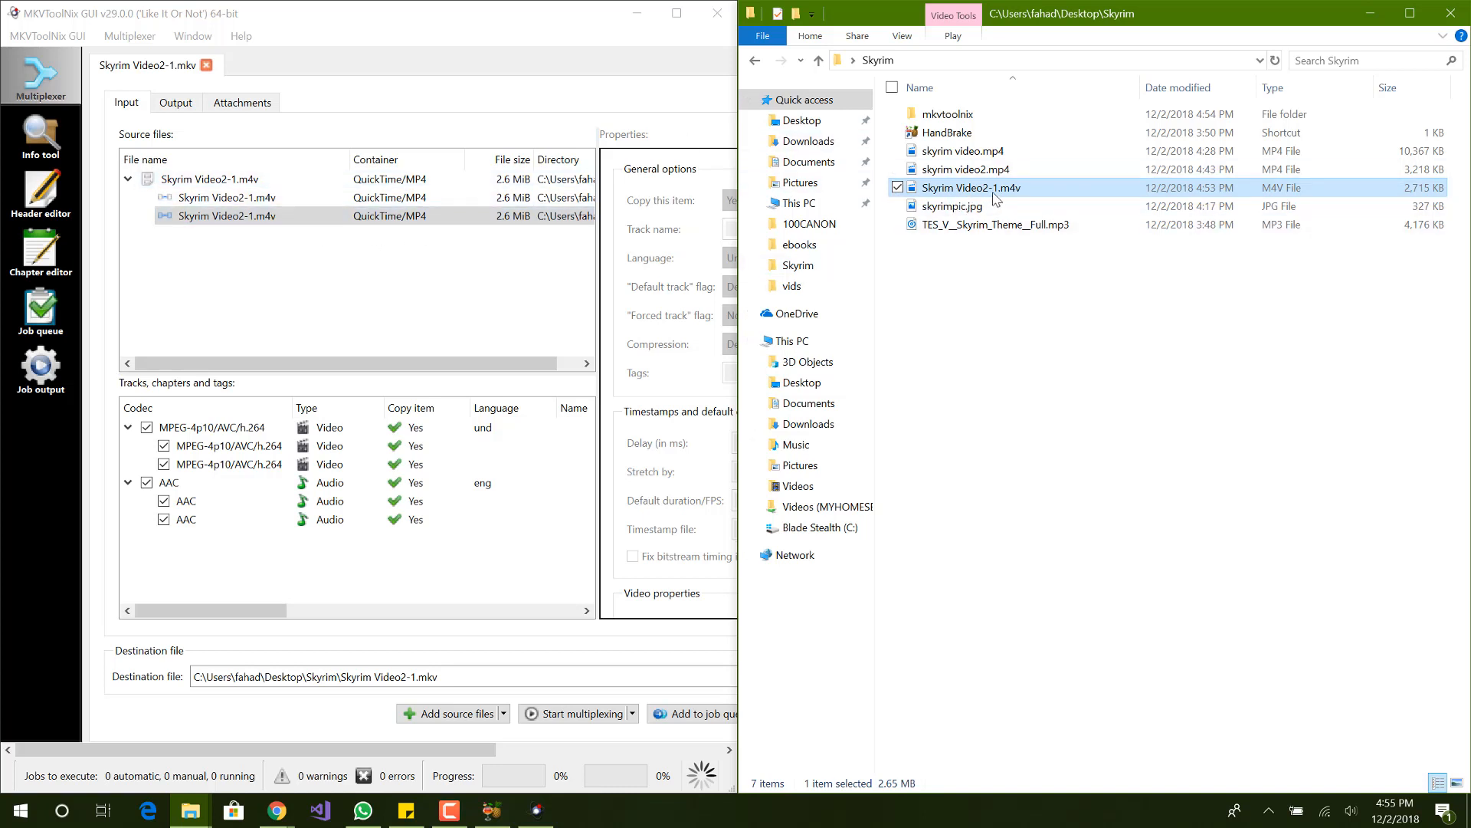
drag(993, 194, 460, 276)
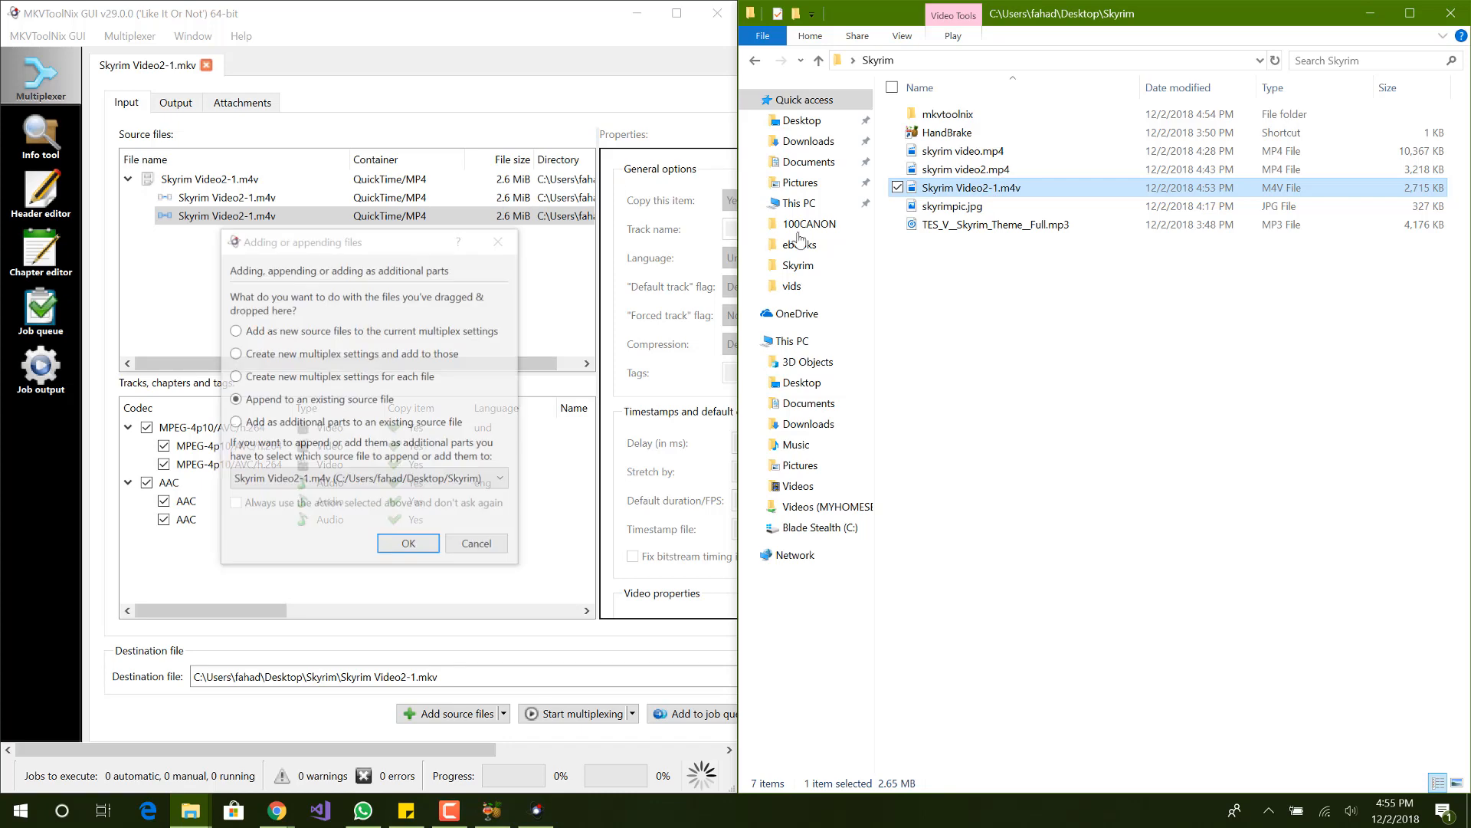
click(391, 541)
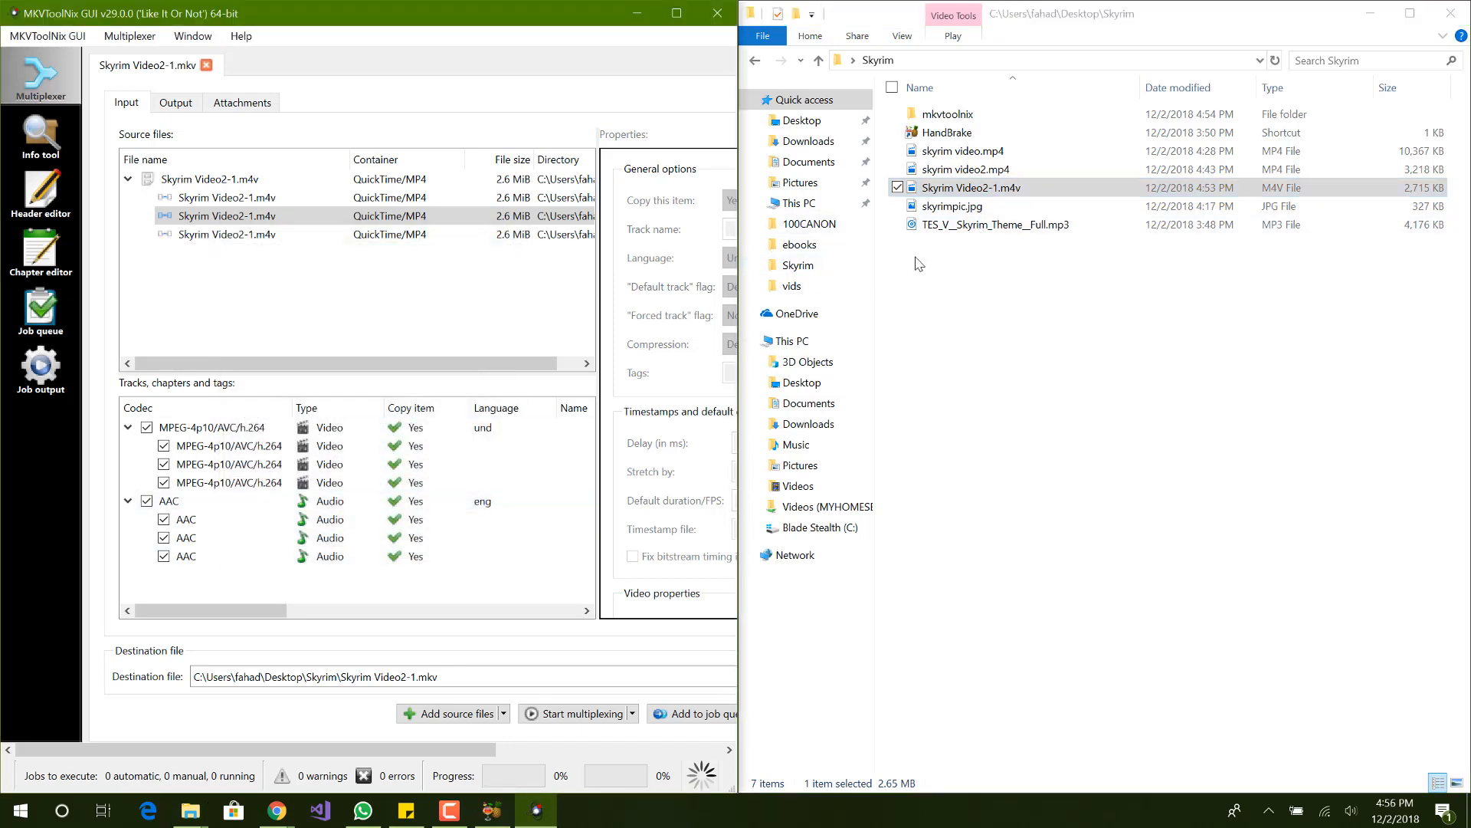
drag(967, 189, 529, 282)
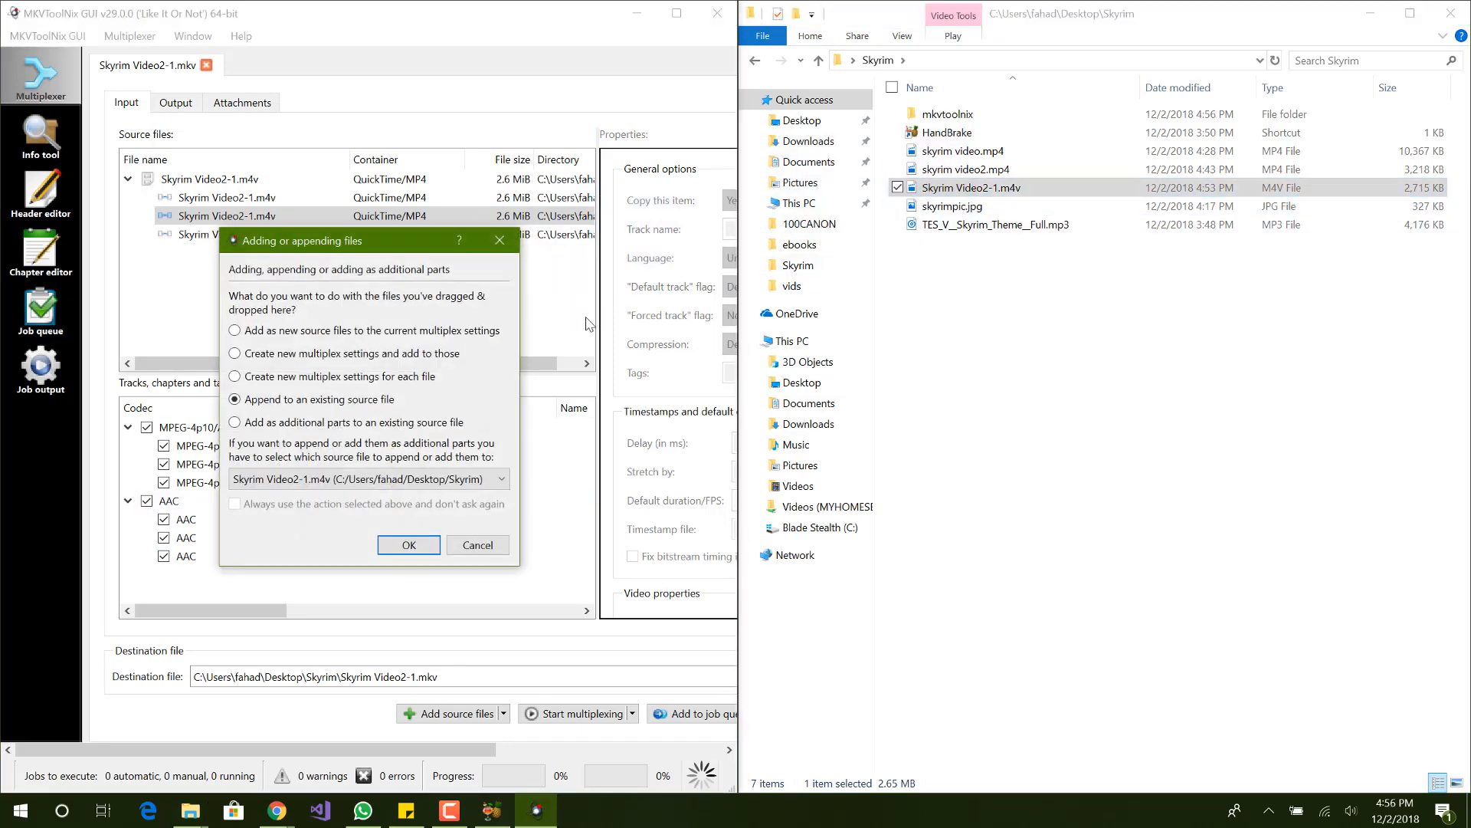
click(387, 547)
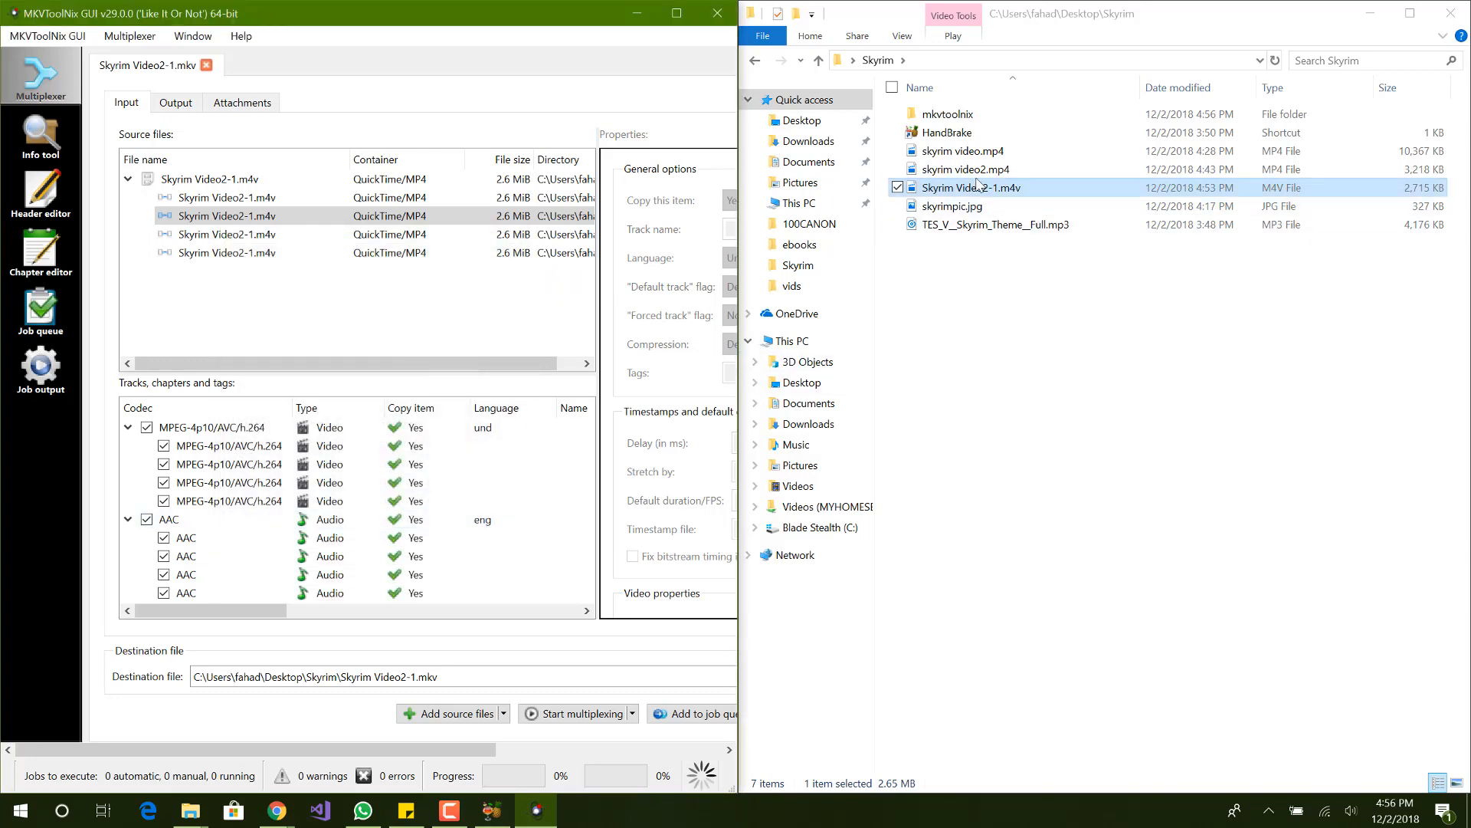
drag(975, 190, 461, 291)
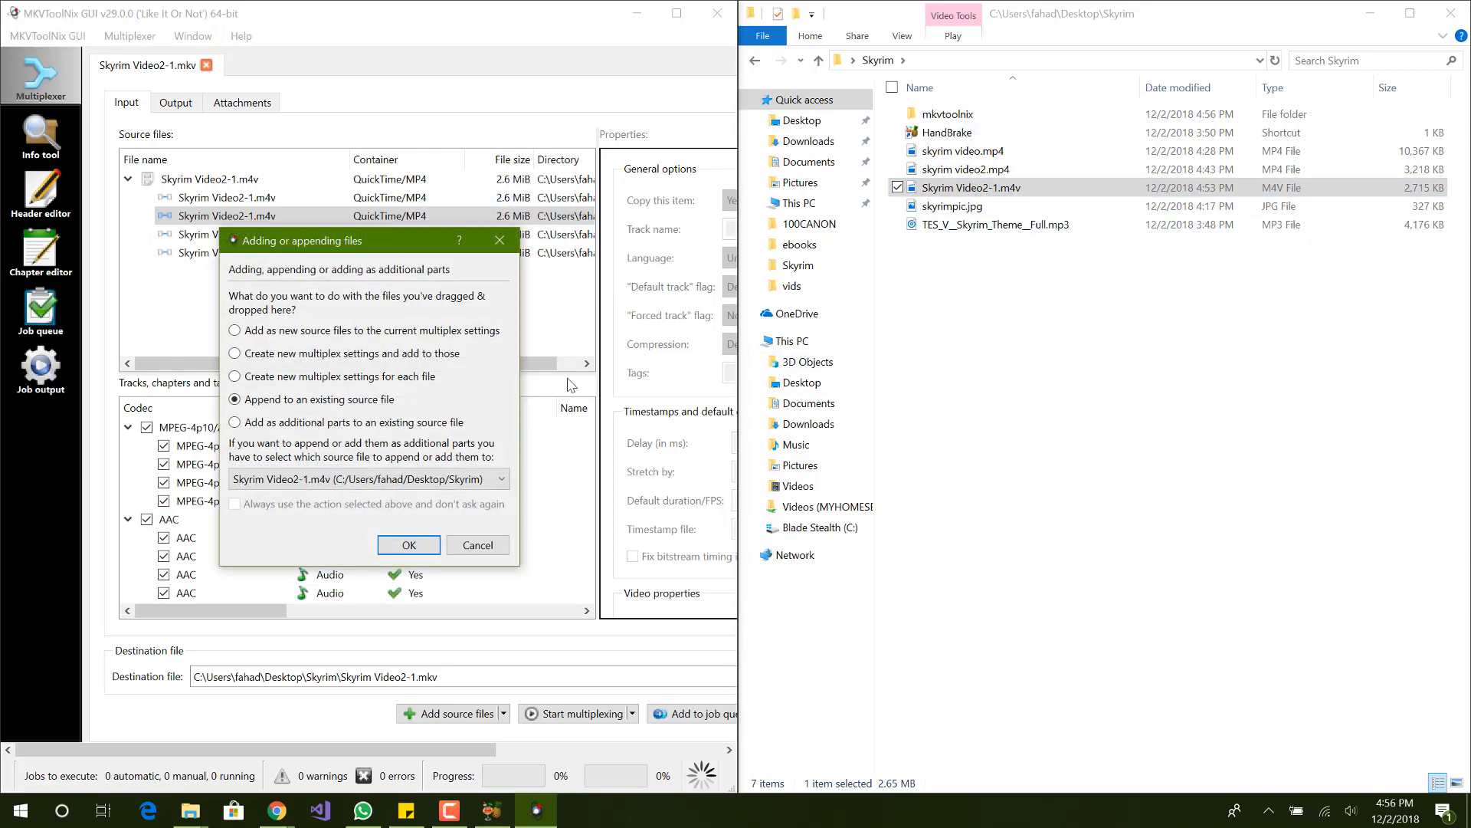
click(427, 538)
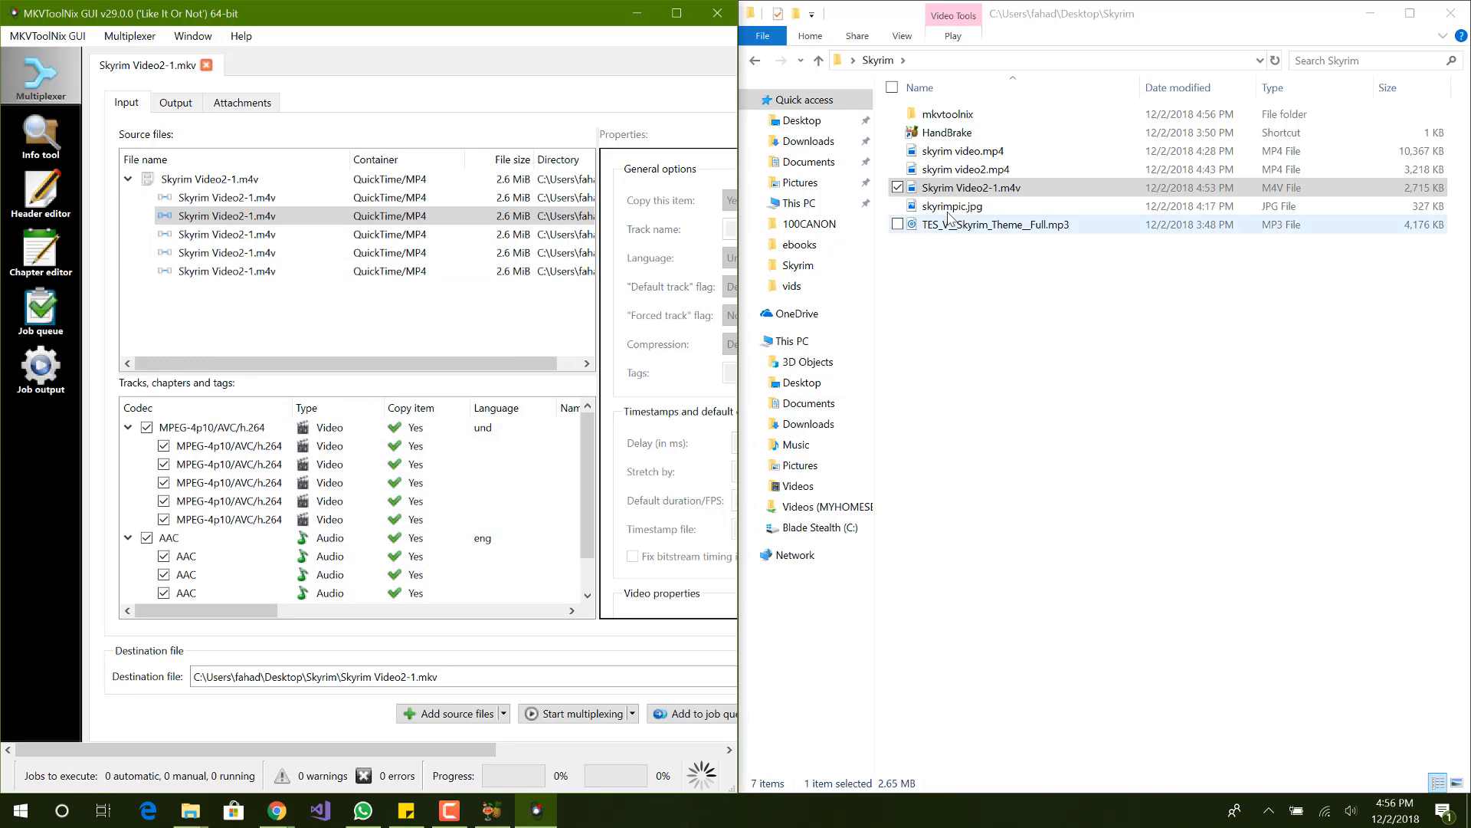
drag(952, 192, 490, 314)
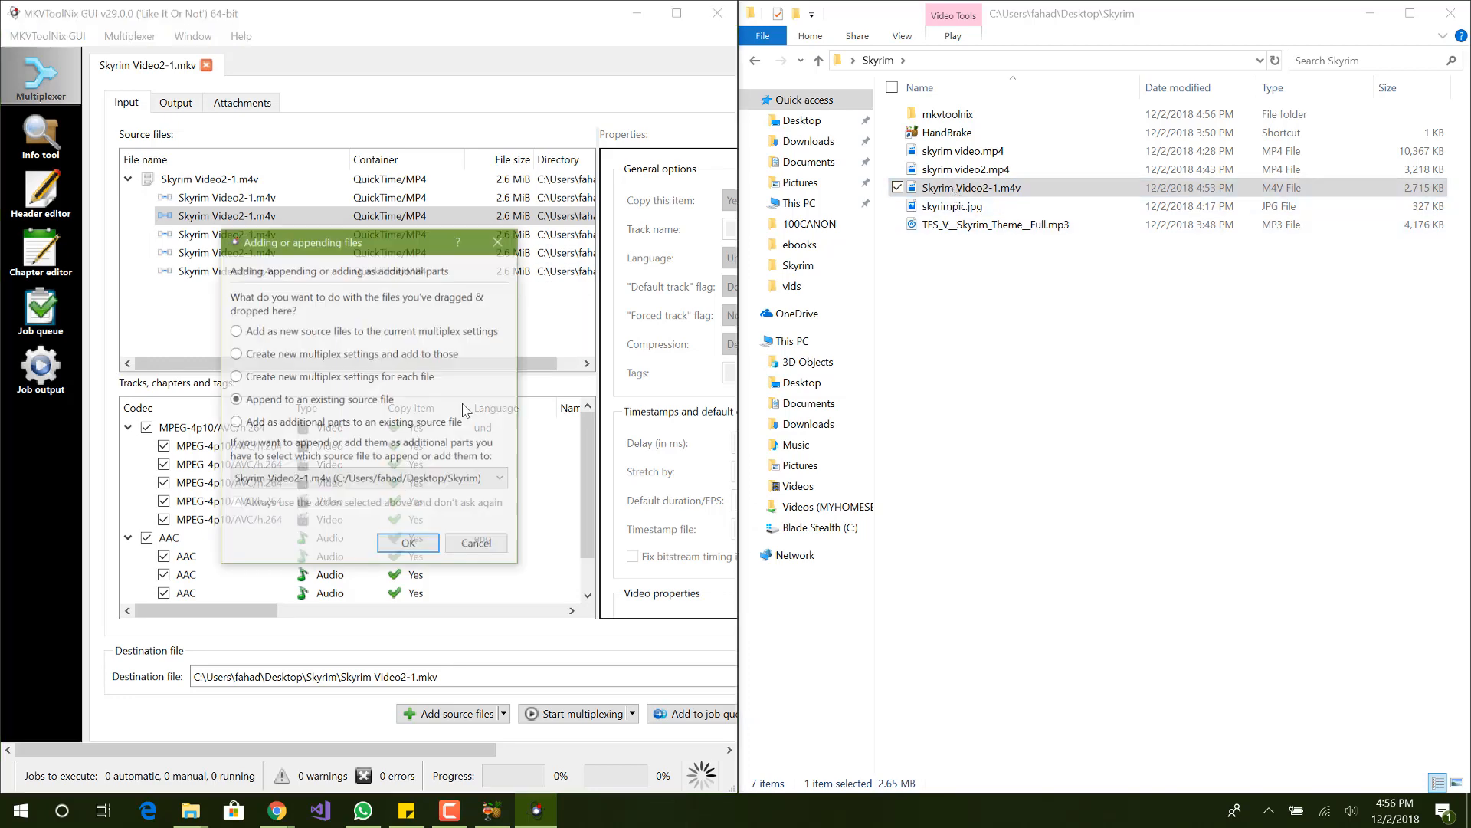
click(429, 541)
drag(951, 191, 465, 434)
click(409, 544)
click(921, 193)
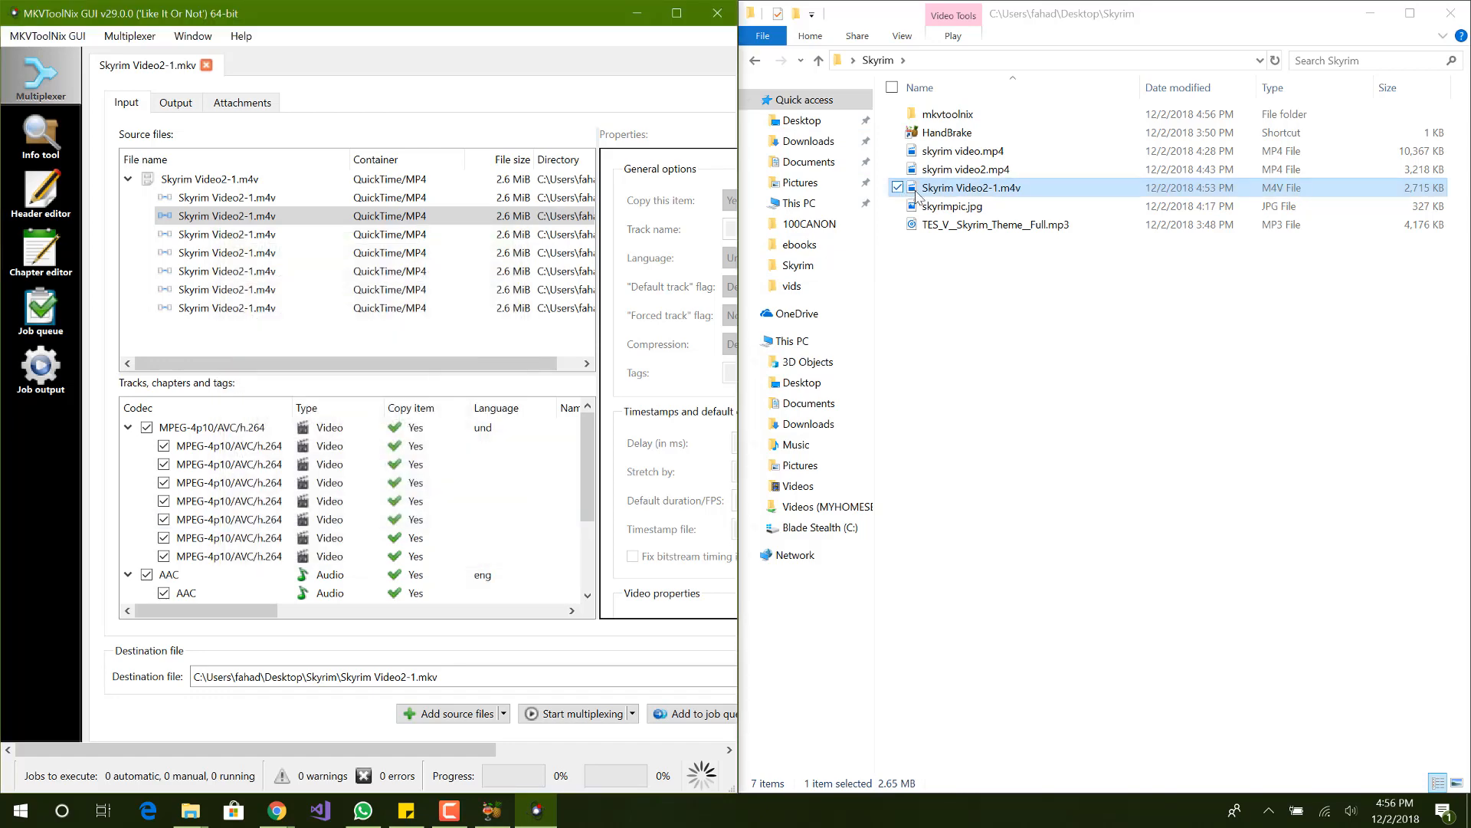
drag(934, 194, 490, 314)
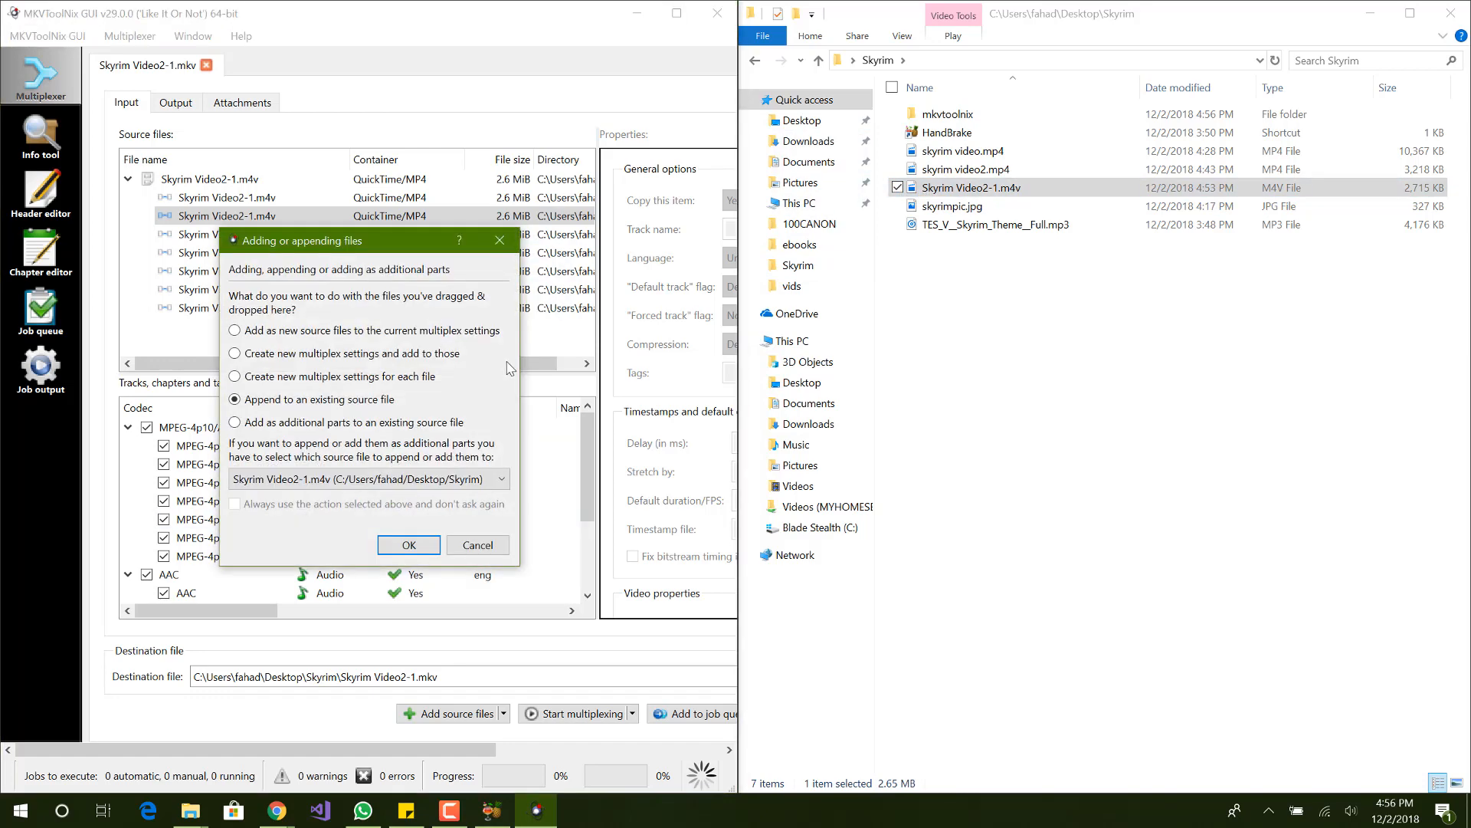
click(410, 545)
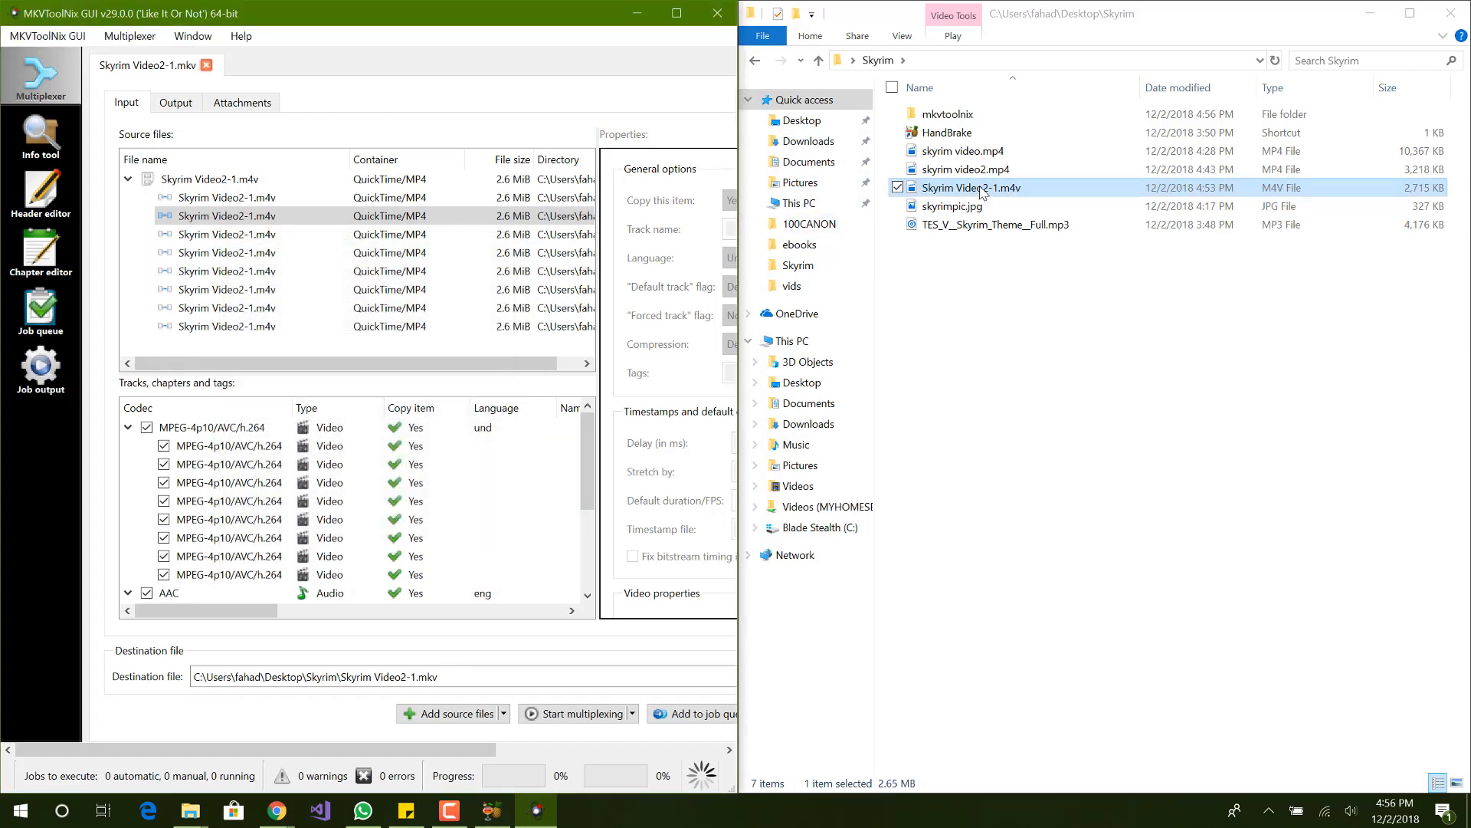
drag(981, 191, 498, 311)
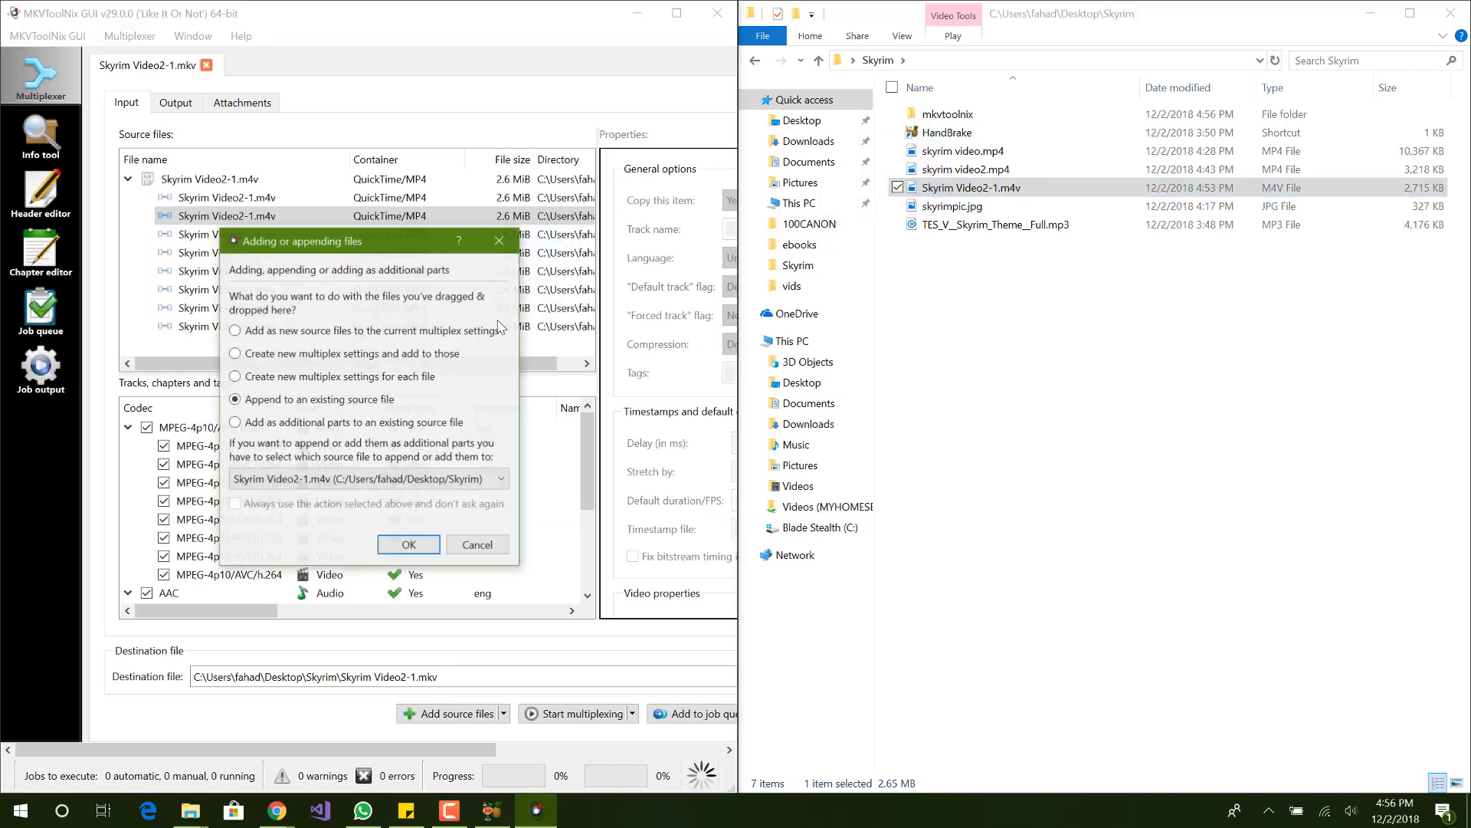
click(429, 536)
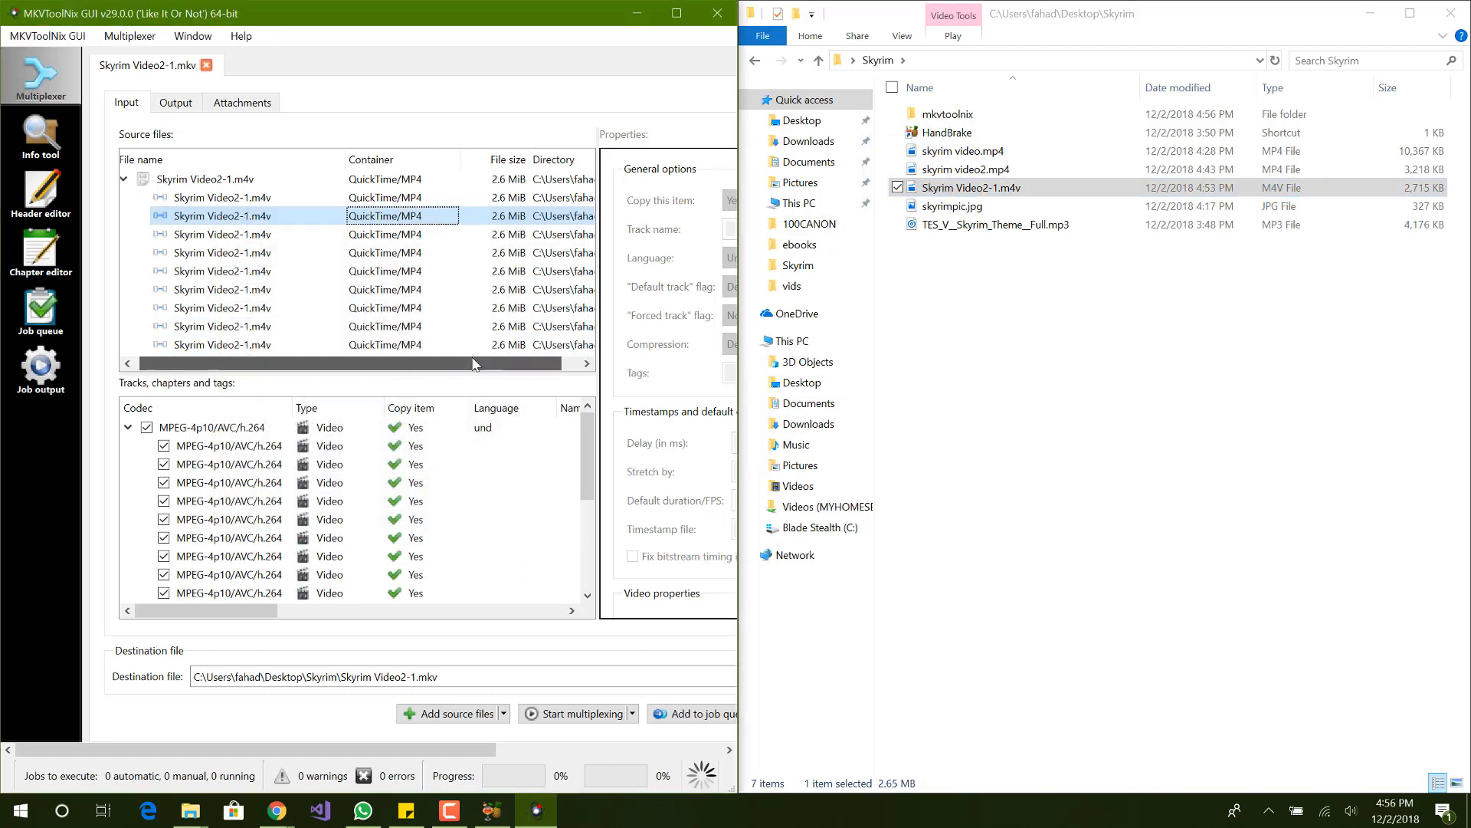
drag(475, 363, 314, 381)
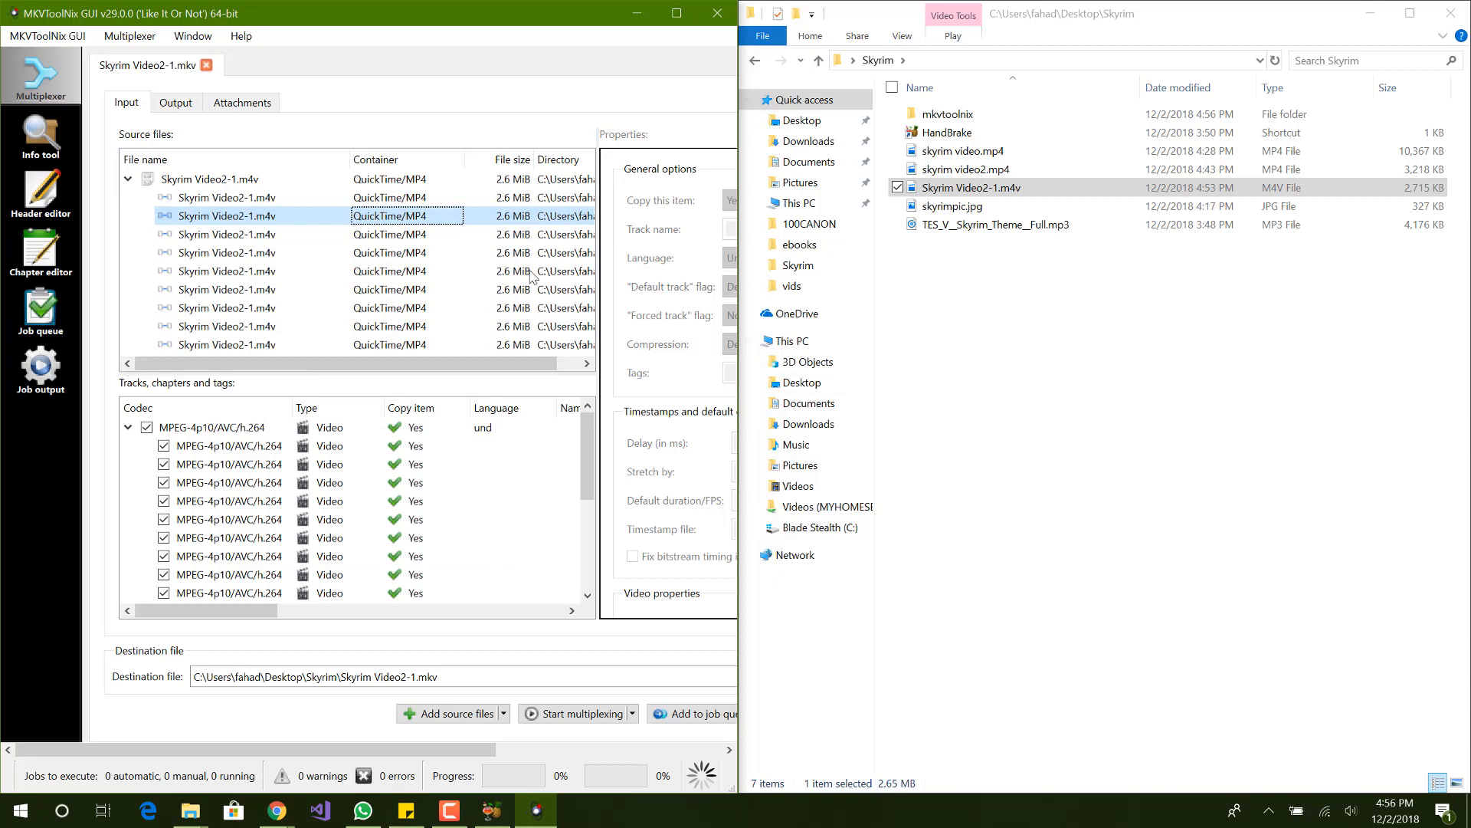
click(400, 274)
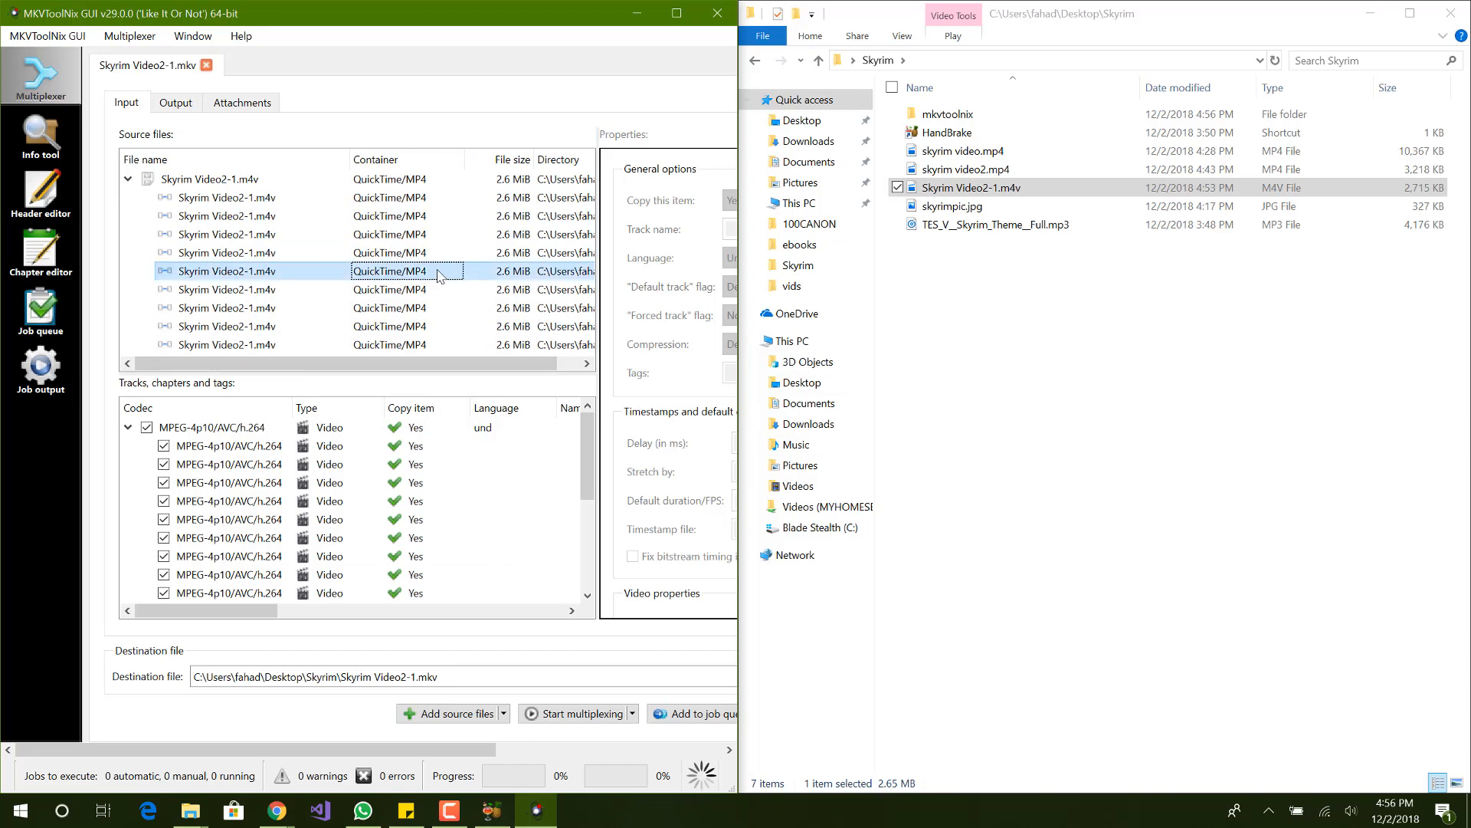
click(404, 233)
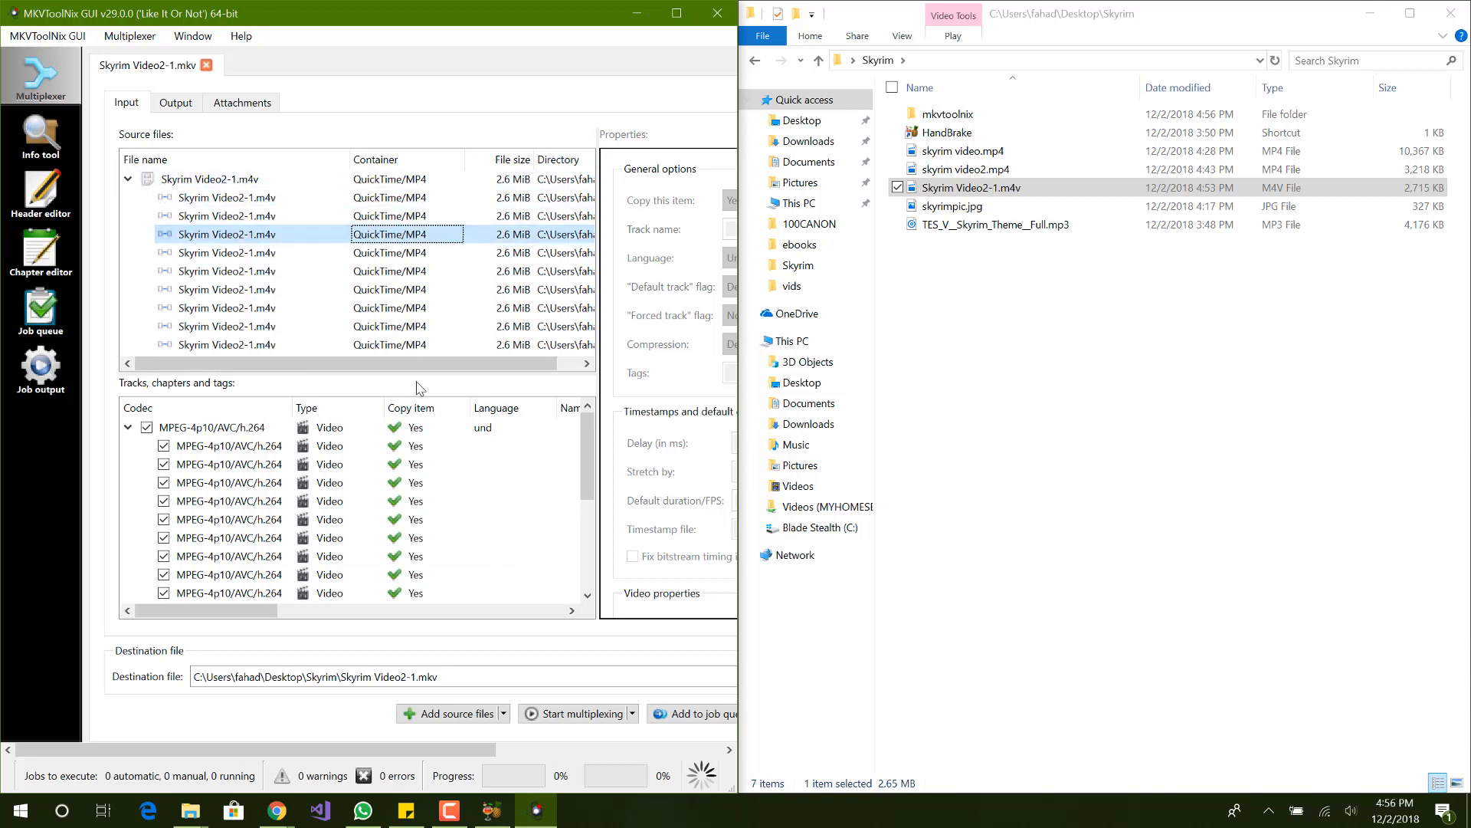
Step: Name the destination file Skyrim Video2-3.mkv in the Skyrim folder and start multiplexing
click(312, 729)
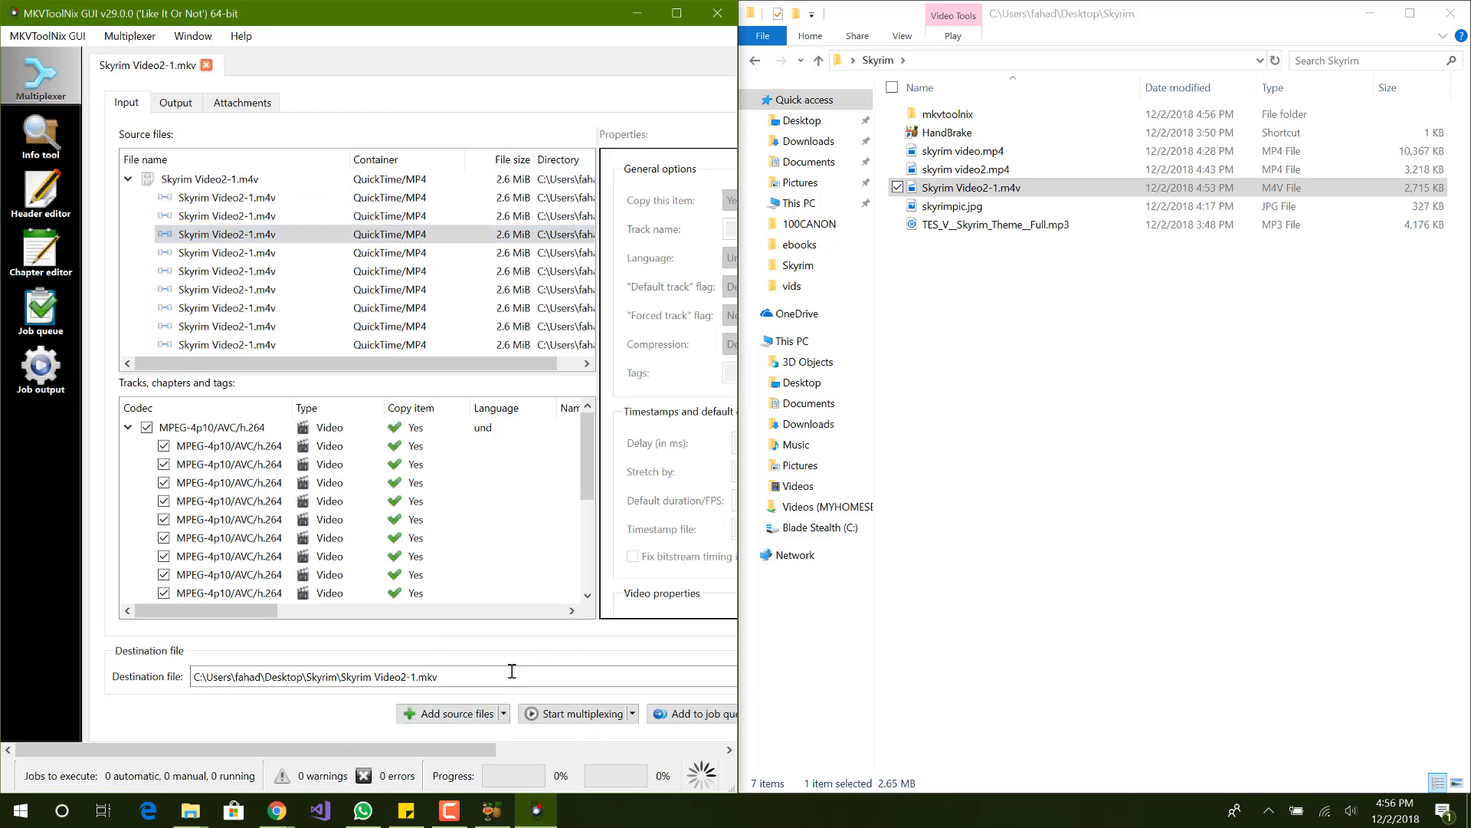
drag(434, 749, 479, 759)
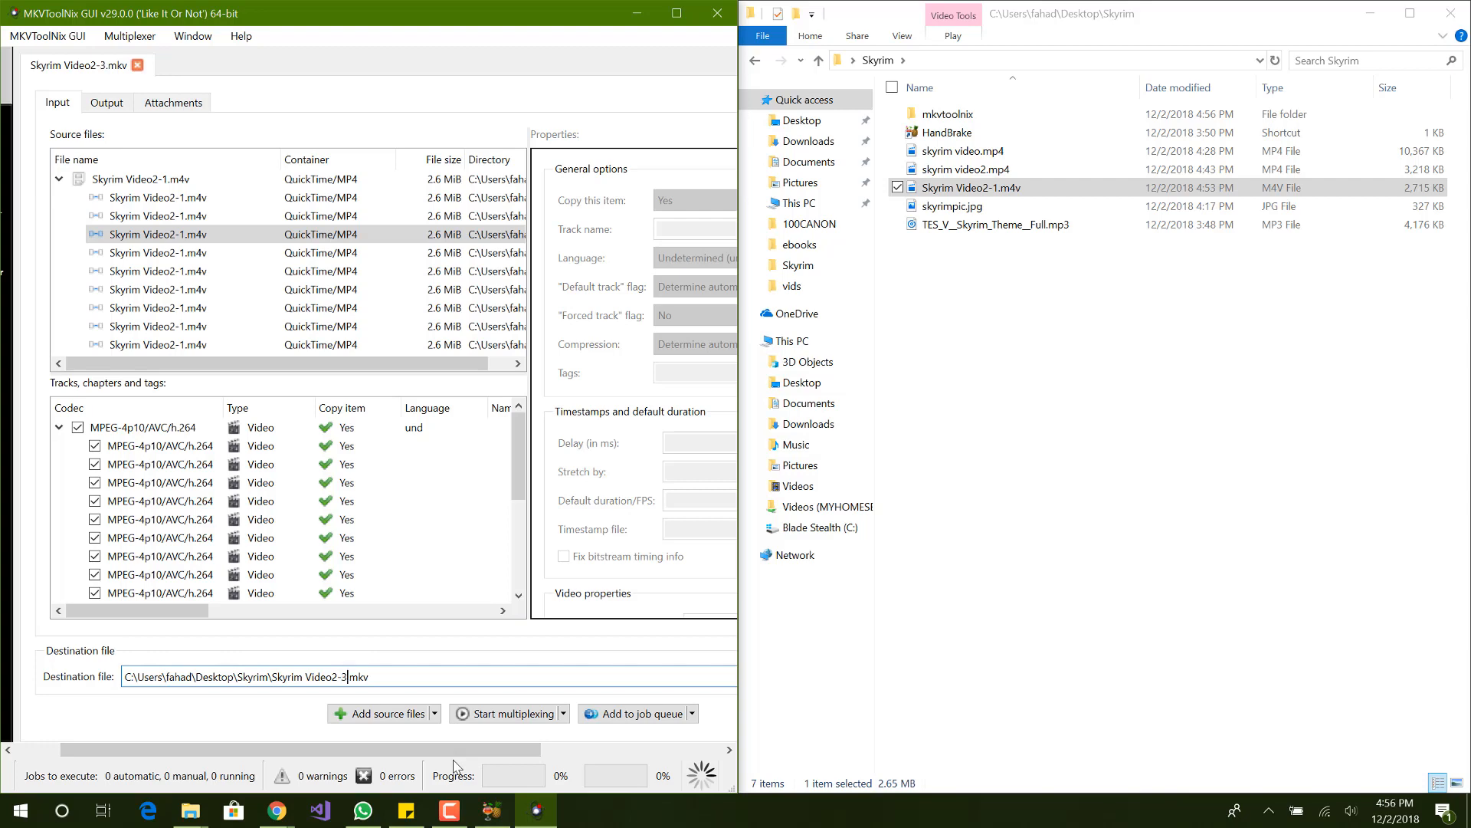
drag(453, 749, 404, 762)
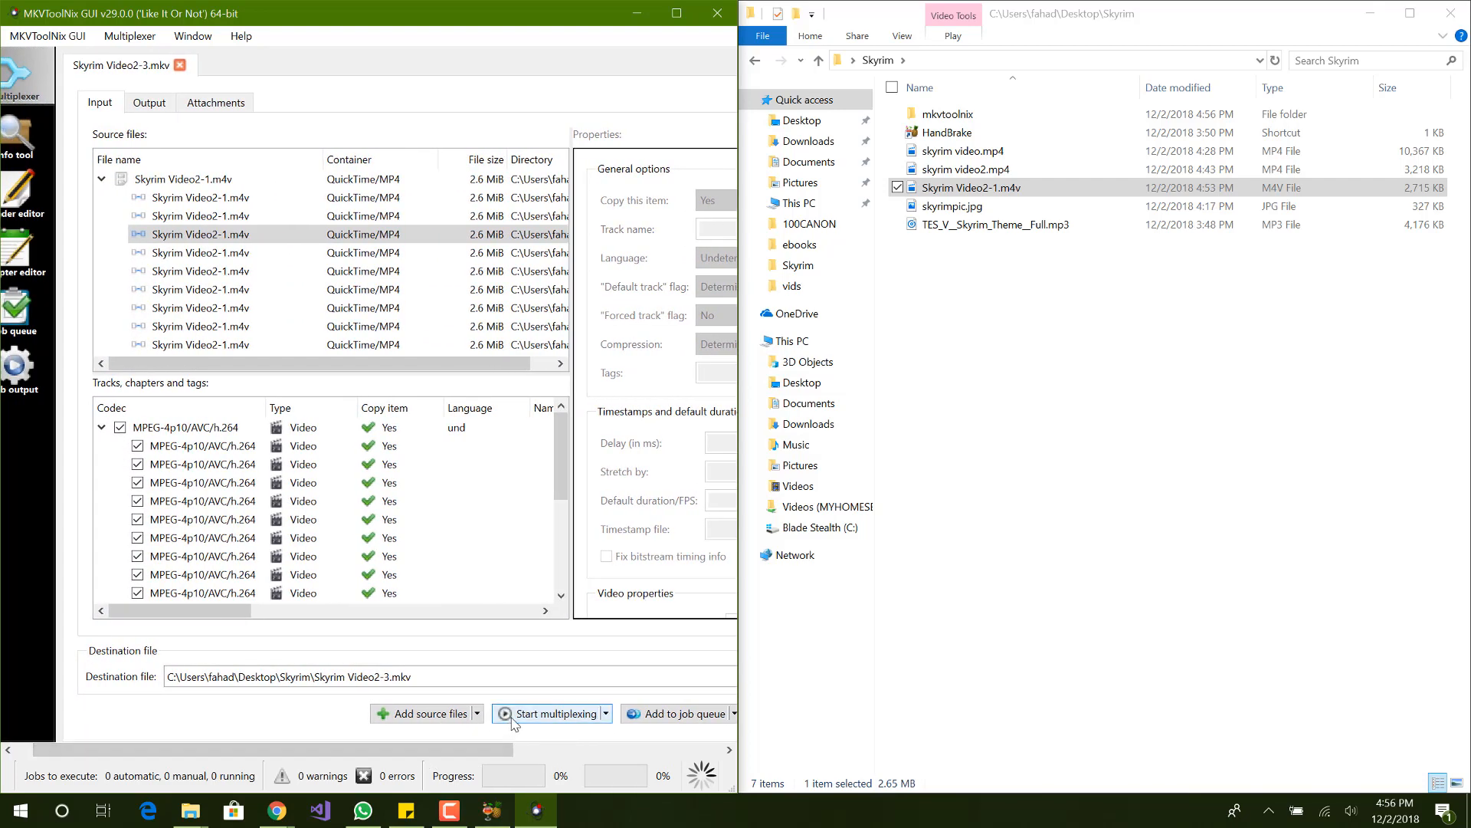
click(567, 720)
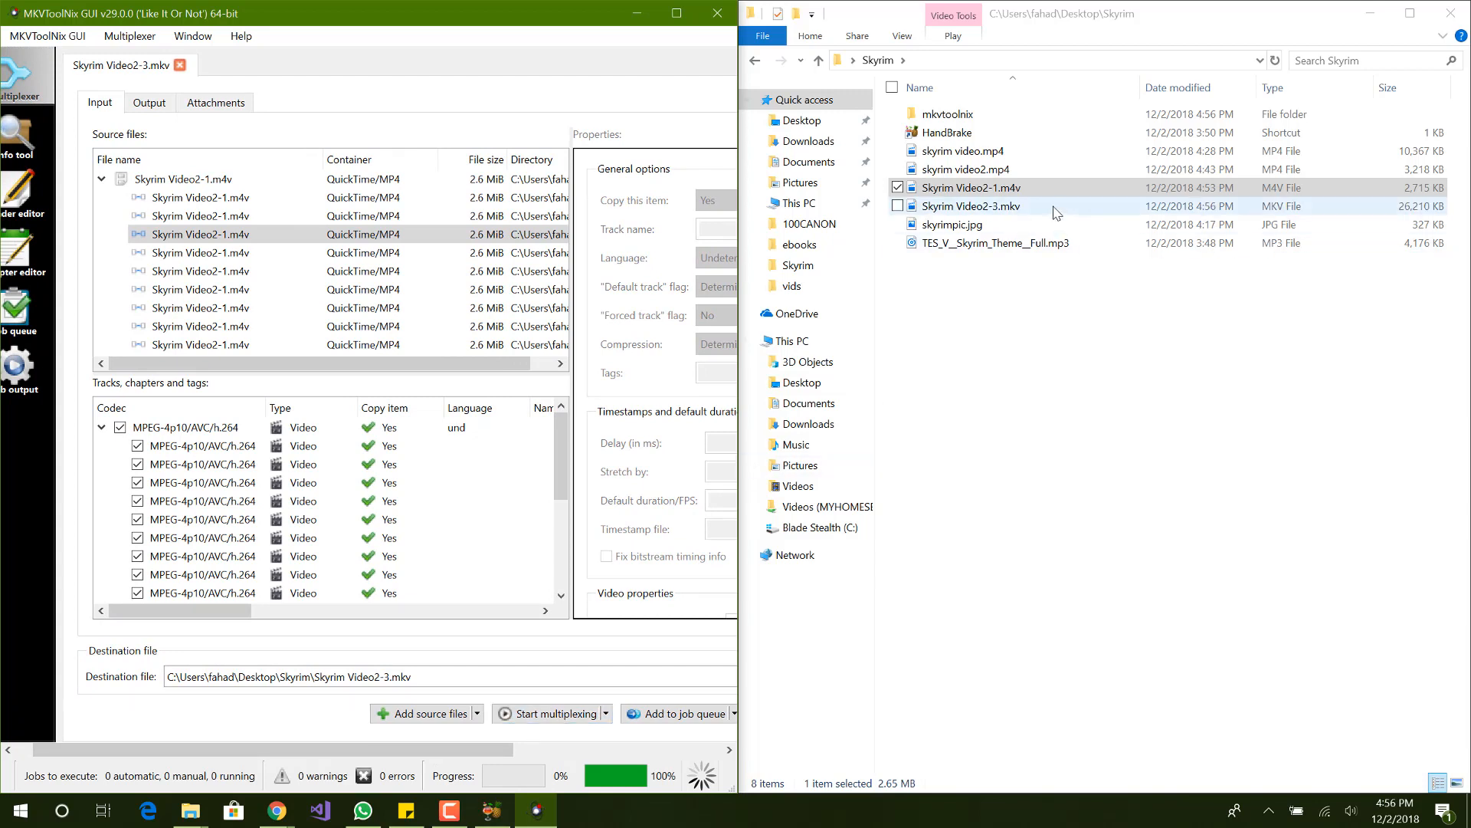
Step: Play Skyrim Video2-3.mkv, check its total length, skip to about 27:31 near the end, and close the player
click(1057, 211)
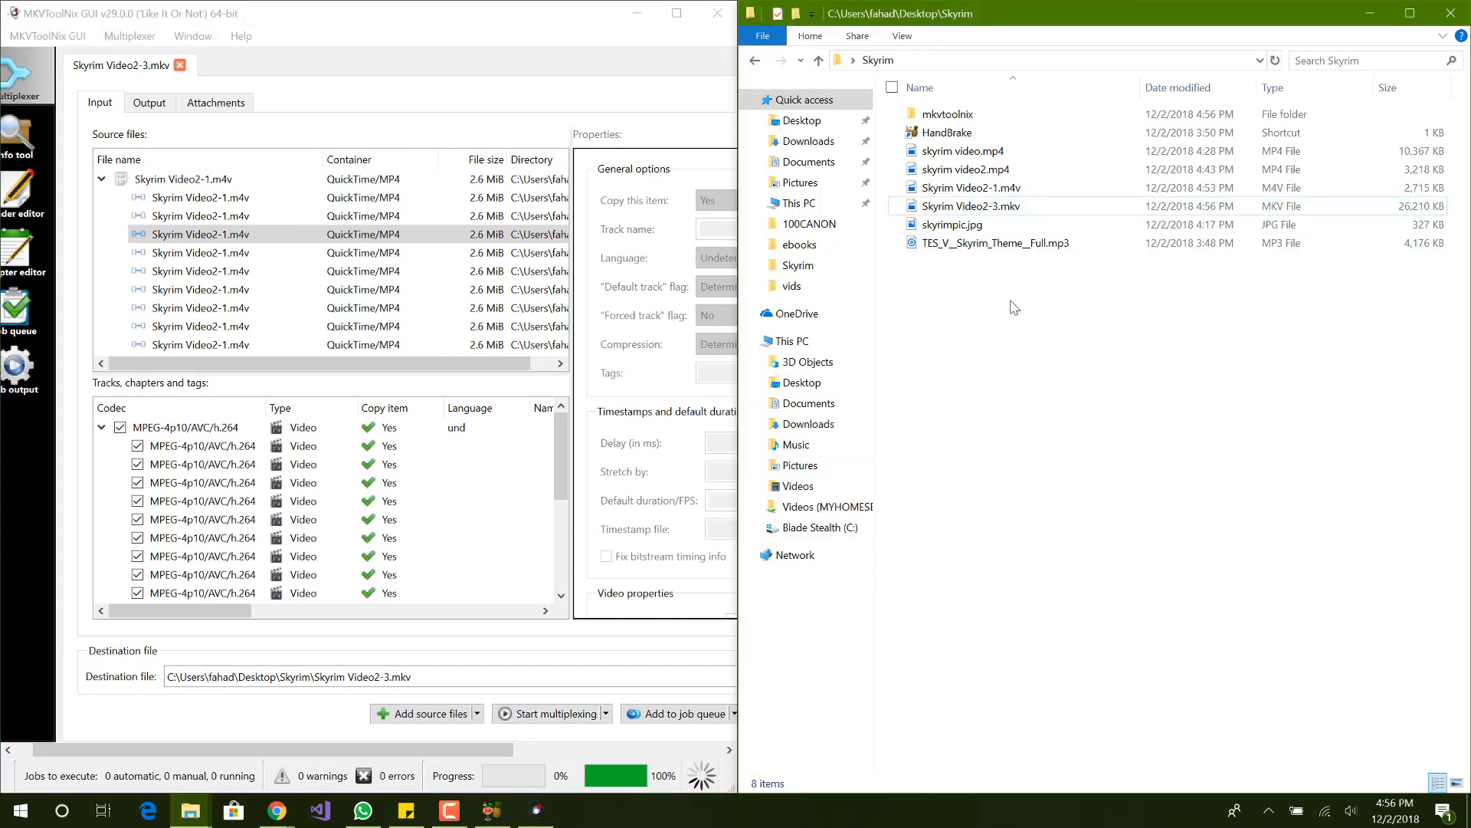
click(1008, 209)
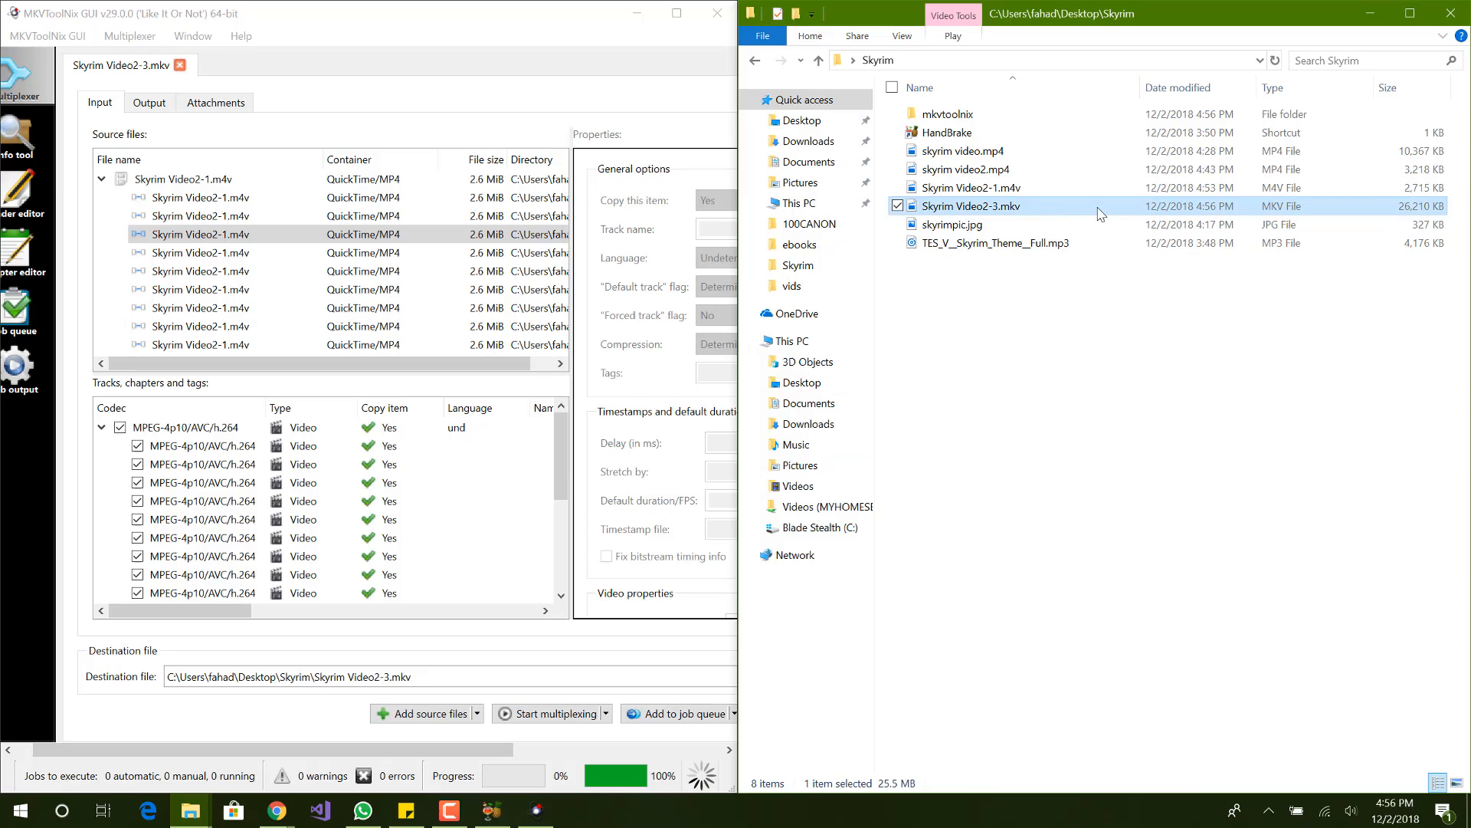
double_click(1007, 207)
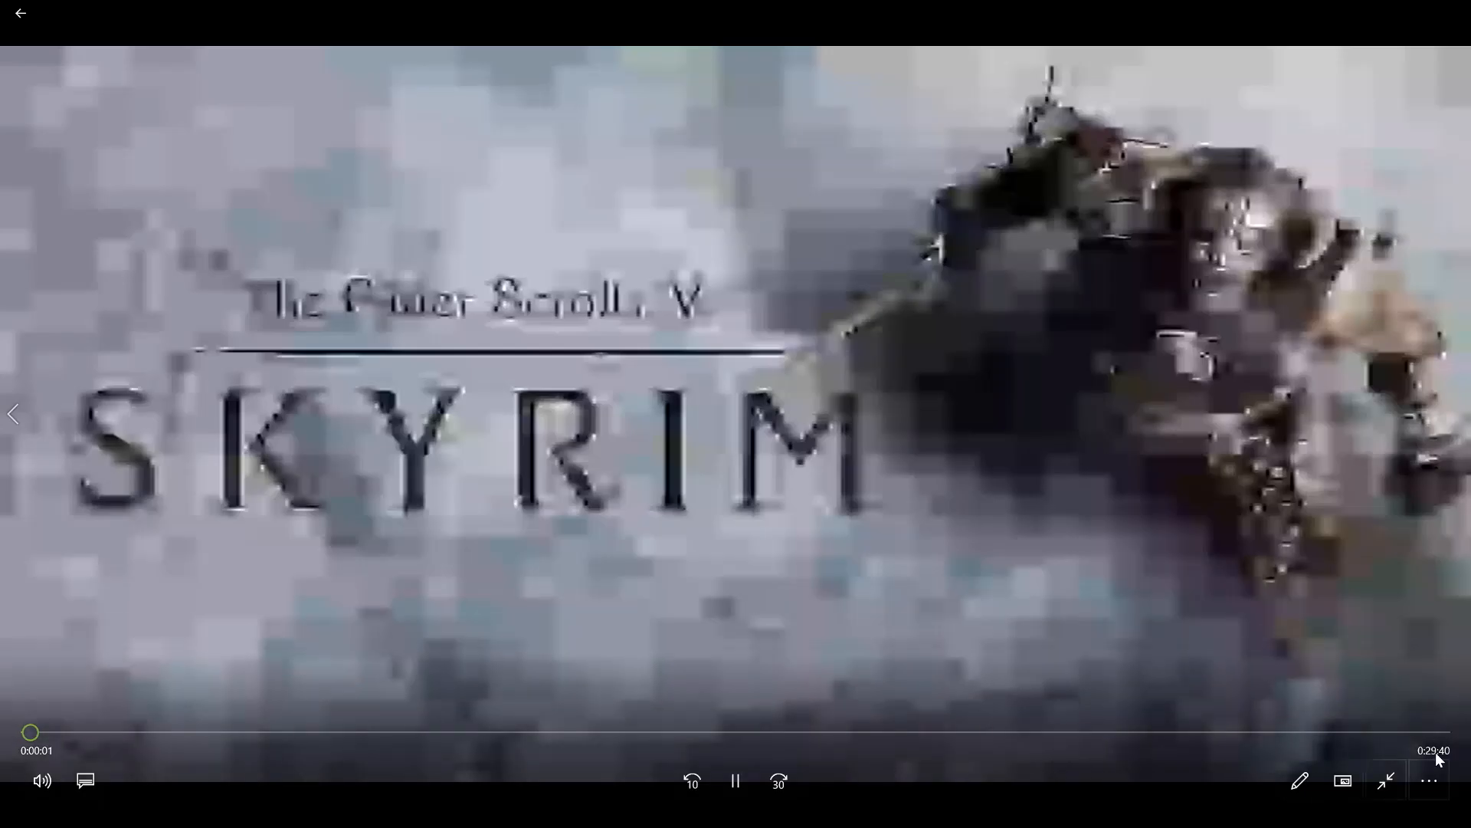
click(1347, 732)
click(1318, 631)
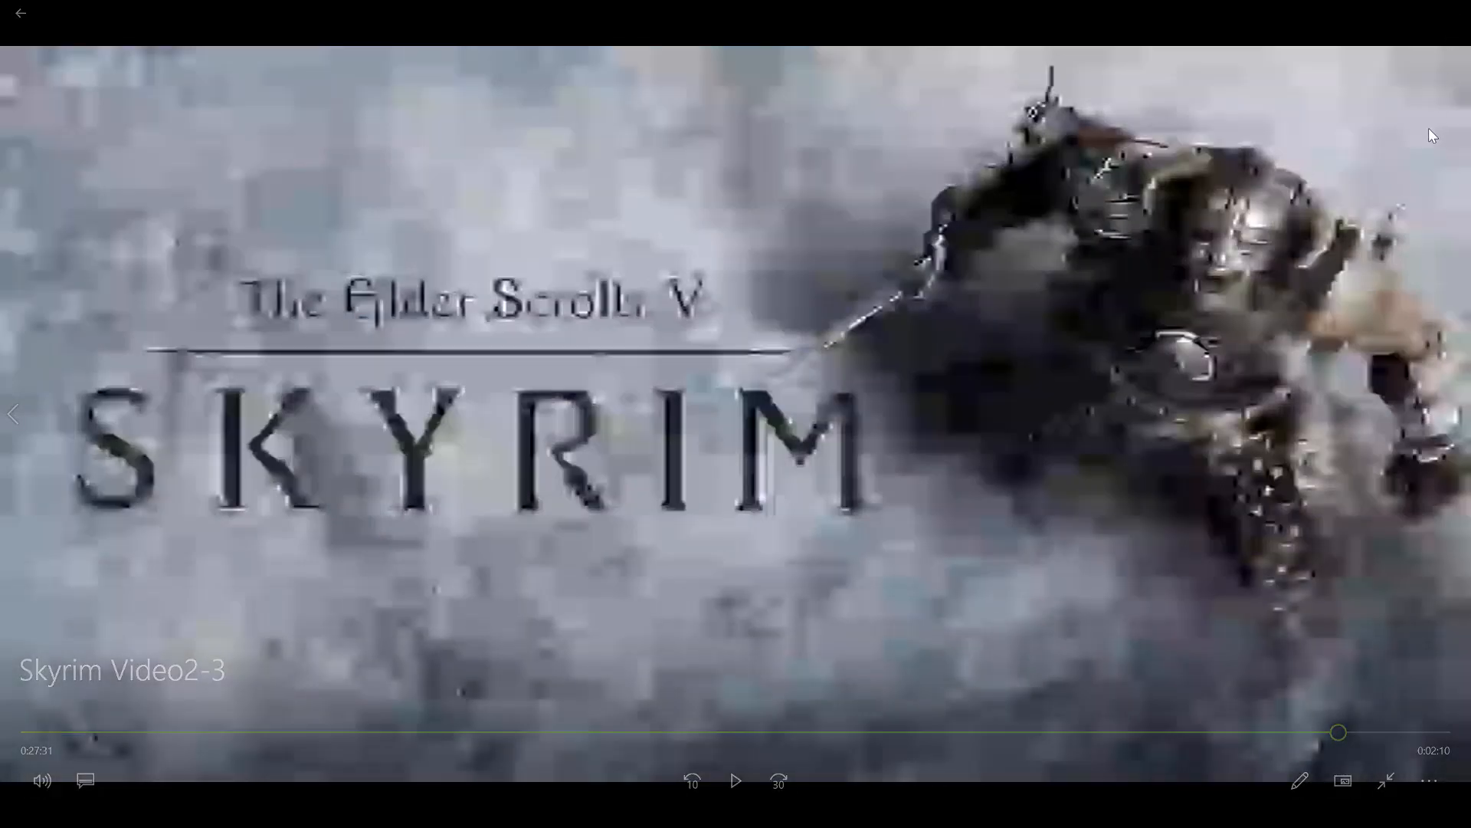
double_click(1429, 127)
click(1446, 17)
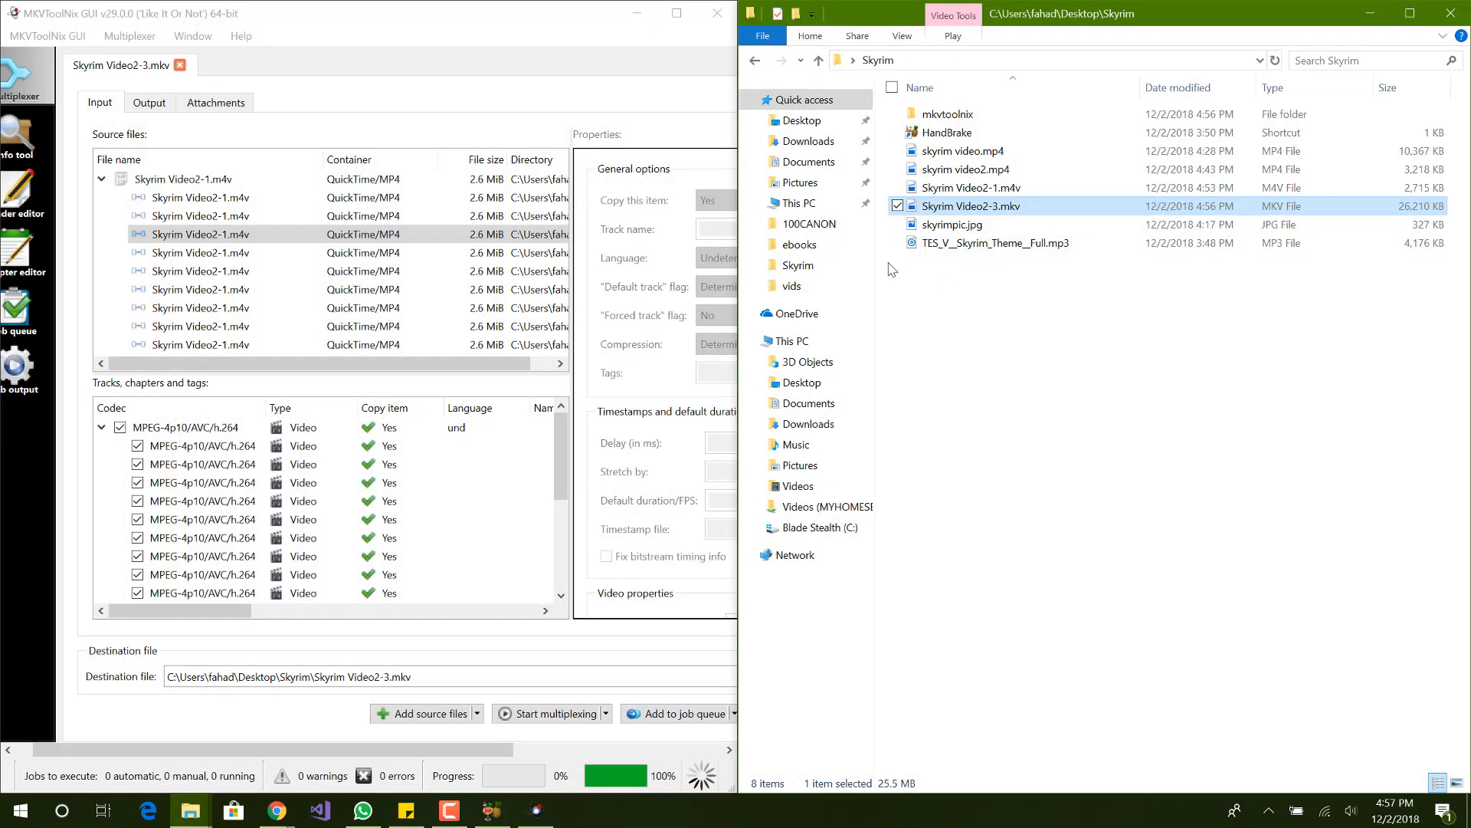
Step: Append ten copies of Skyrim Video2-3.mkv to the existing source file in the multiplexer
drag(965, 217, 452, 274)
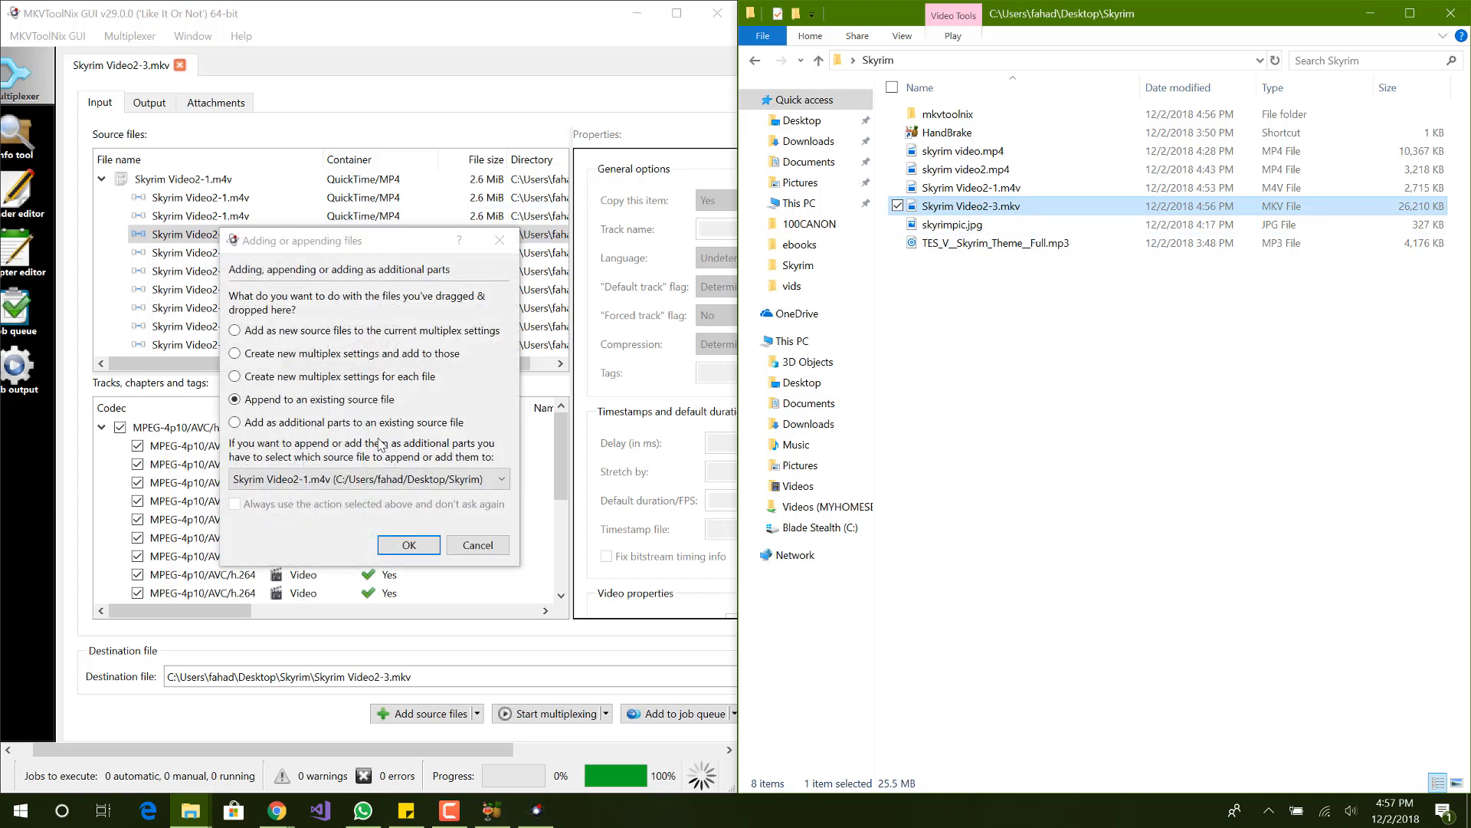
click(407, 544)
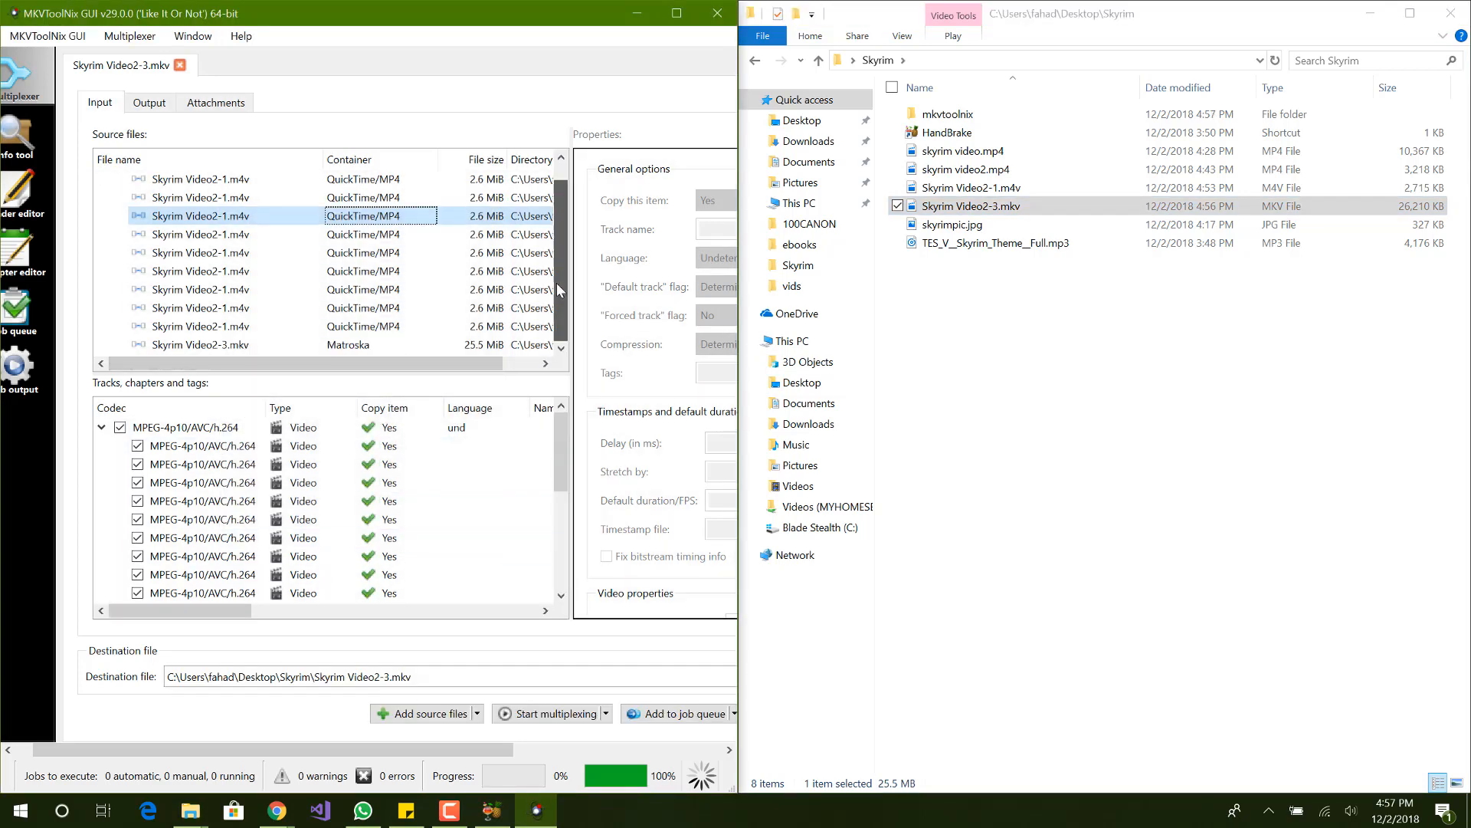
click(402, 347)
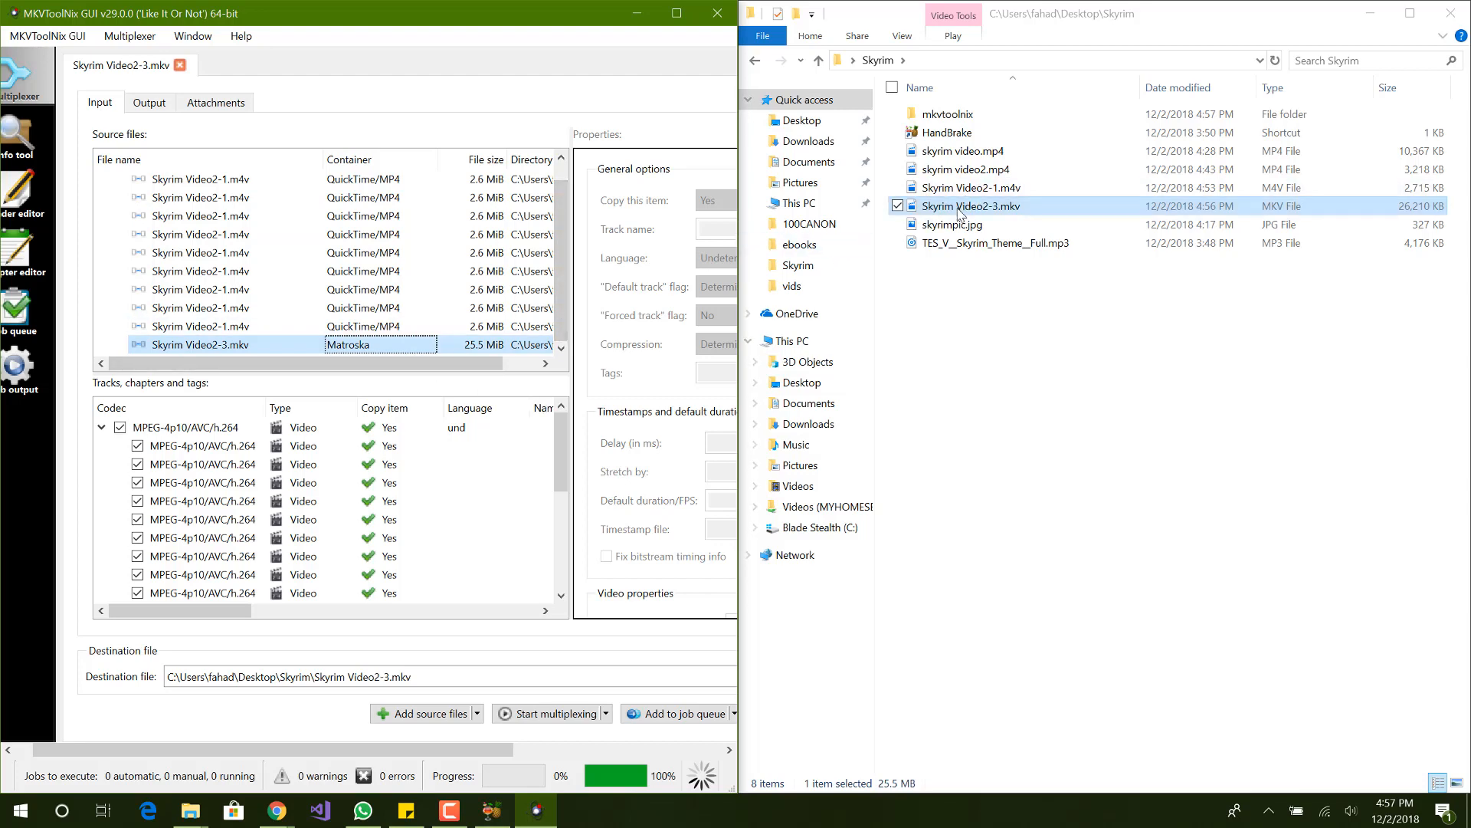
drag(958, 210, 467, 322)
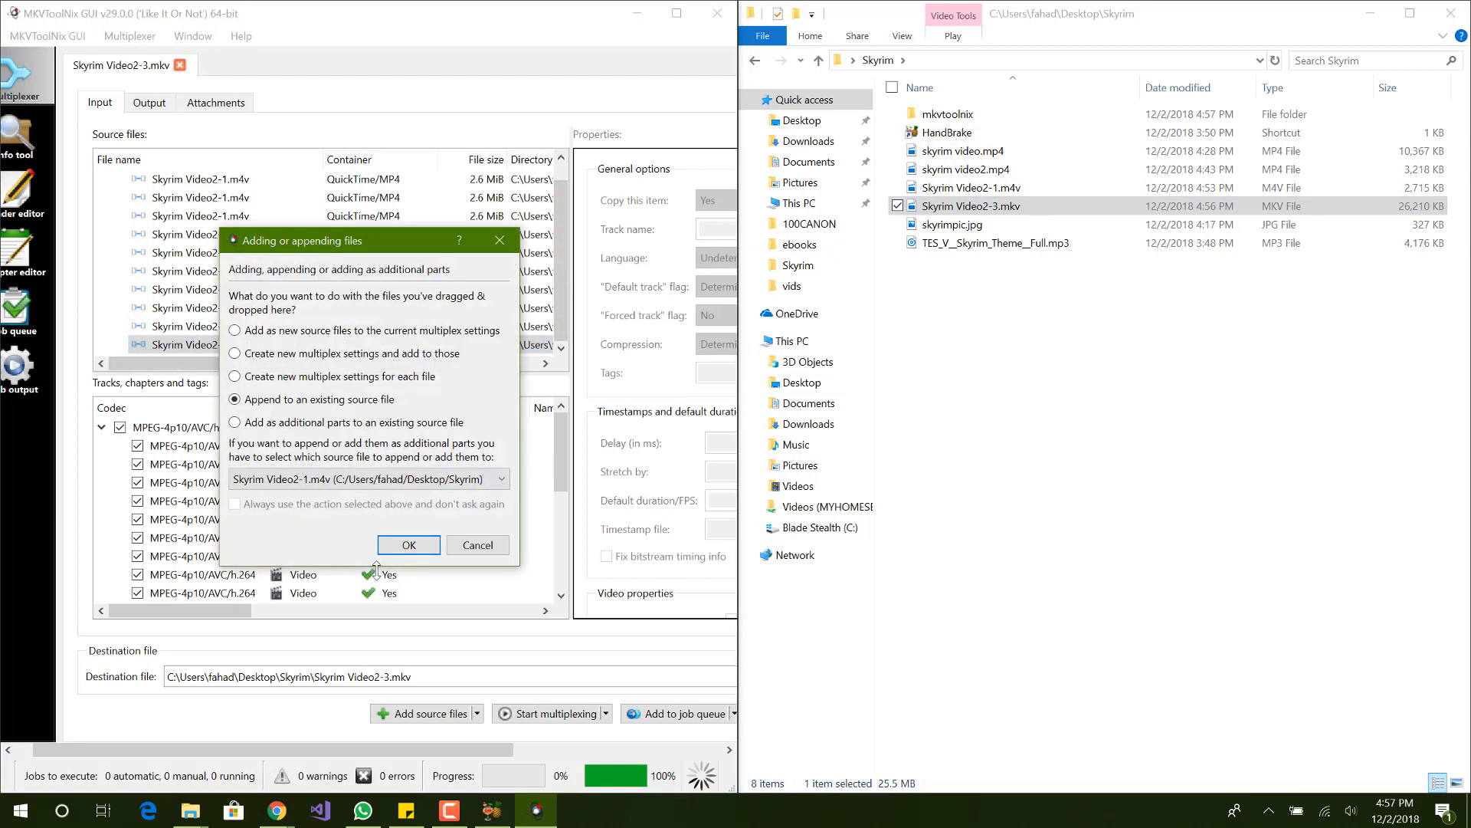
click(452, 547)
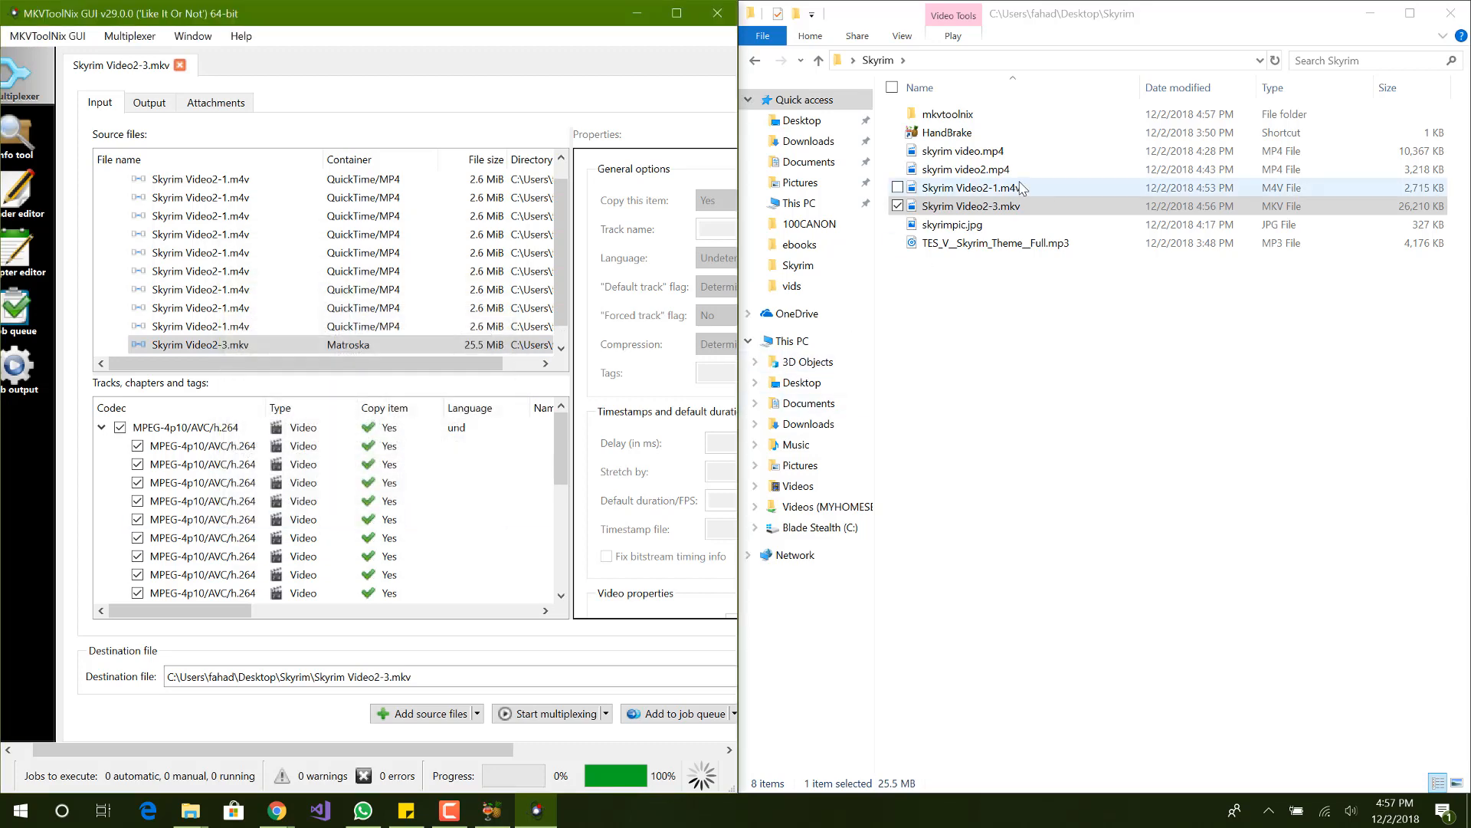
drag(998, 214, 494, 326)
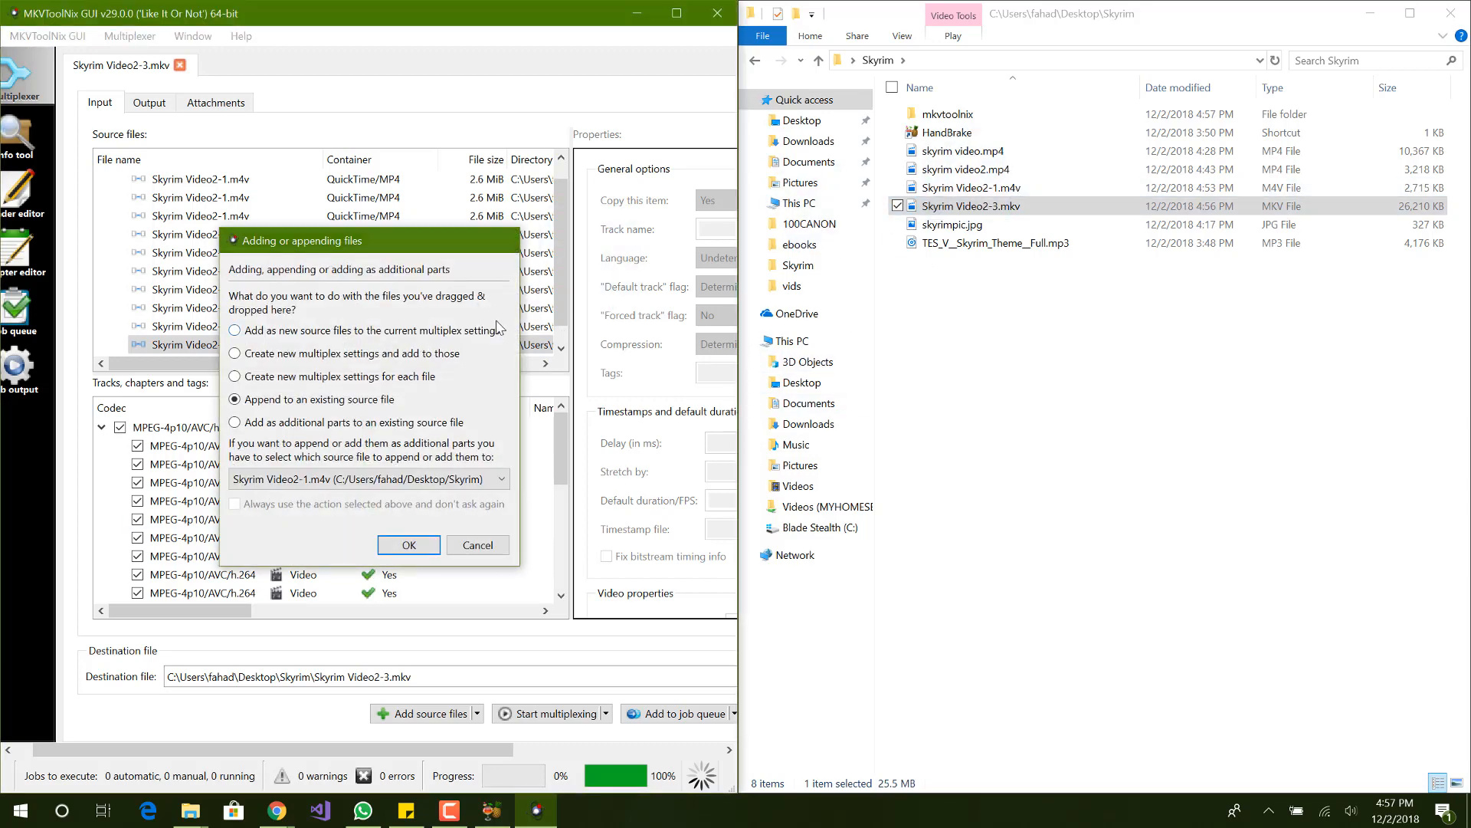
click(460, 546)
drag(988, 207, 512, 284)
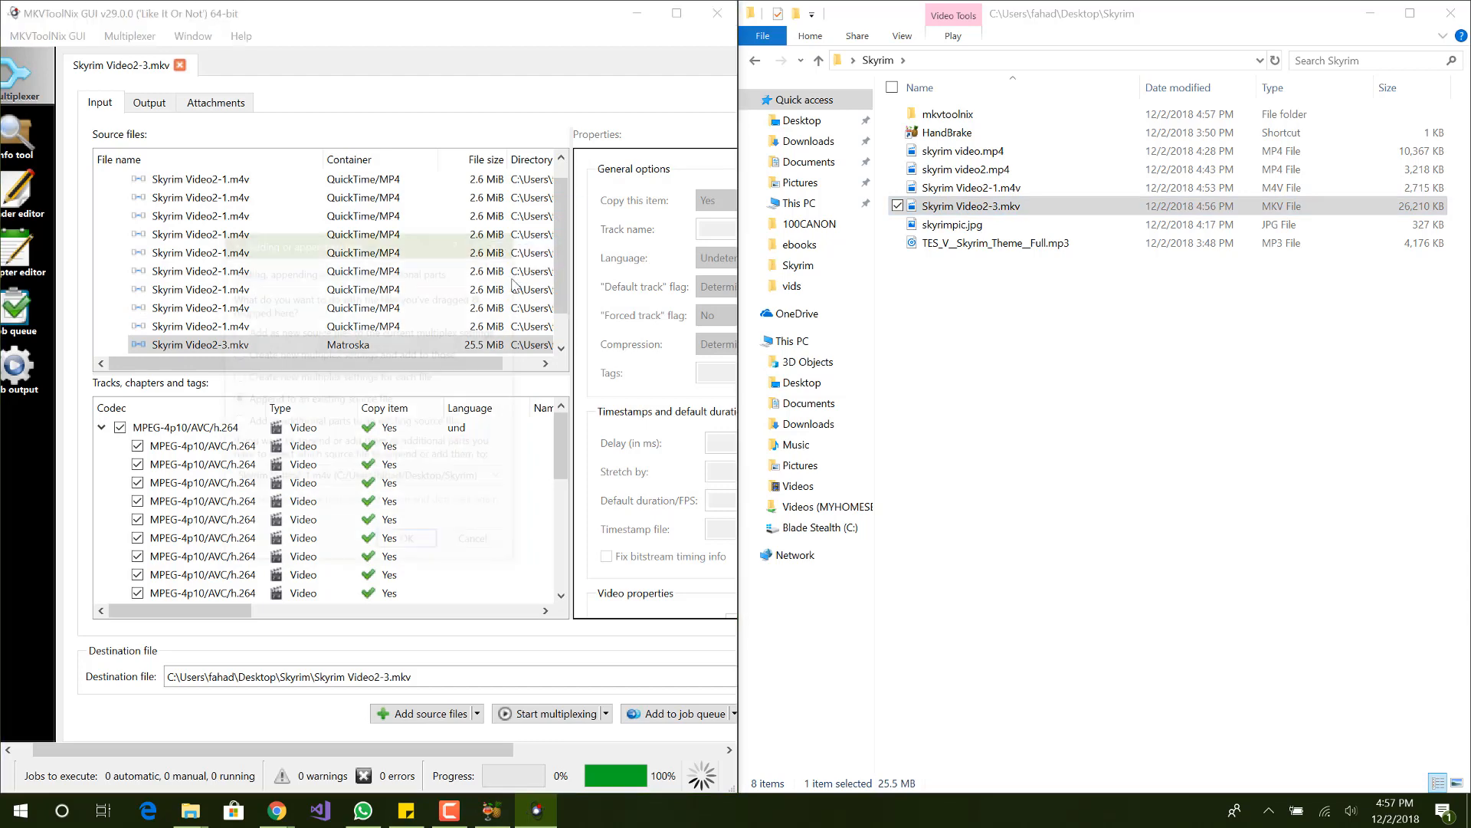
key(Return)
drag(942, 206, 443, 293)
key(Return)
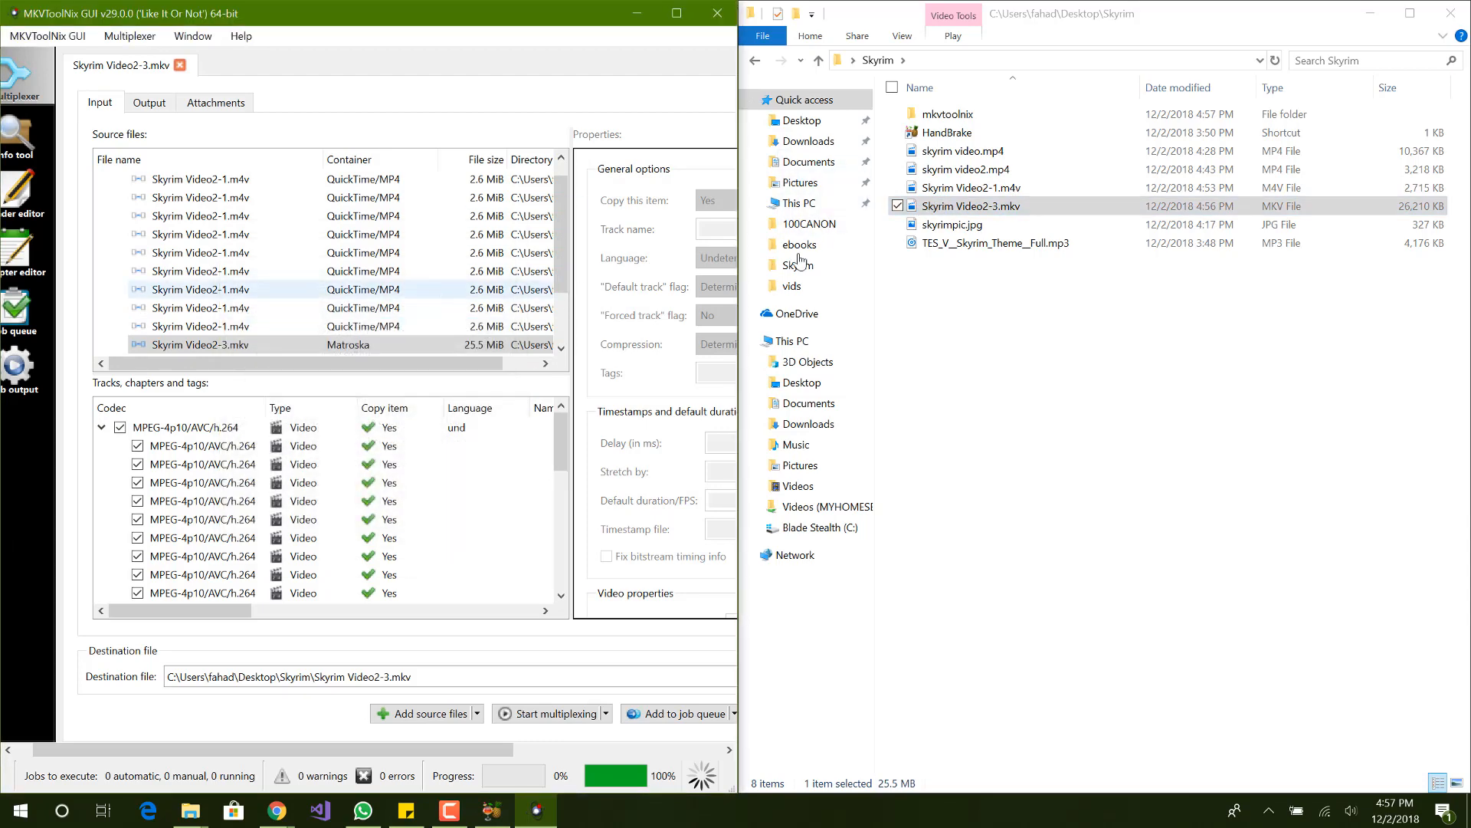
drag(1001, 208, 452, 302)
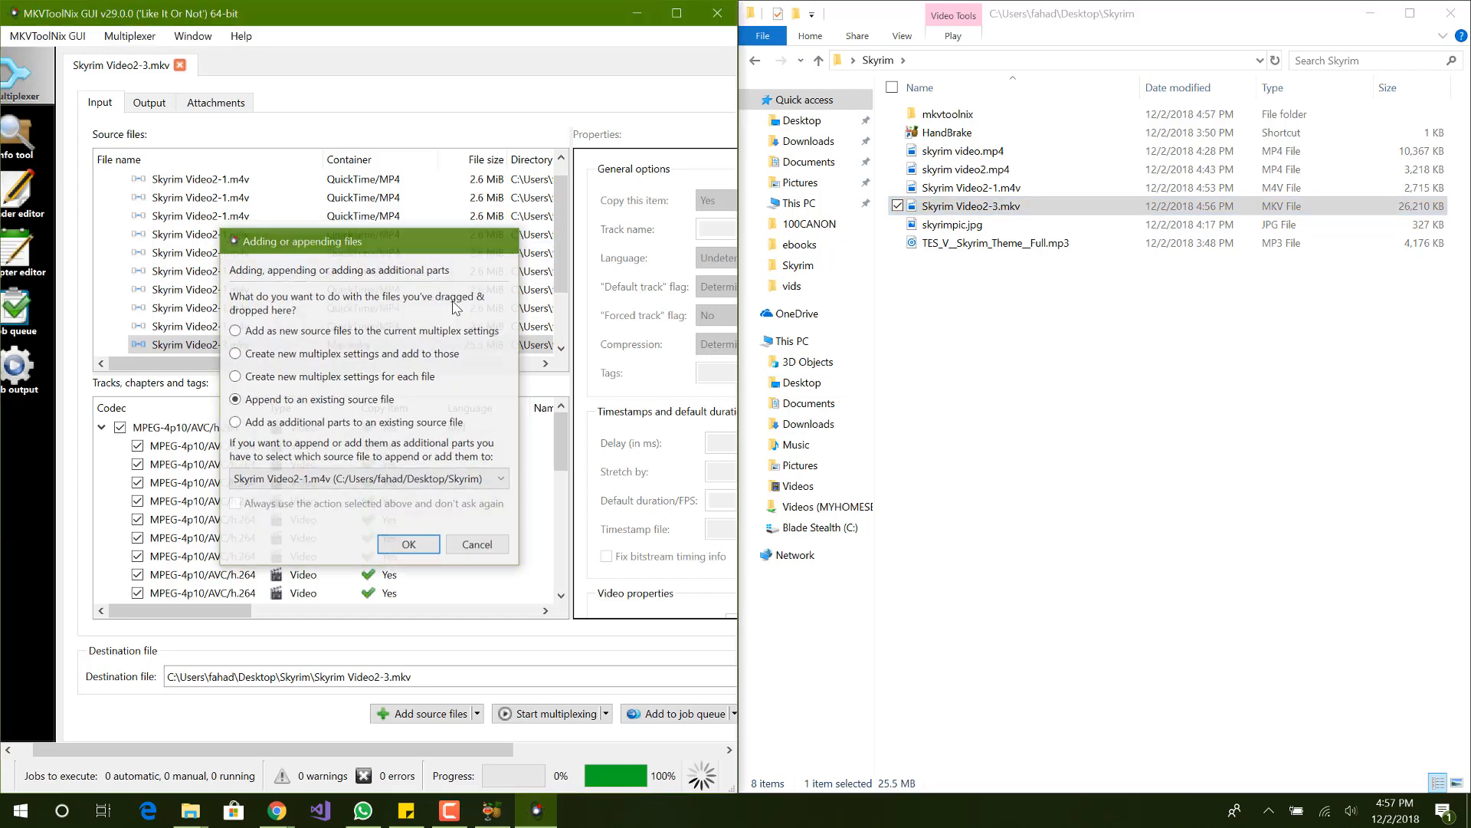
key(Return)
drag(967, 206, 521, 299)
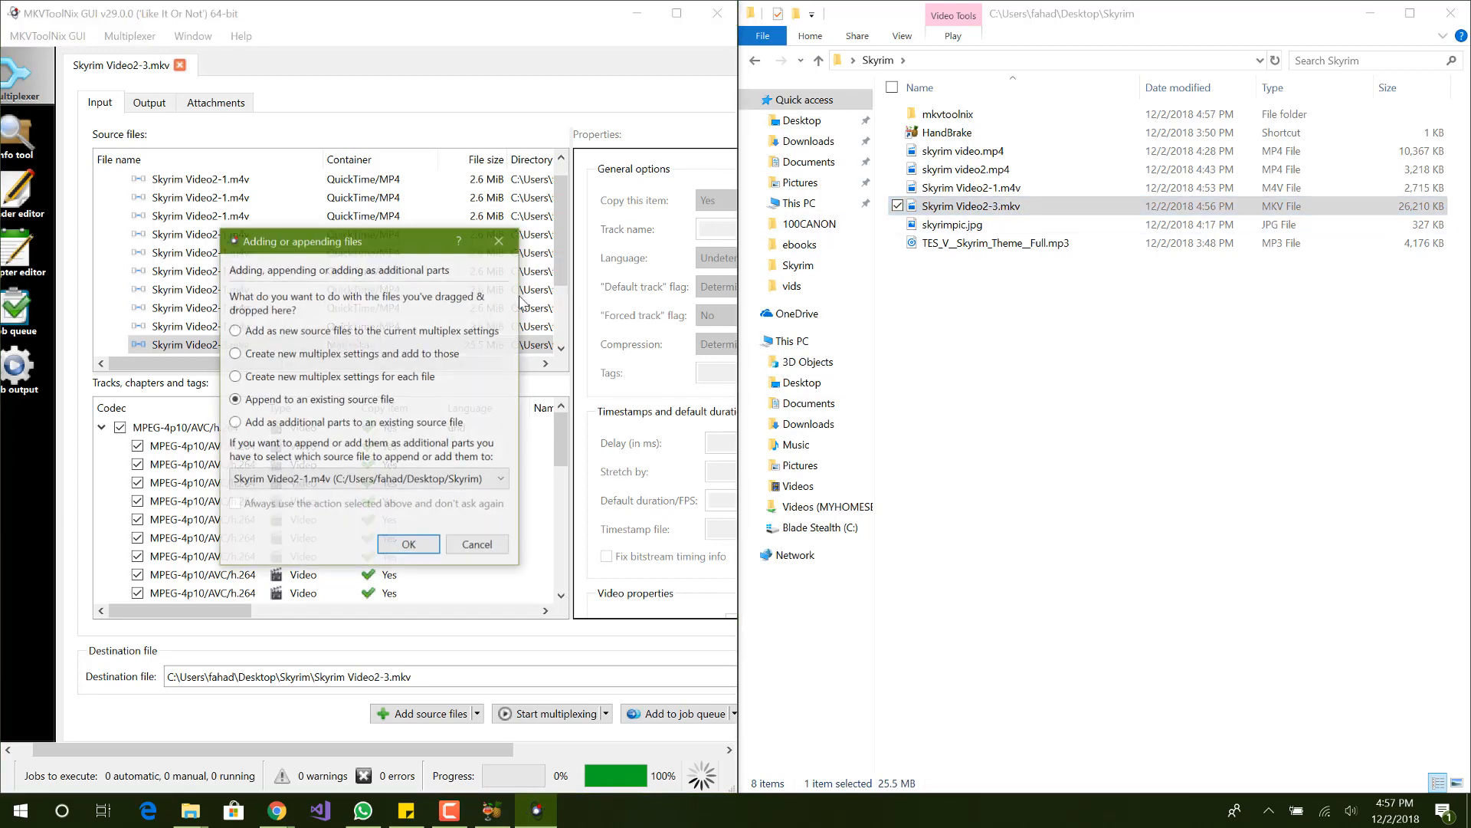
key(Return)
drag(967, 206, 374, 302)
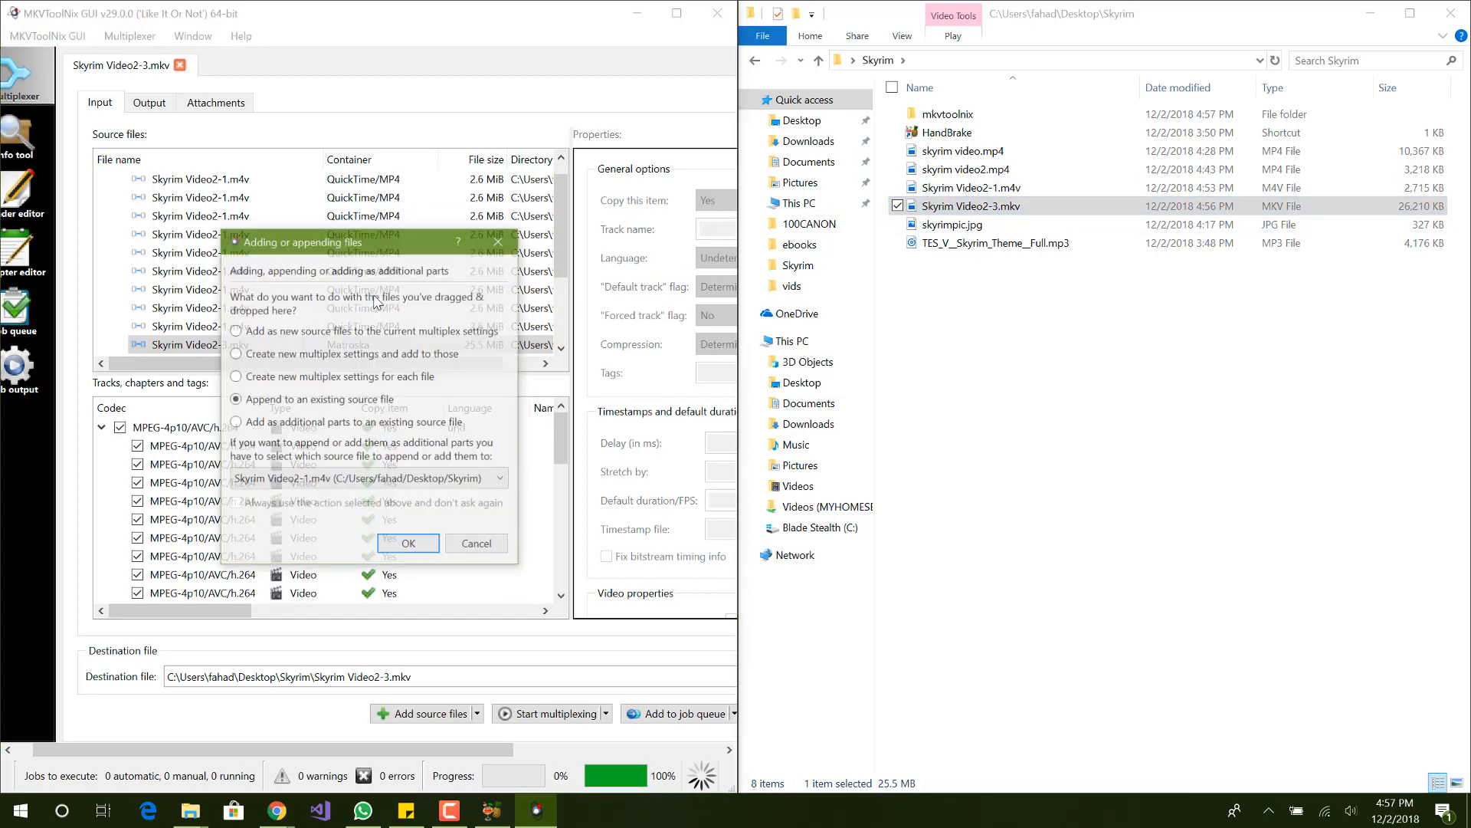
key(Return)
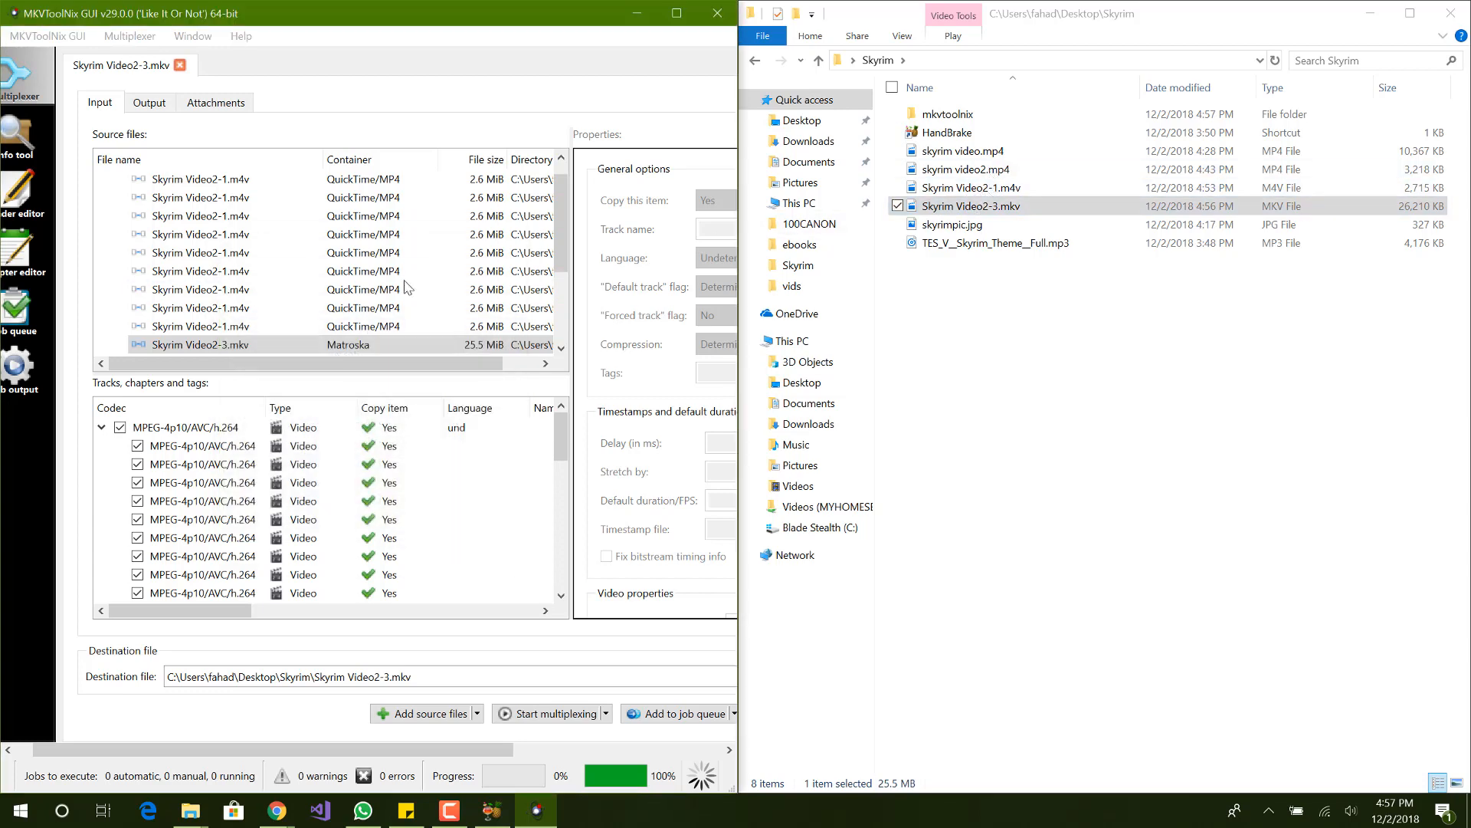
drag(972, 206, 397, 286)
key(Return)
drag(936, 206, 448, 289)
key(Return)
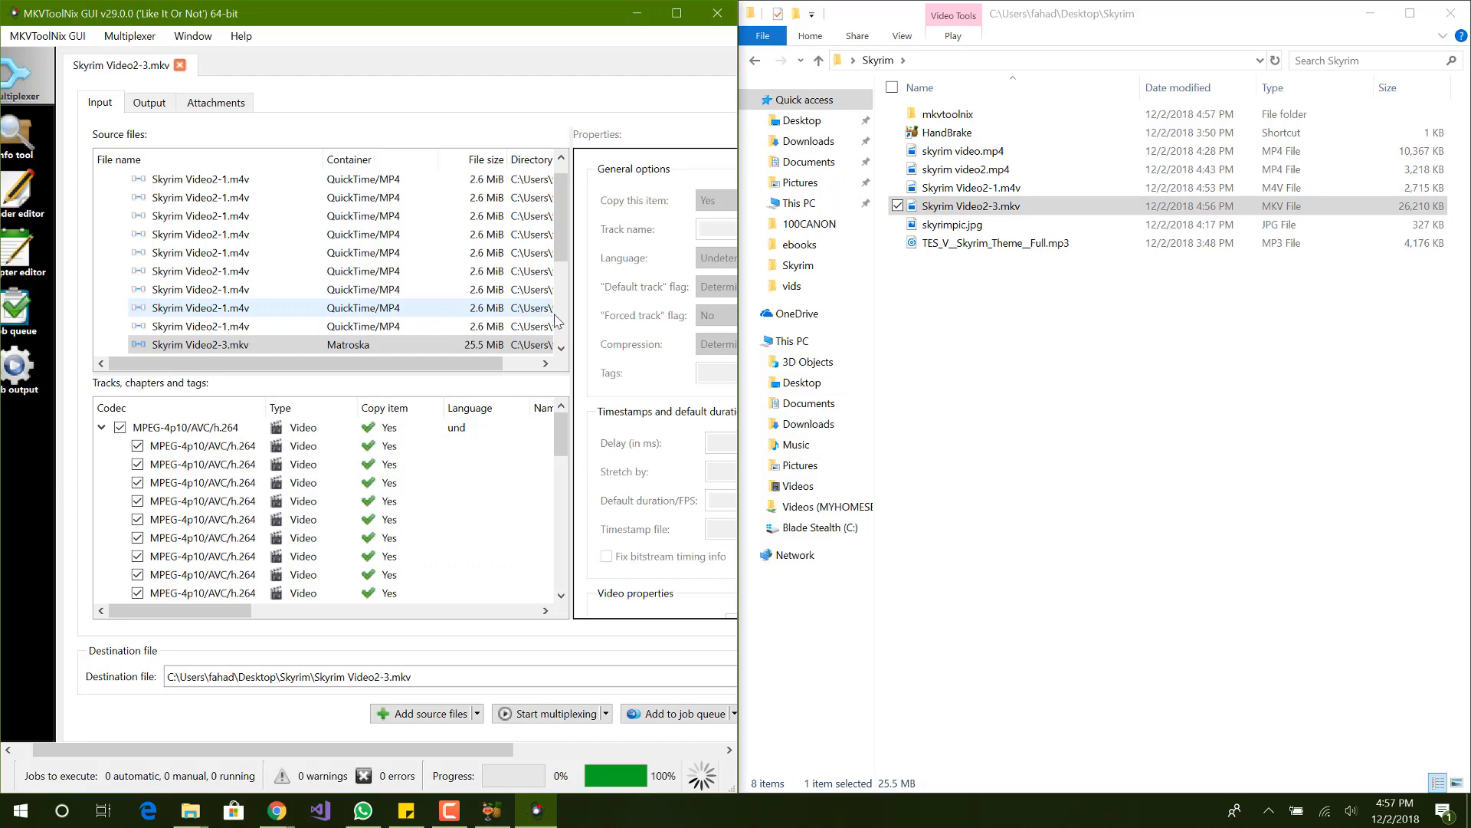
Step: Decline overwriting Skyrim Video2-3.mkv, name the destination file Skyrim Video2-4.mkv, and start multiplexing
click(568, 714)
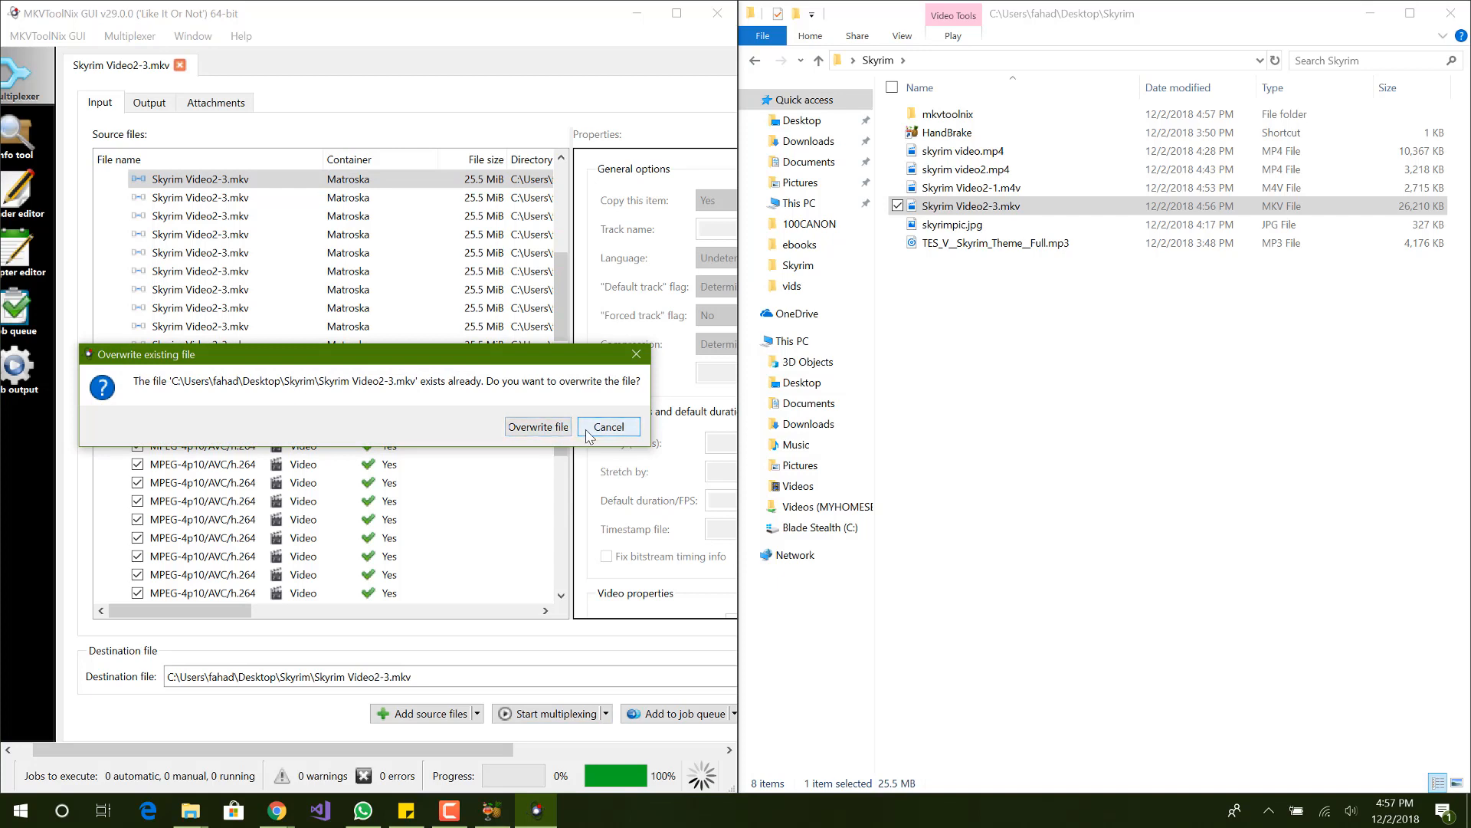
click(586, 430)
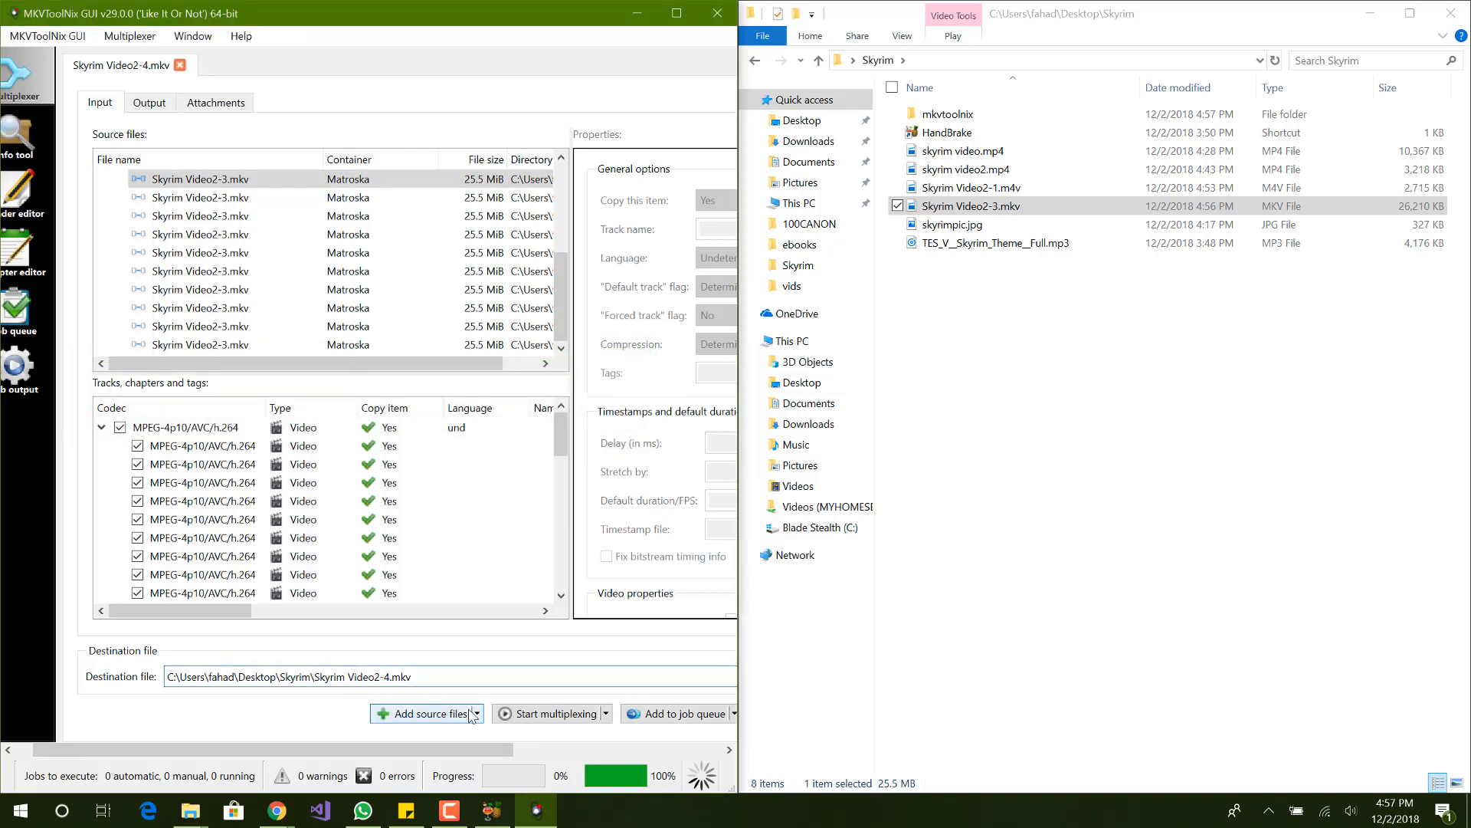
click(541, 715)
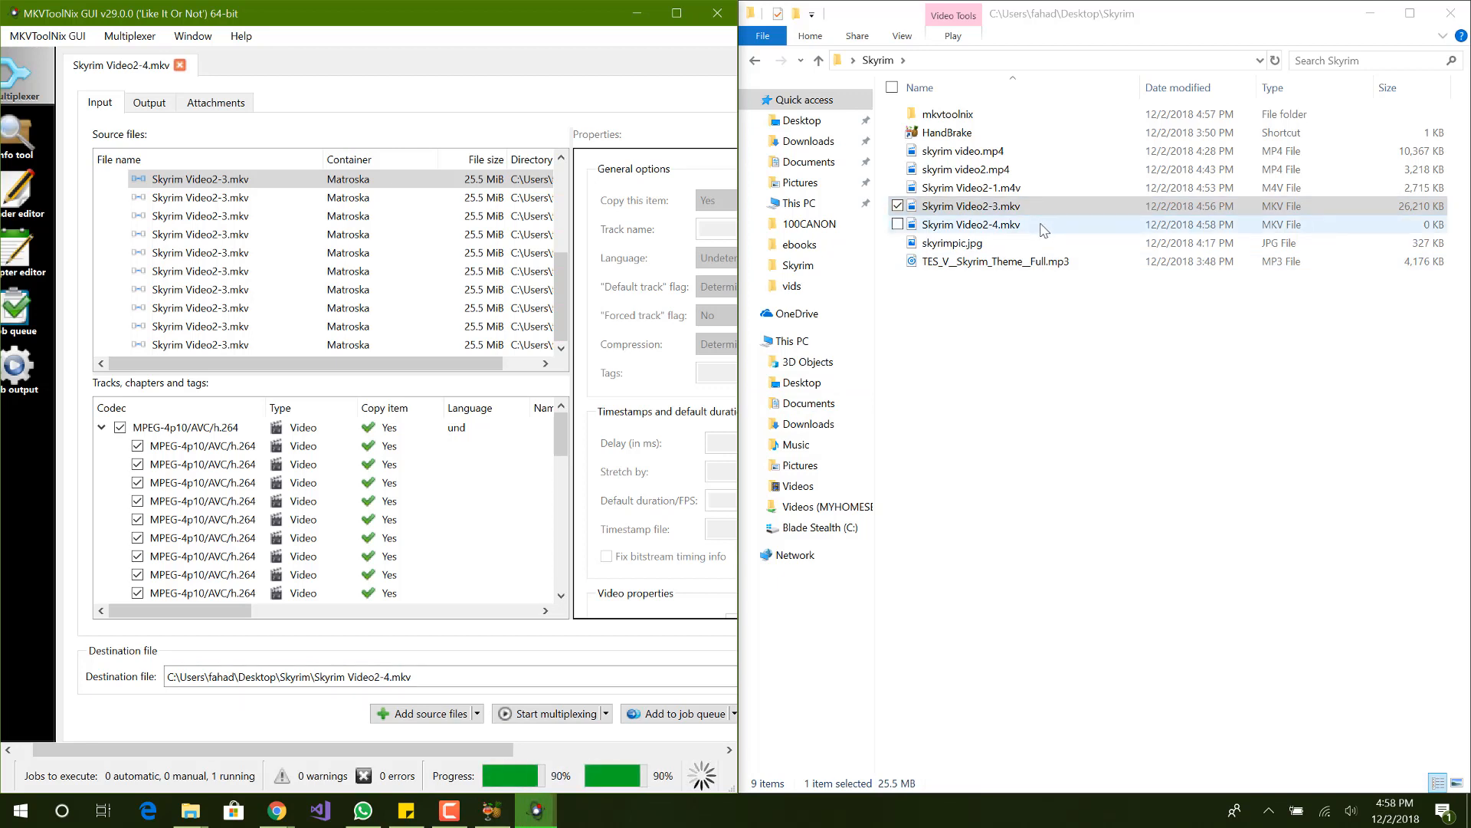
Step: Play Skyrim Video2-4.mkv from the Skyrim folder, check its total length, and close the player
click(1123, 225)
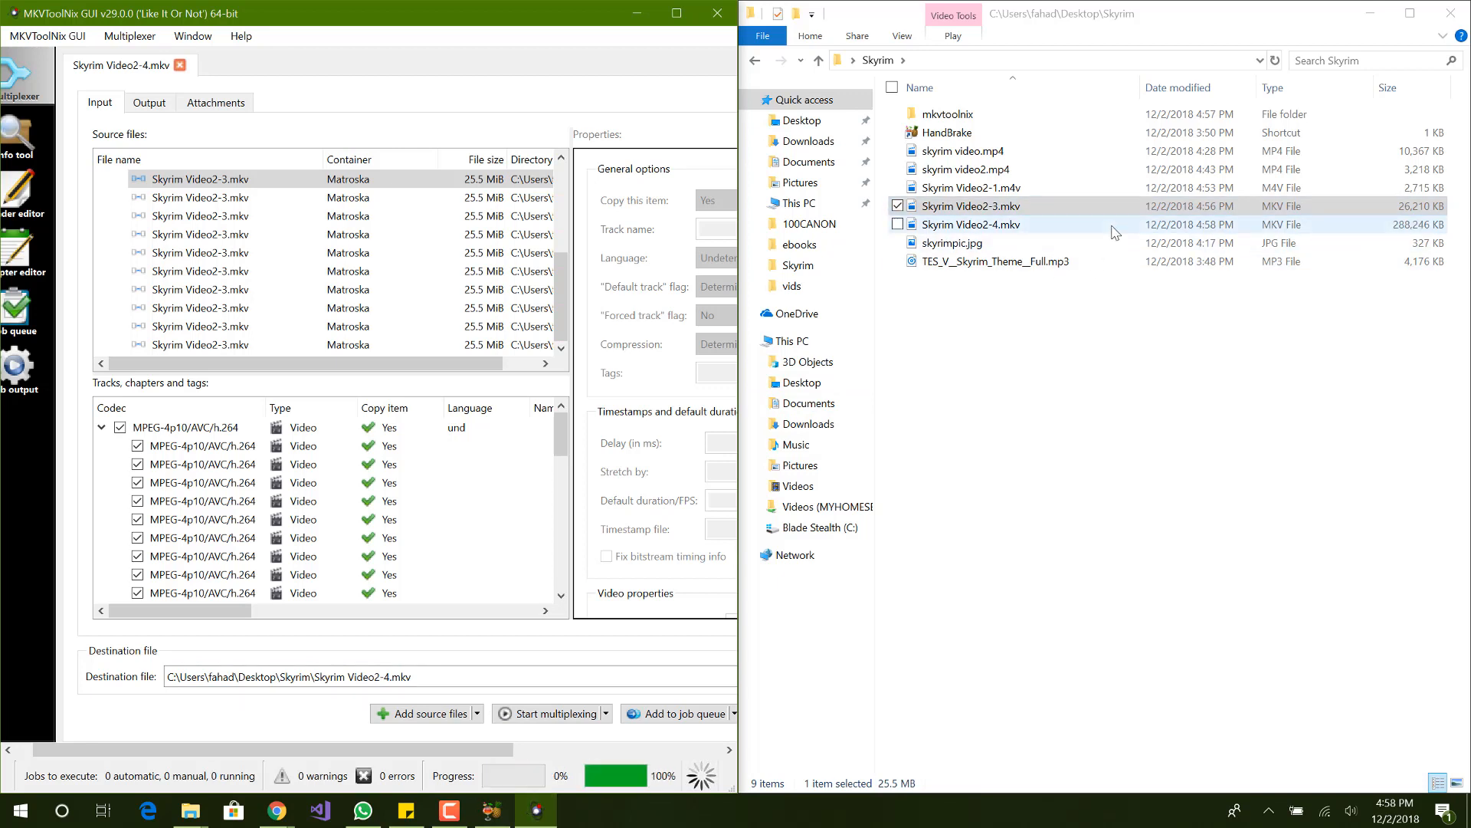
double_click(1018, 225)
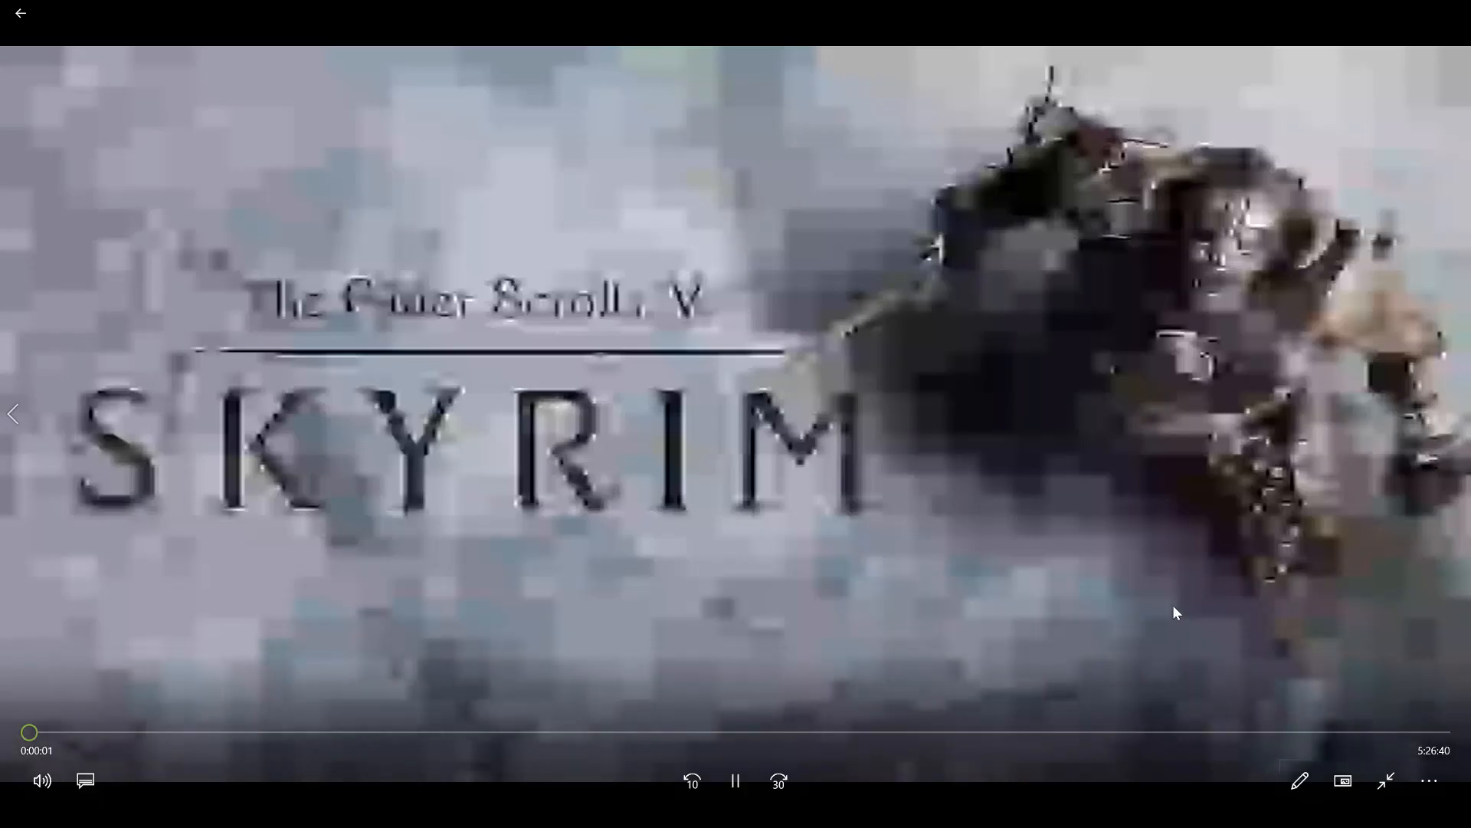
click(1154, 567)
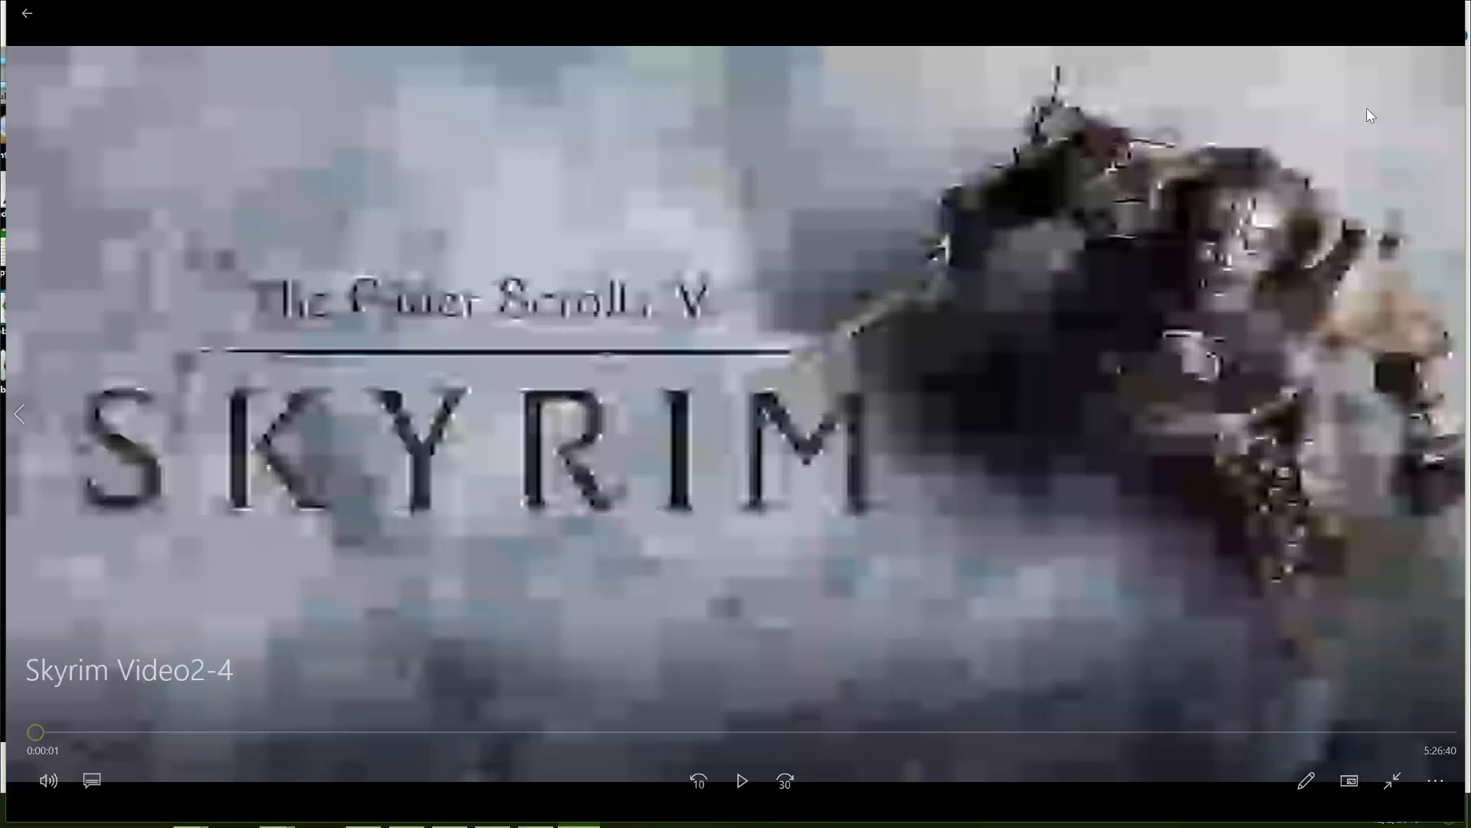
double_click(1367, 107)
click(1451, 12)
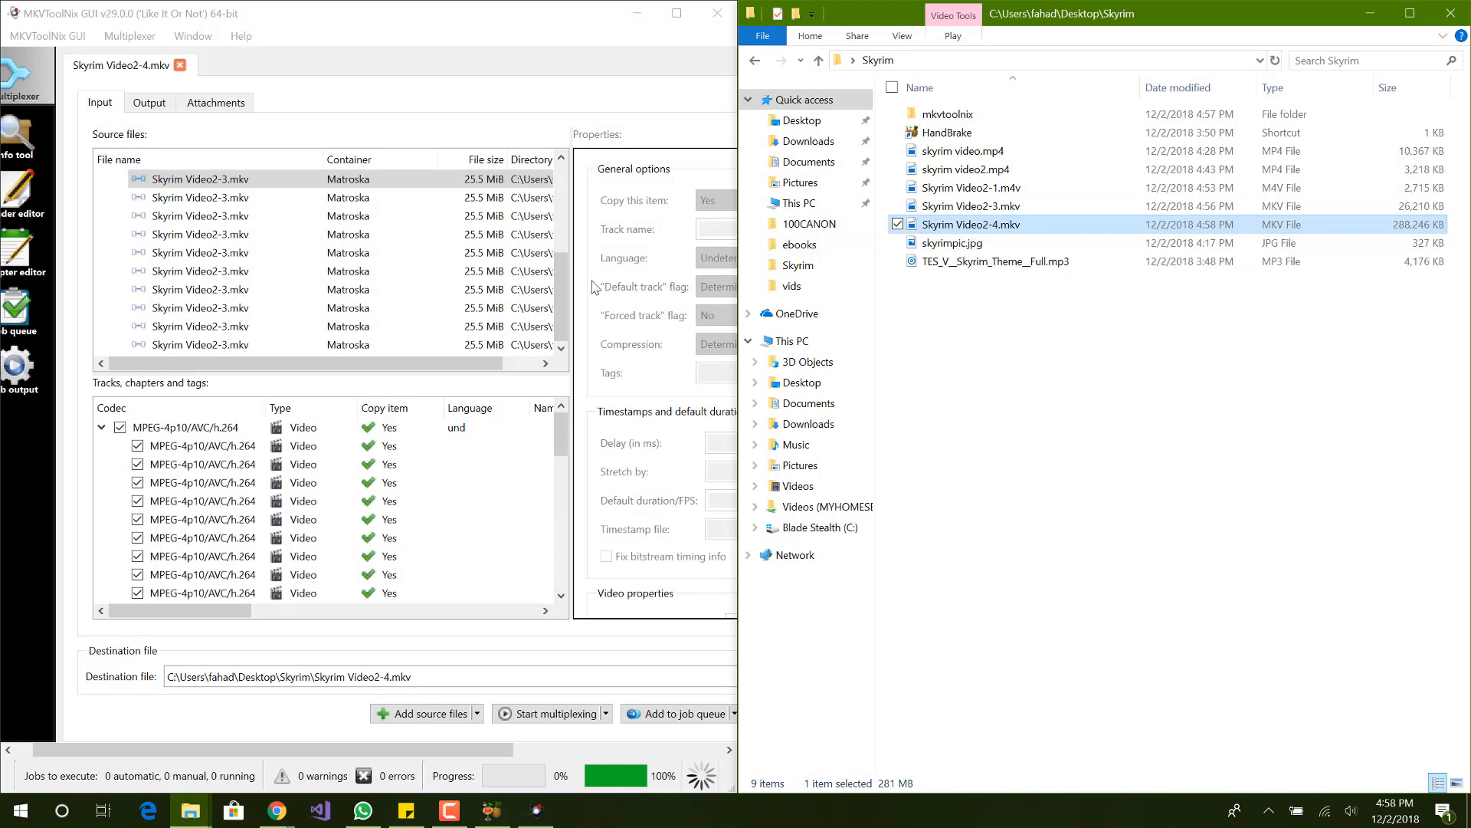
Step: Review the source file list and append Skyrim Video2-4.mkv to the existing source file
drag(564, 297, 559, 209)
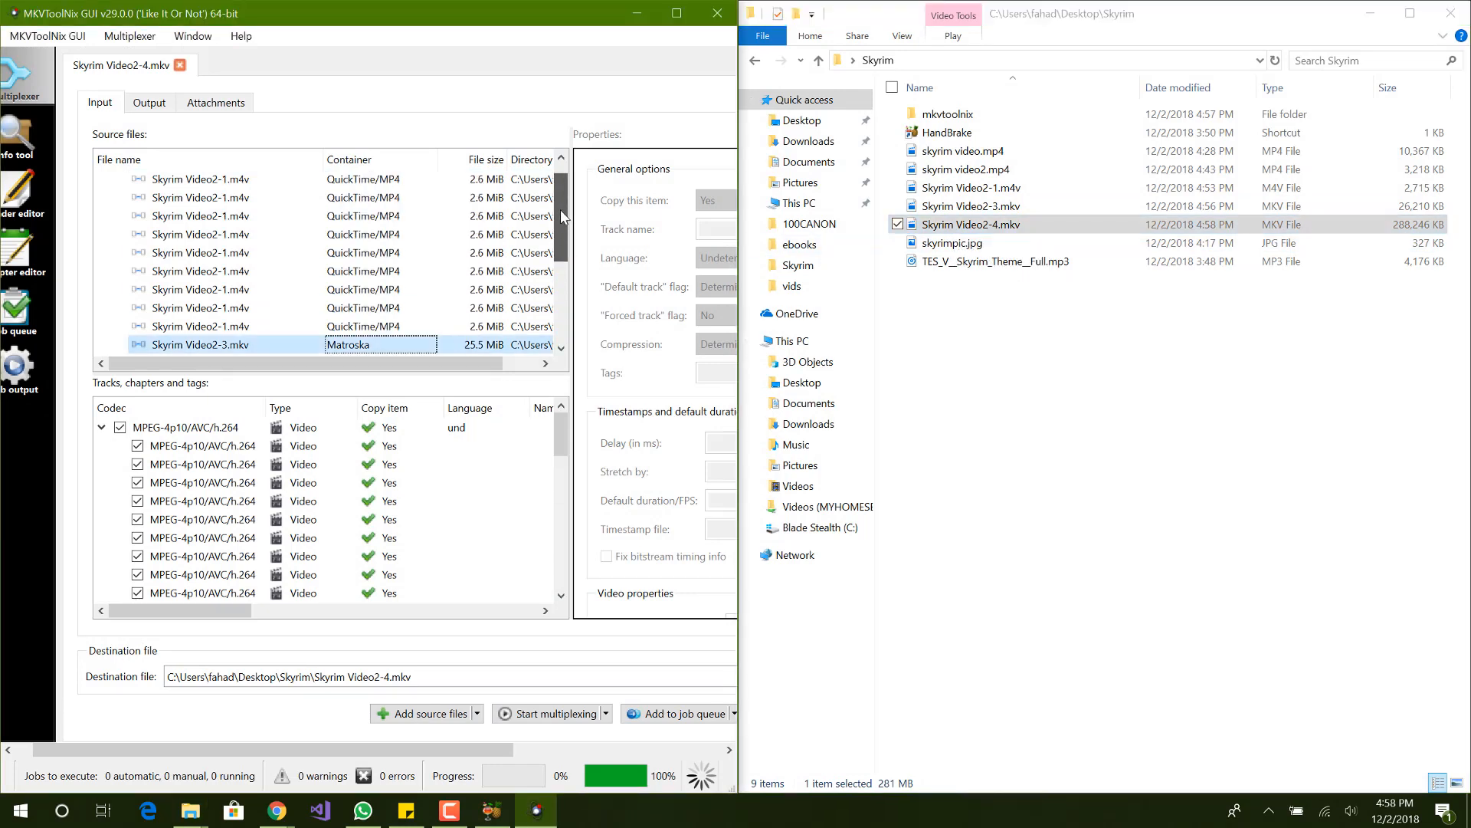
click(471, 218)
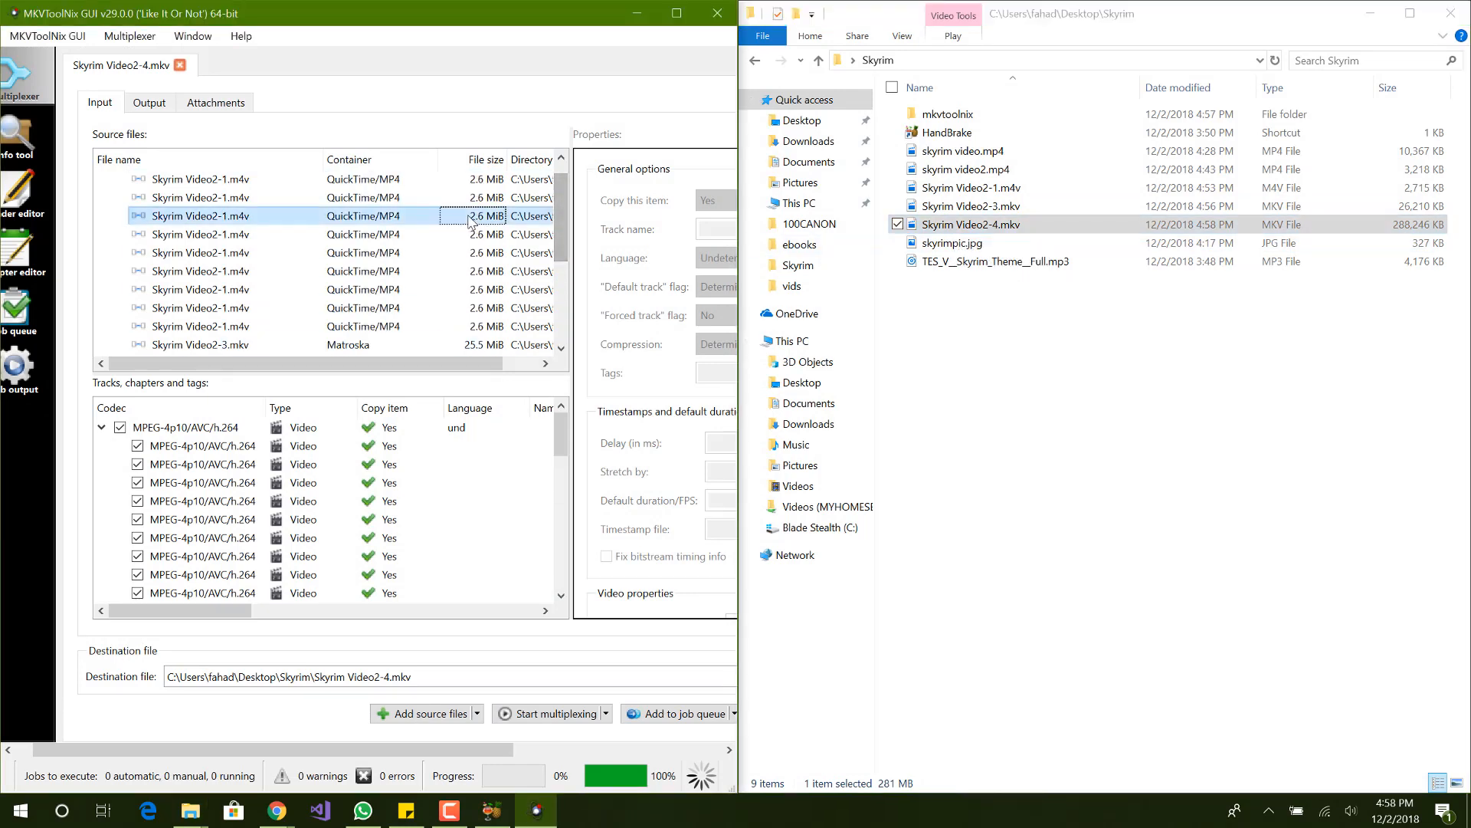
ctrl+click(293, 230)
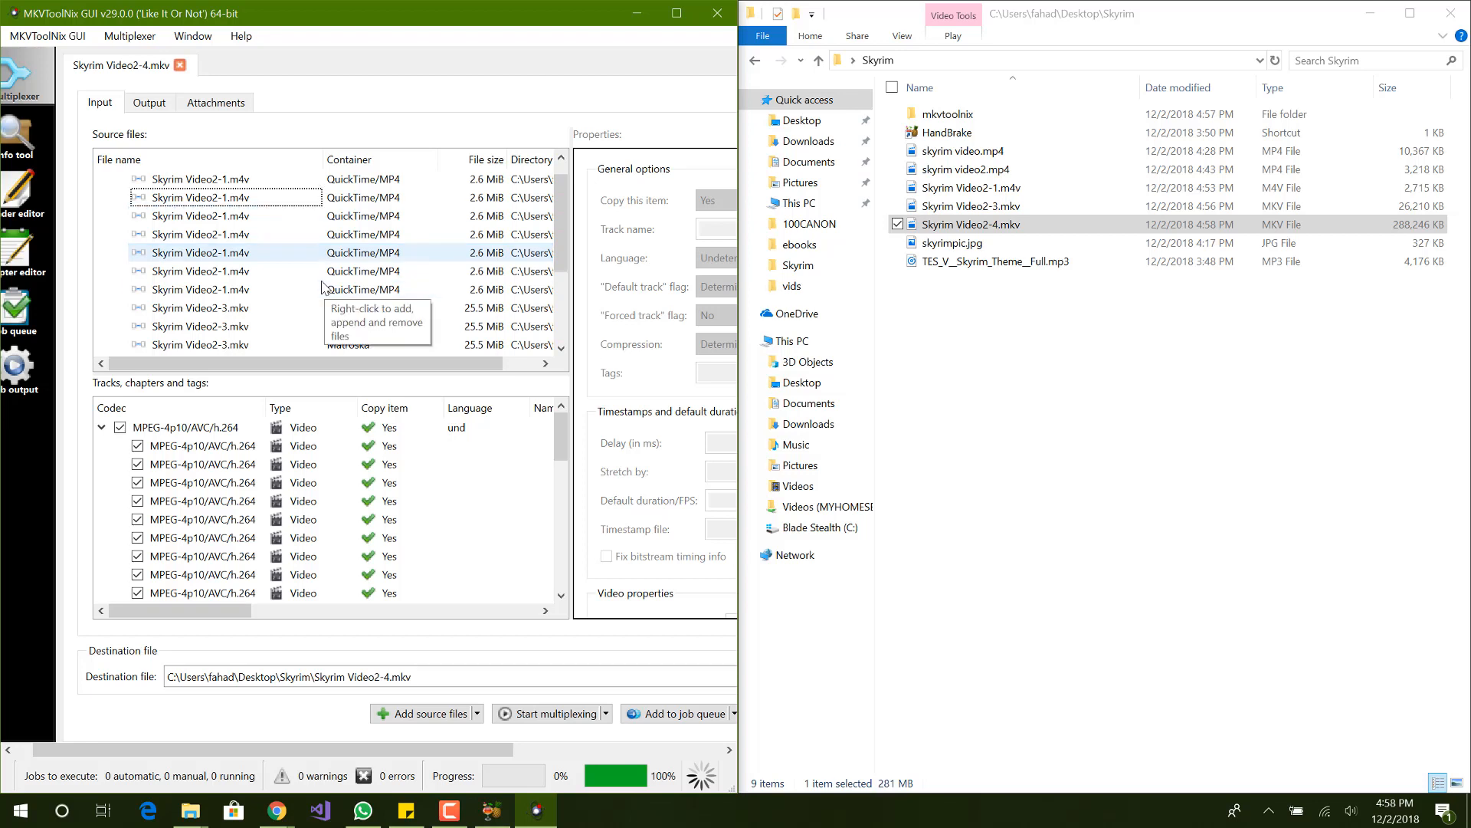
scroll(325, 291, down, 4)
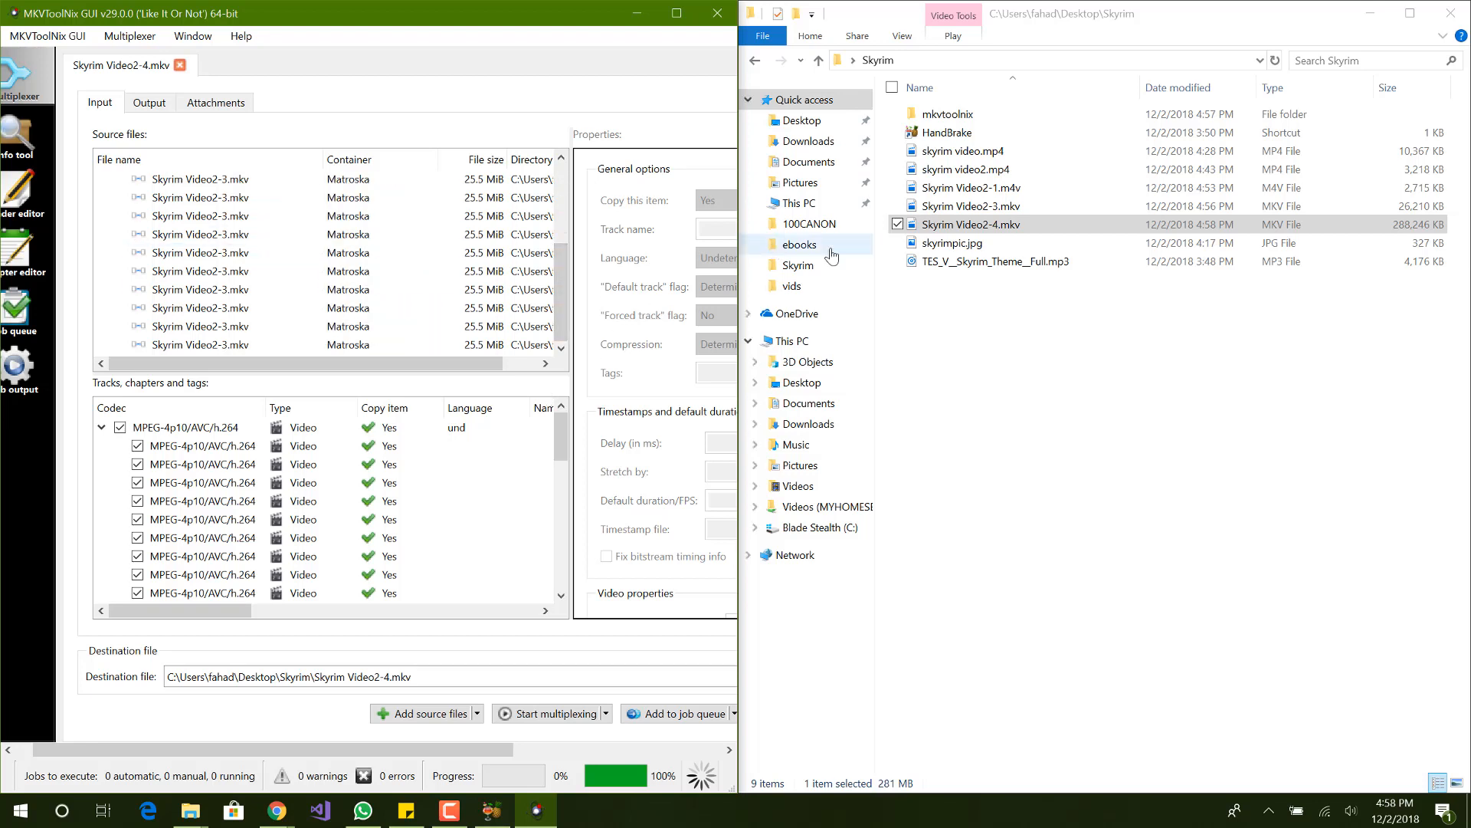
click(985, 229)
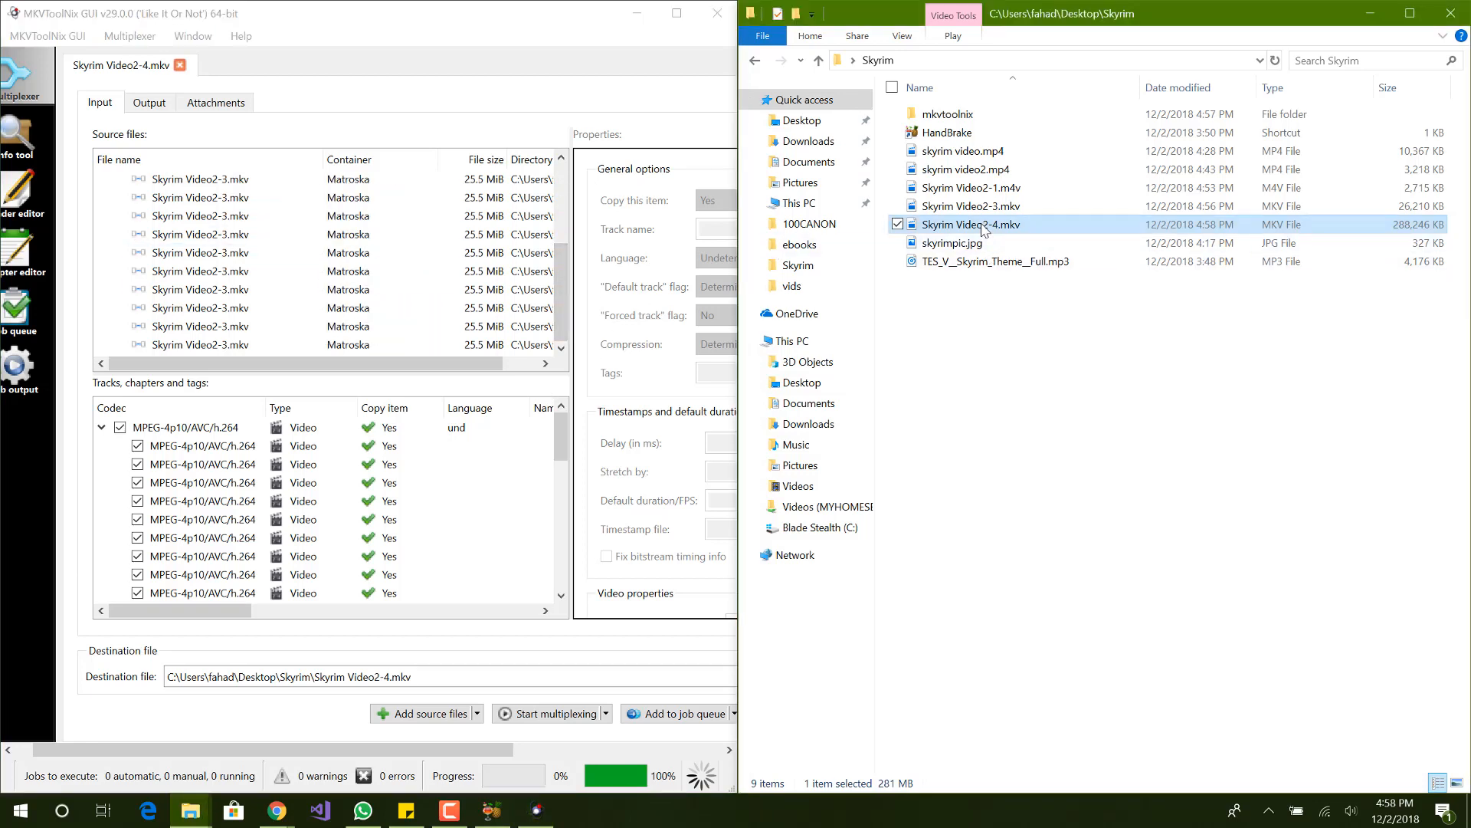
key(Down)
drag(972, 230, 429, 300)
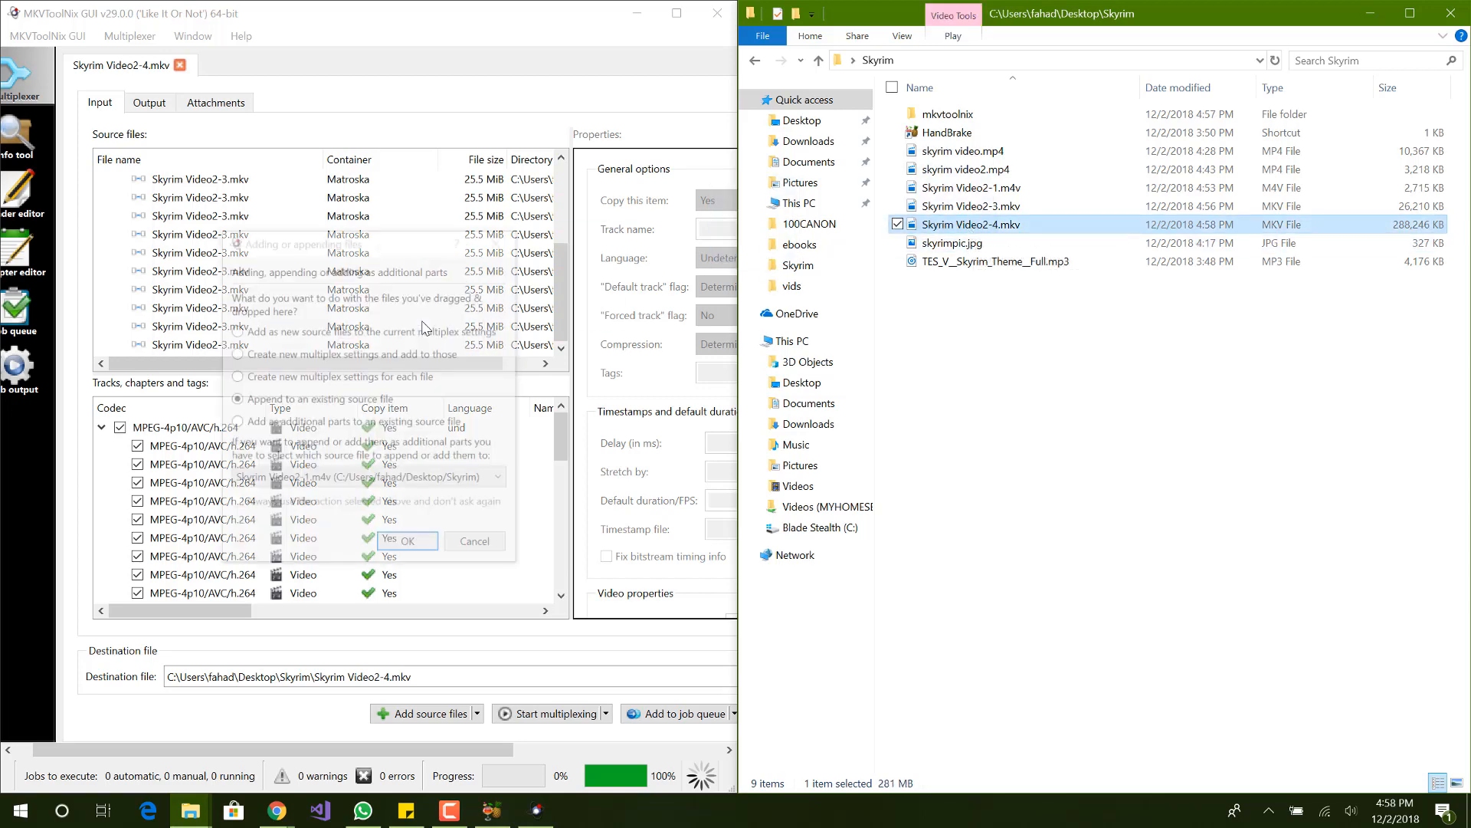
click(408, 545)
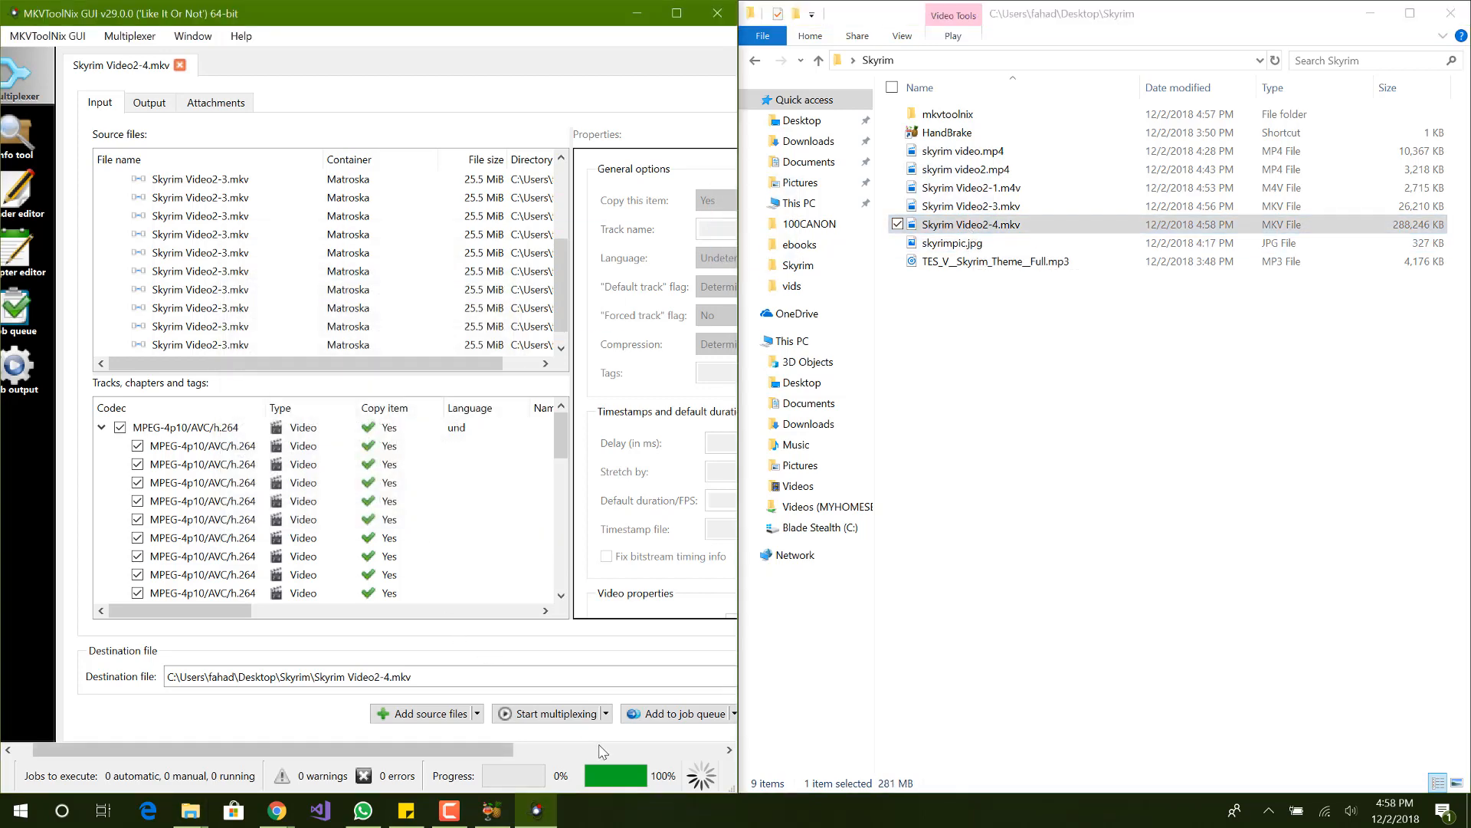
Step: Try to multiplex over the existing Skyrim Video2-4.mkv, and check that file in the Skyrim folder's details view
click(540, 716)
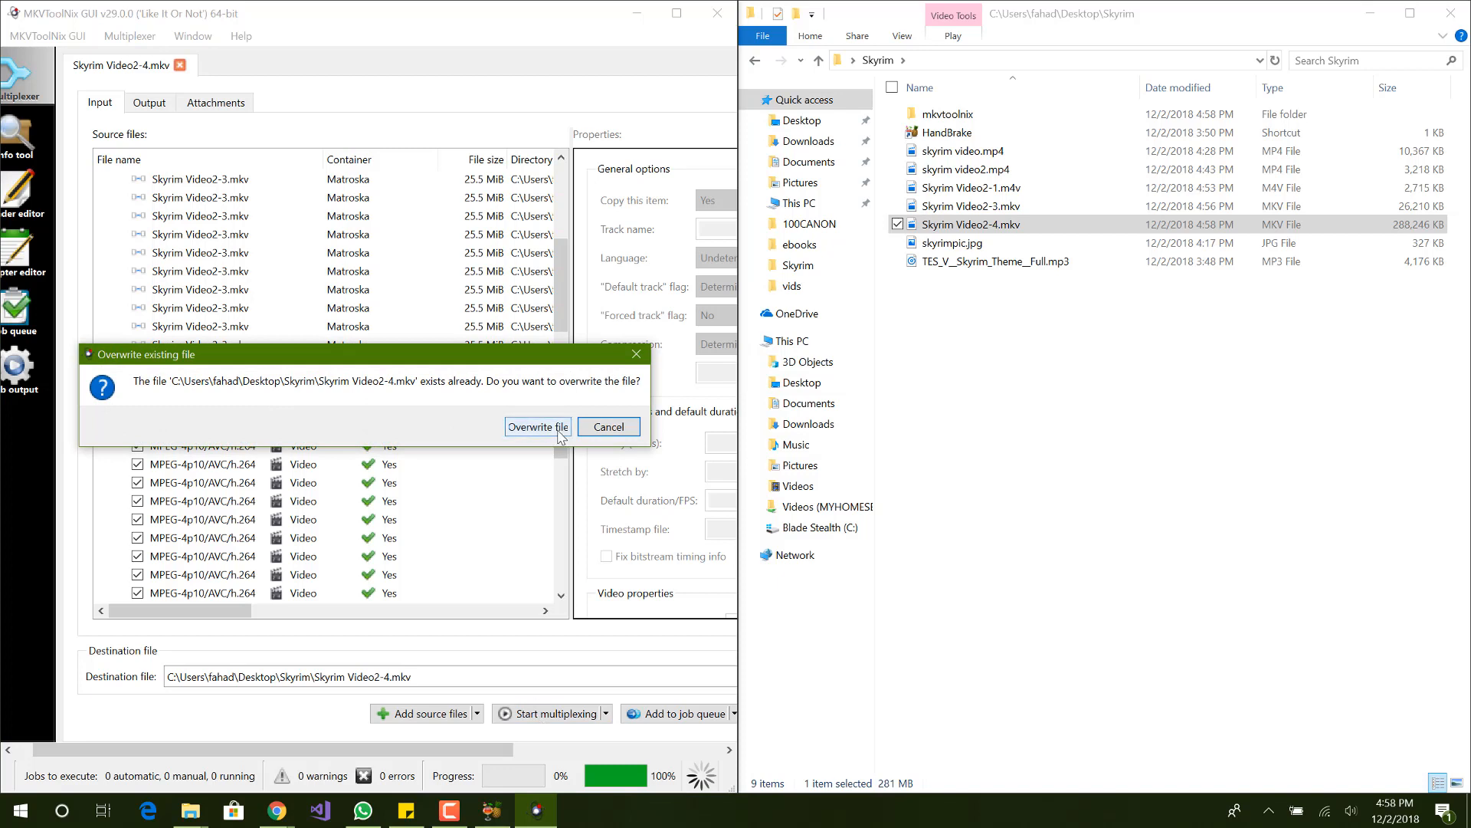
click(559, 431)
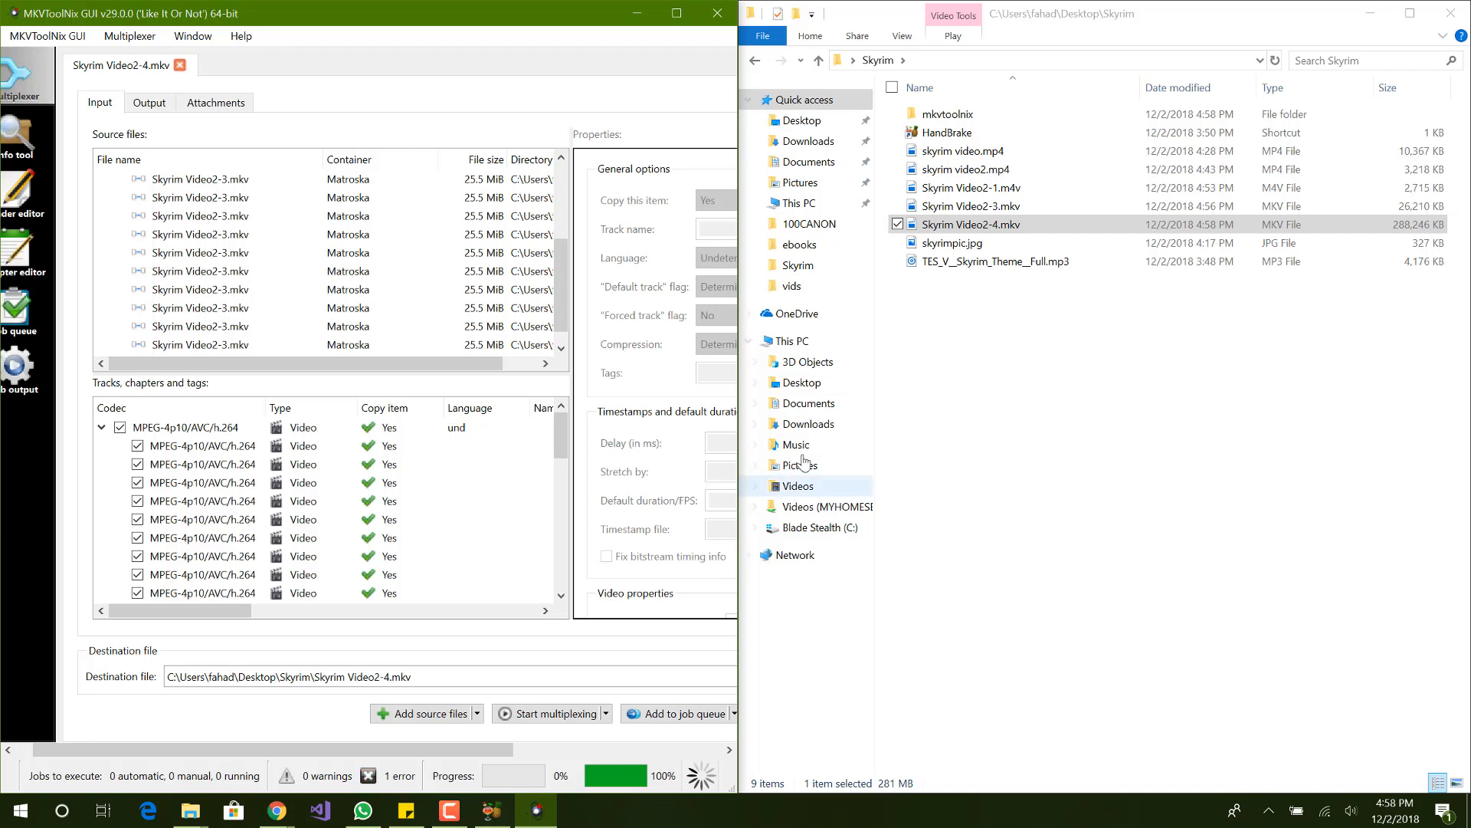
click(1026, 351)
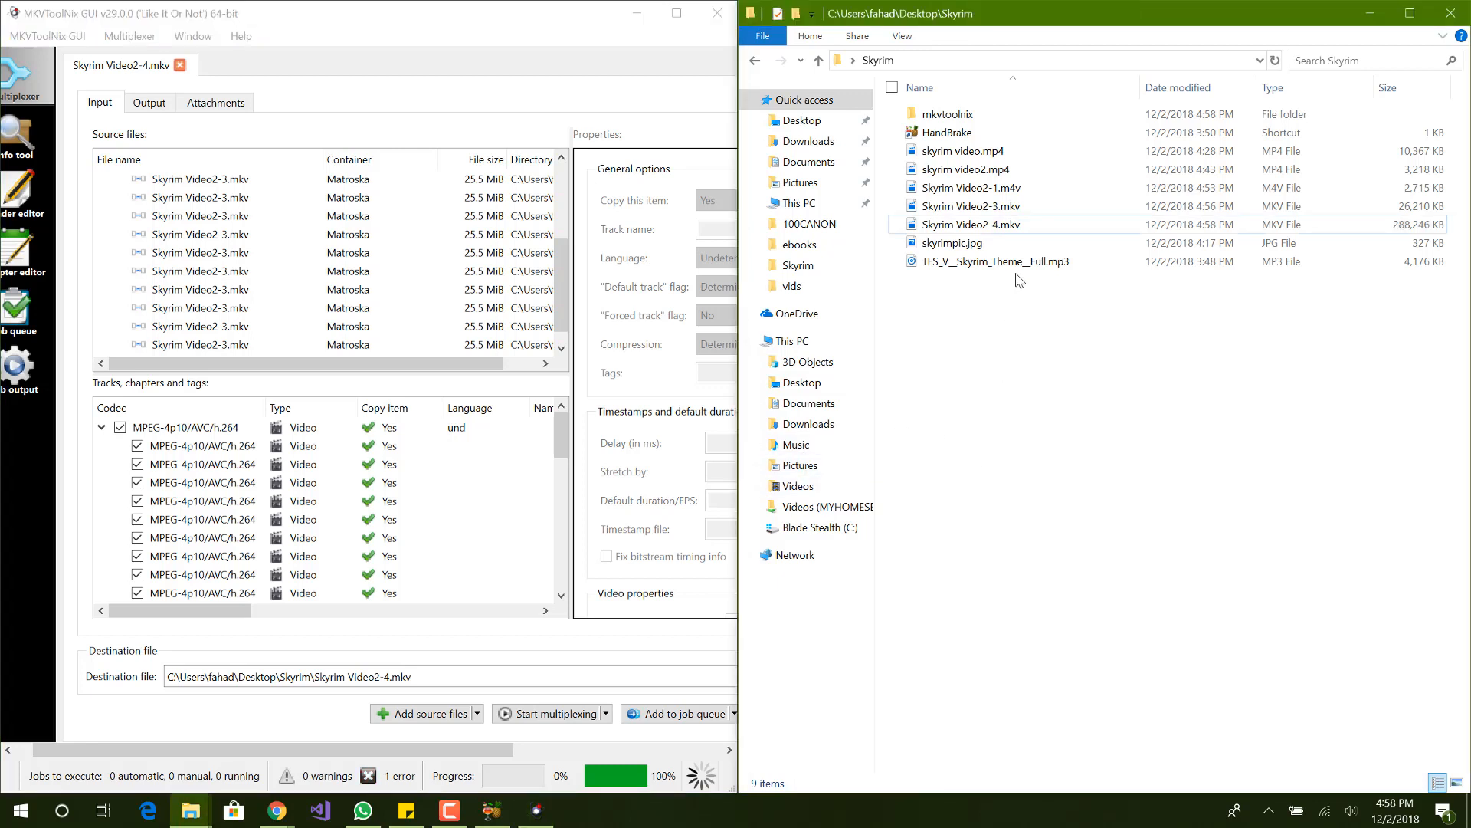
click(1043, 230)
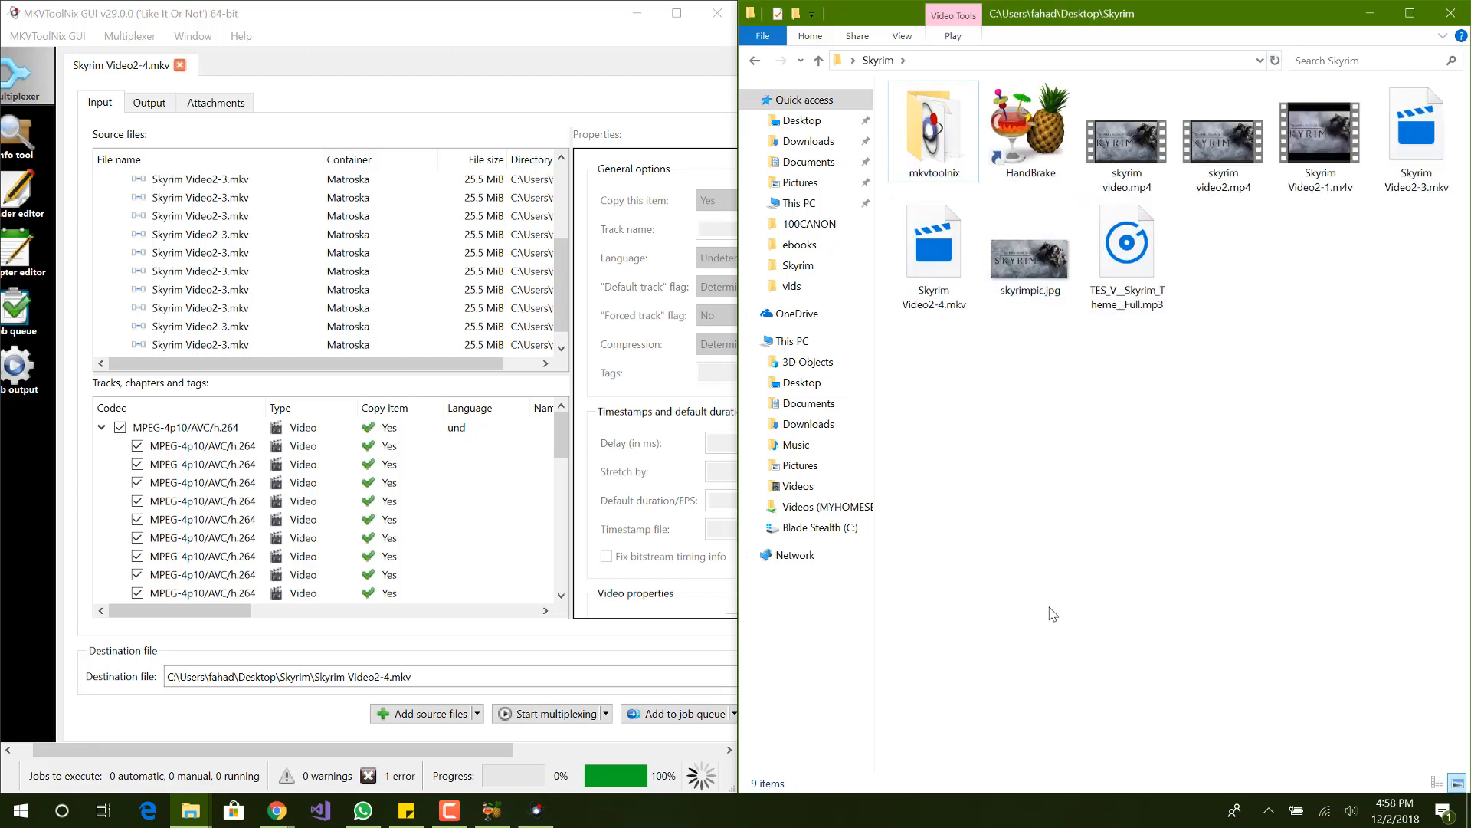
click(1439, 783)
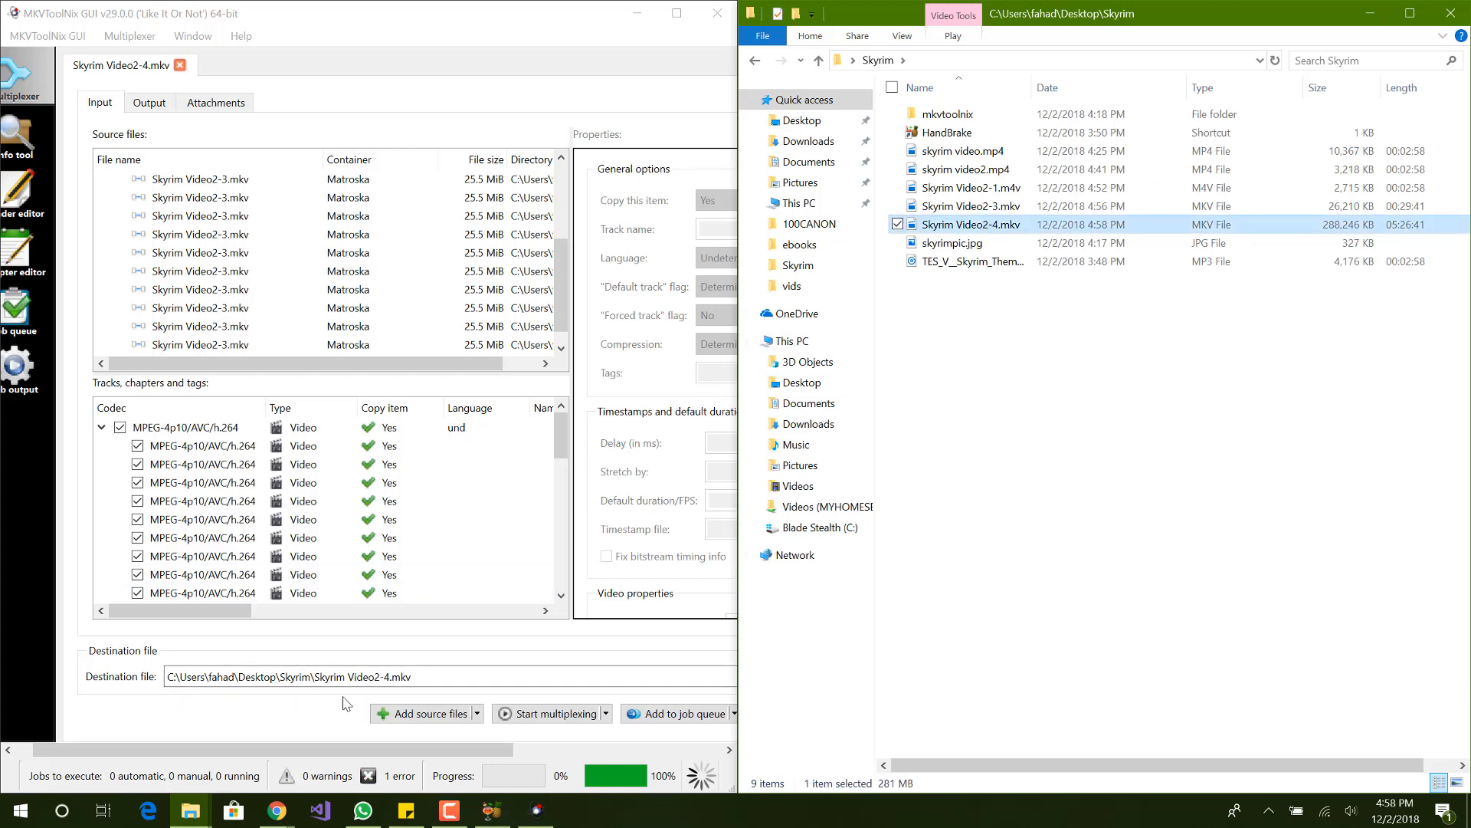
Step: Change the destination file name to Skyrim Video2-5.mkv, check the end of the source list, and select Skyrim Video2-4.mkv in the folder
double_click(387, 676)
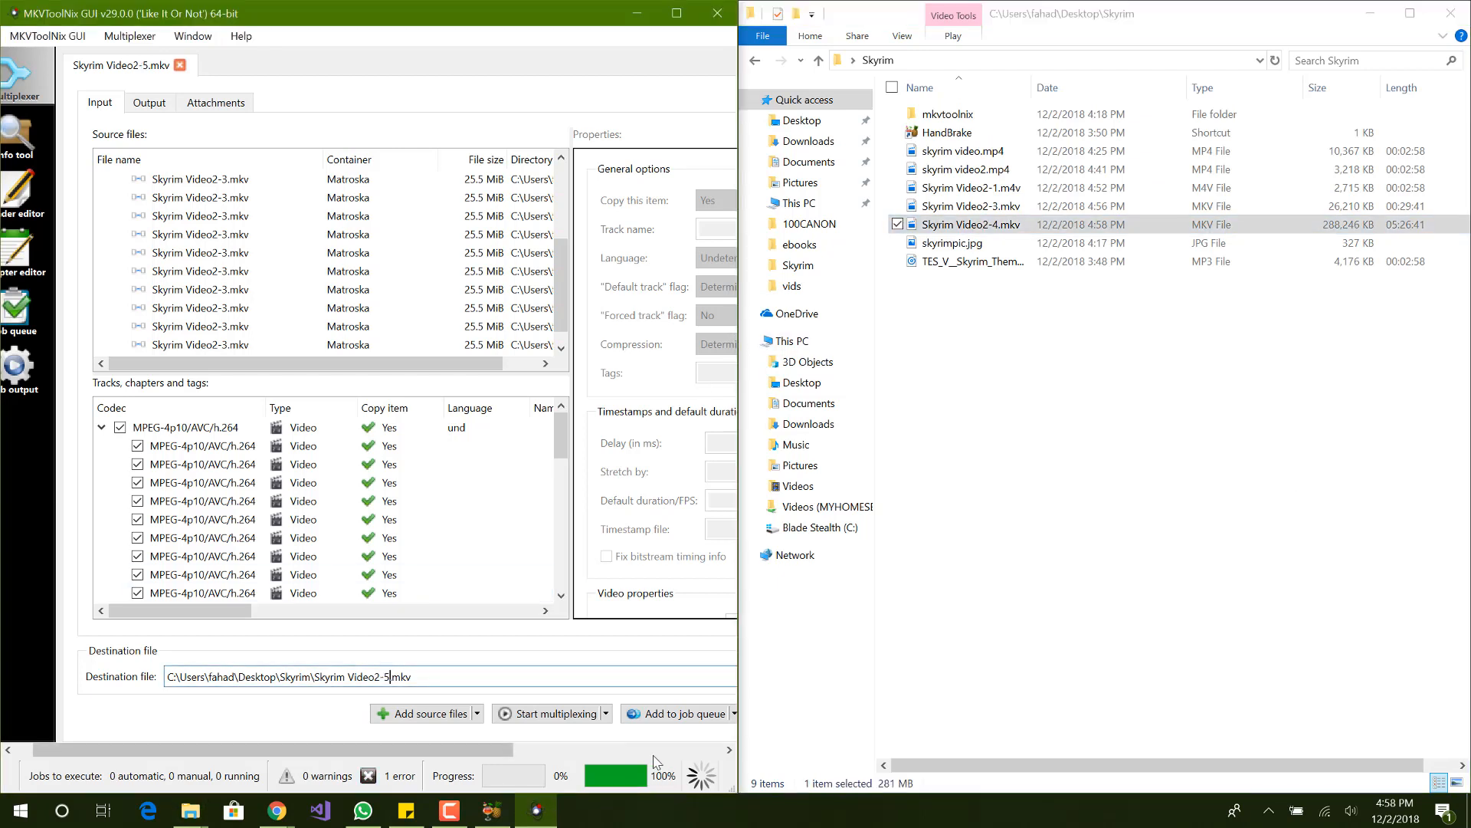
drag(560, 302, 560, 333)
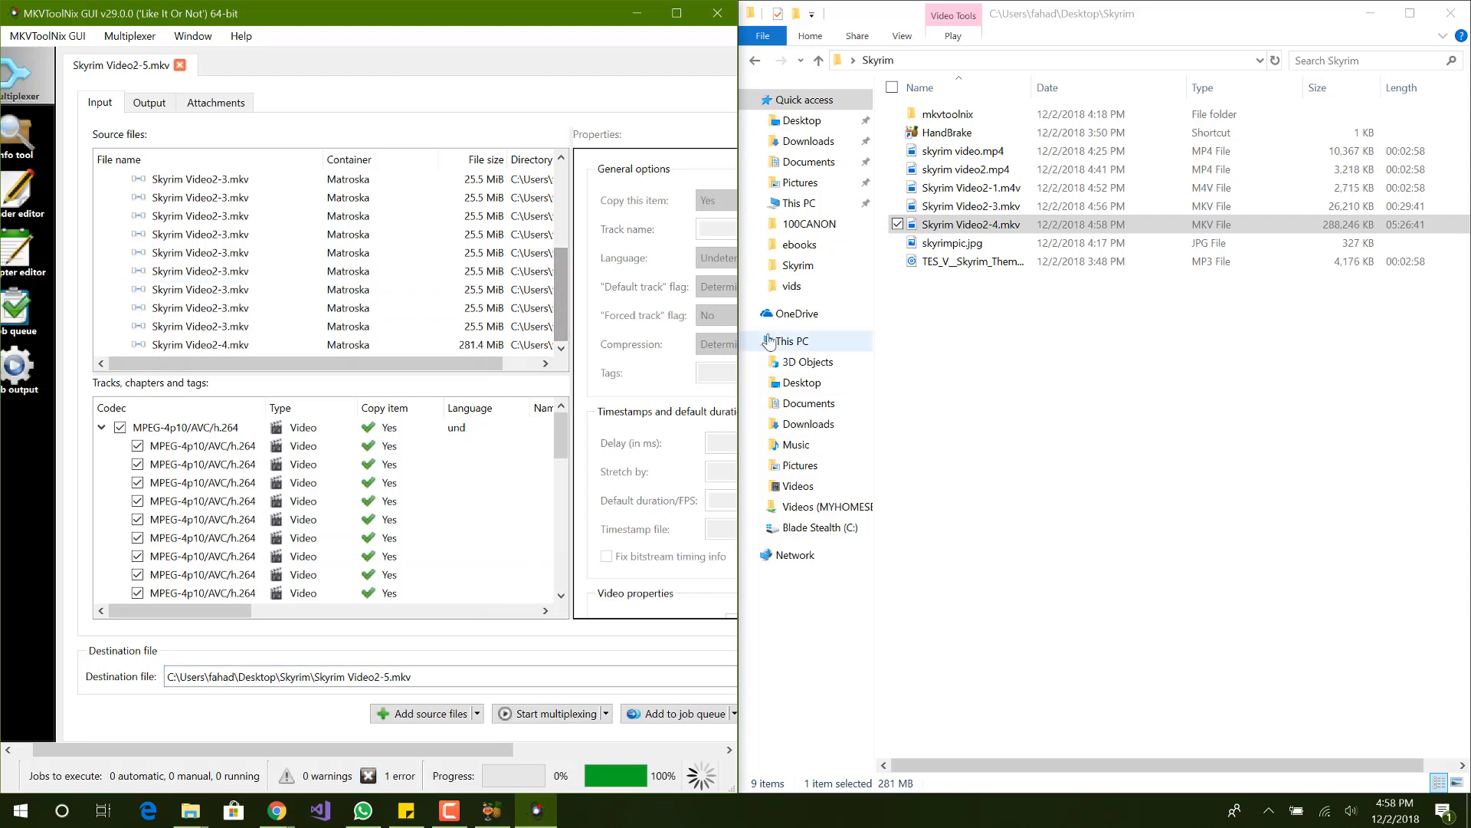
click(1031, 227)
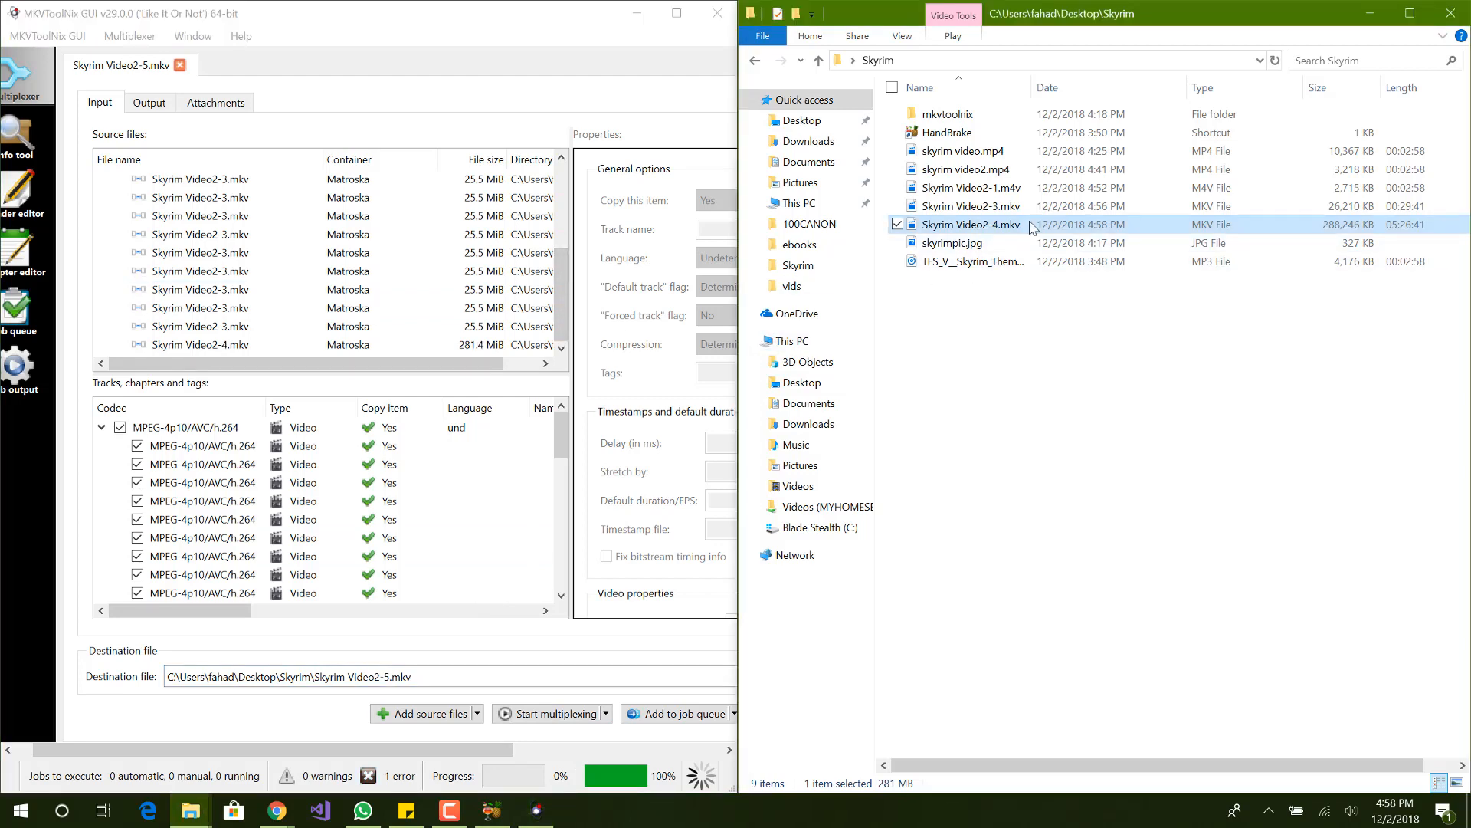
Step: Play Skyrim Video2-4.mkv full screen to check its total length, and close the player
double_click(1031, 224)
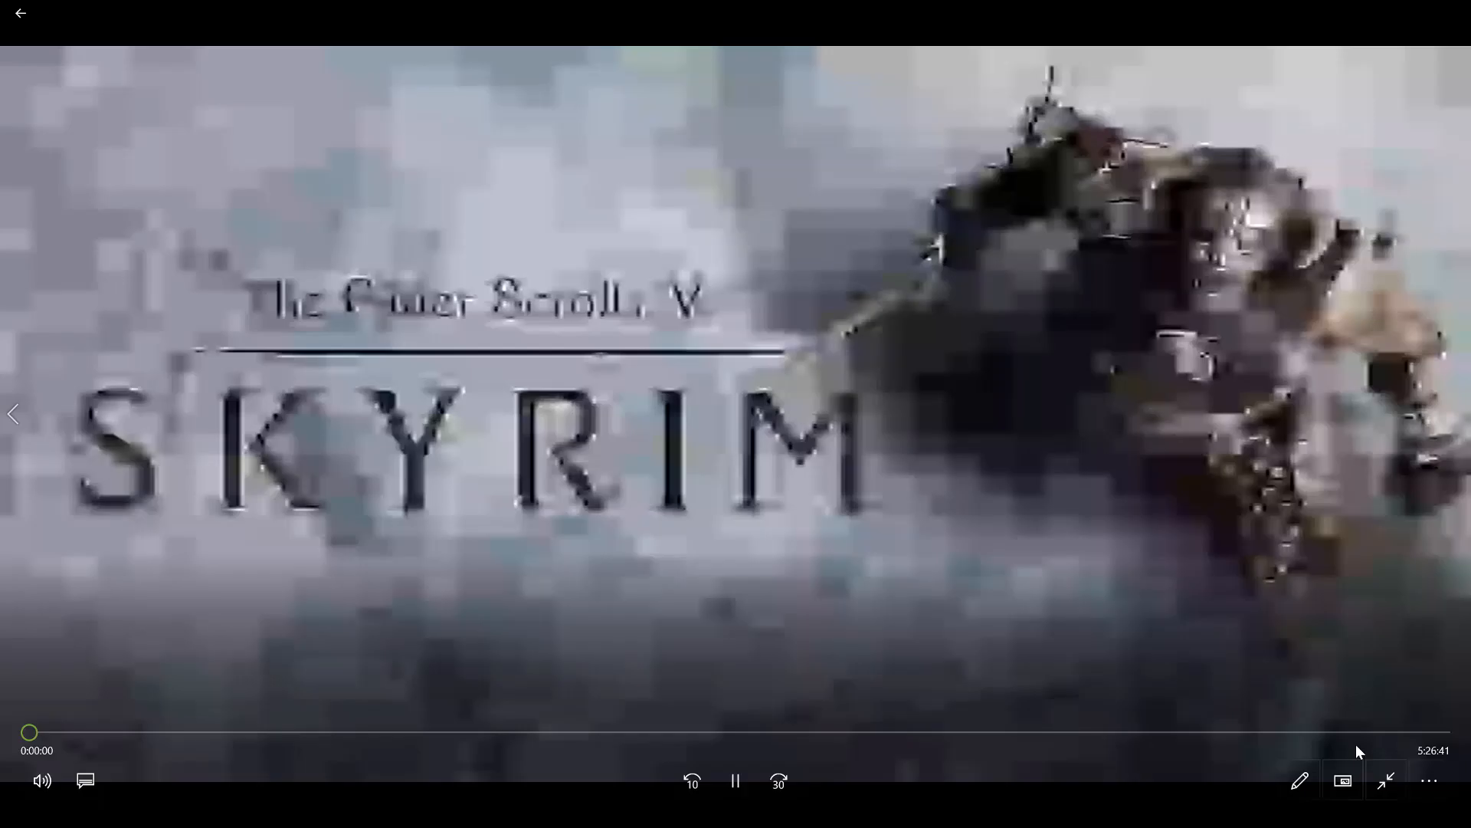
double_click(1262, 411)
click(1450, 13)
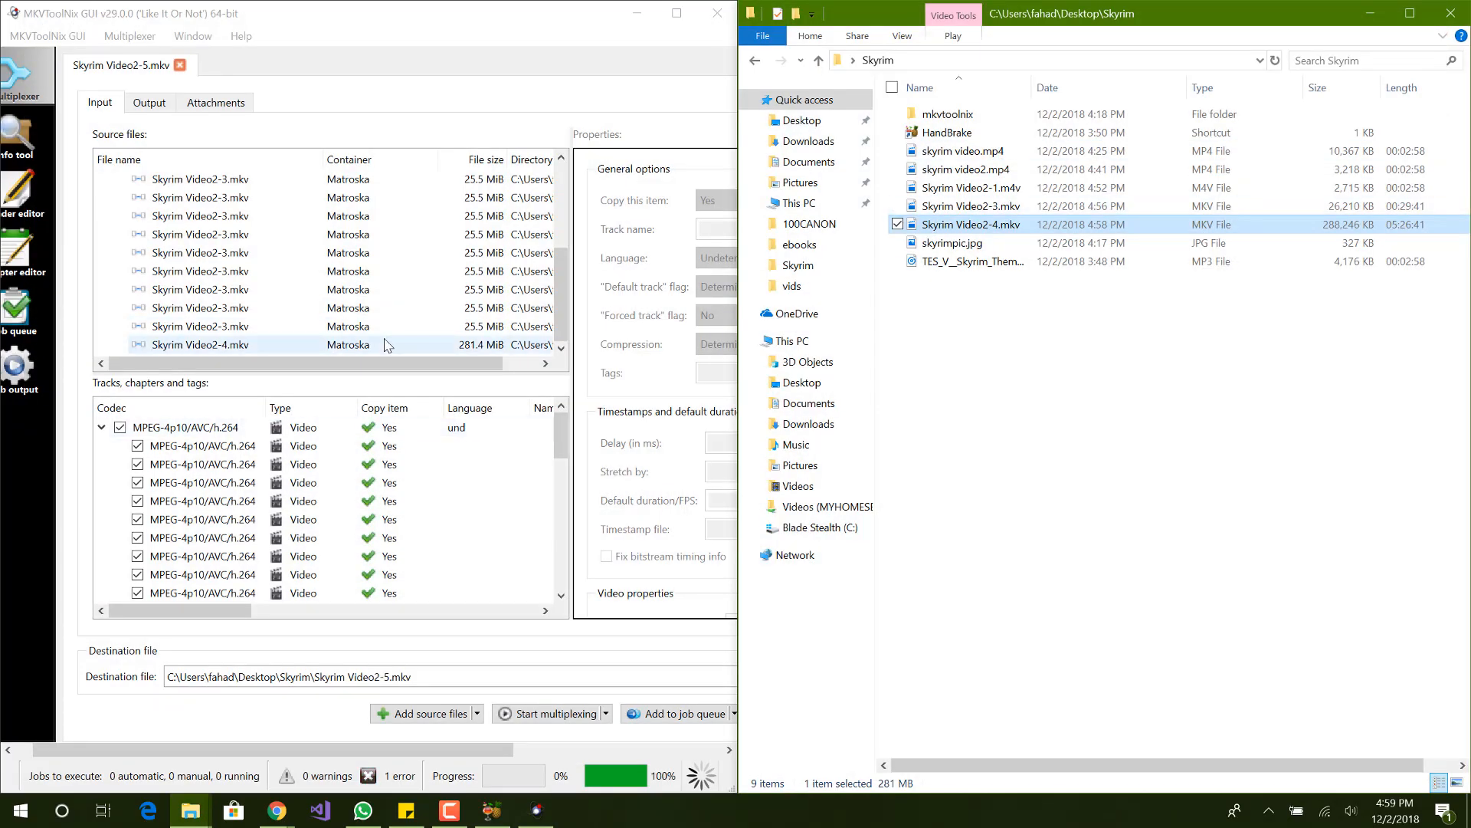
Step: Multiplex the source files, including the appended Skyrim Video2-4.mkv, into Skyrim Video2-5.mkv and select the output file in the Skyrim folder
click(387, 345)
click(563, 715)
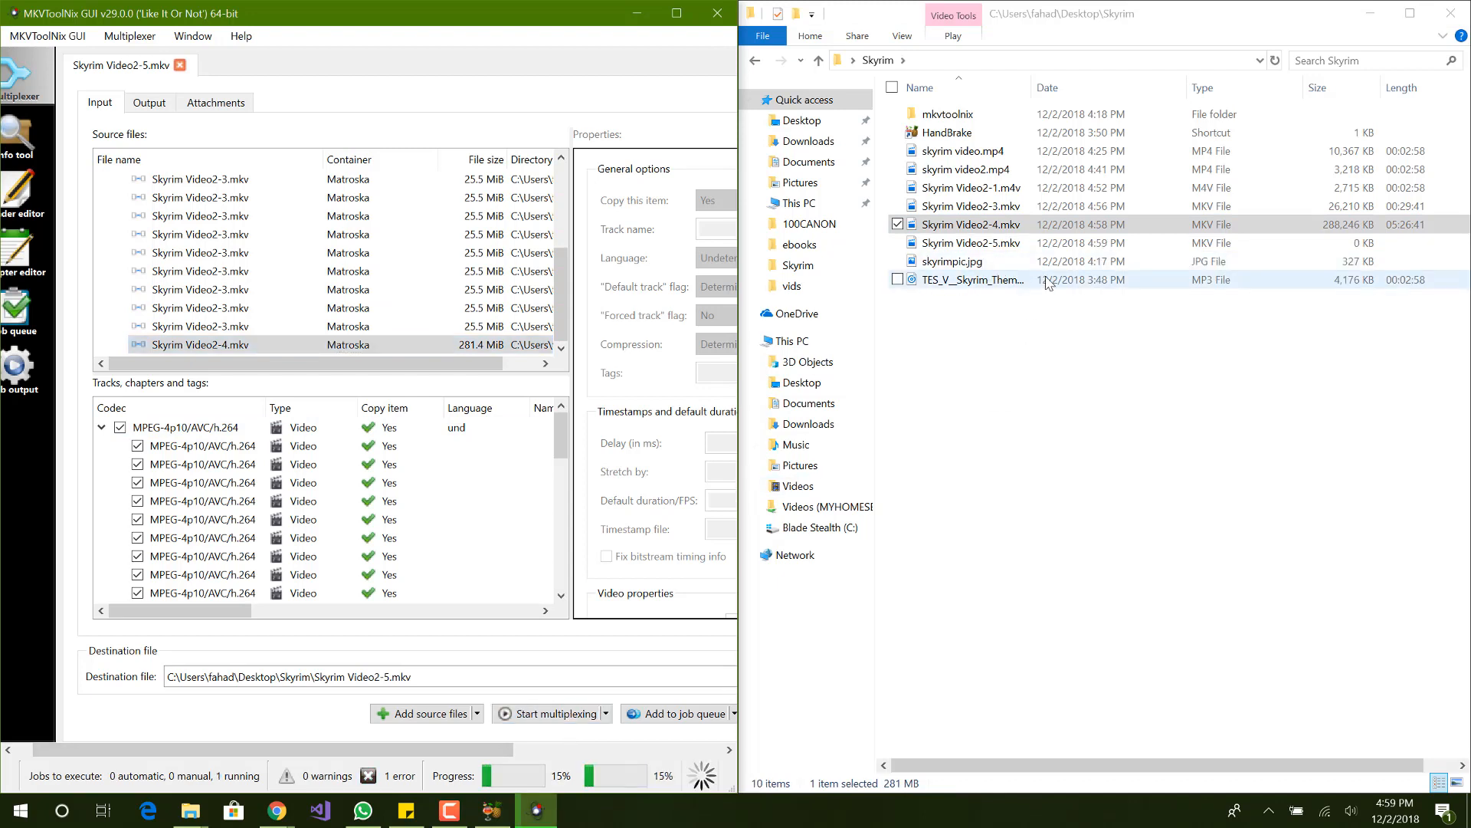
click(1047, 244)
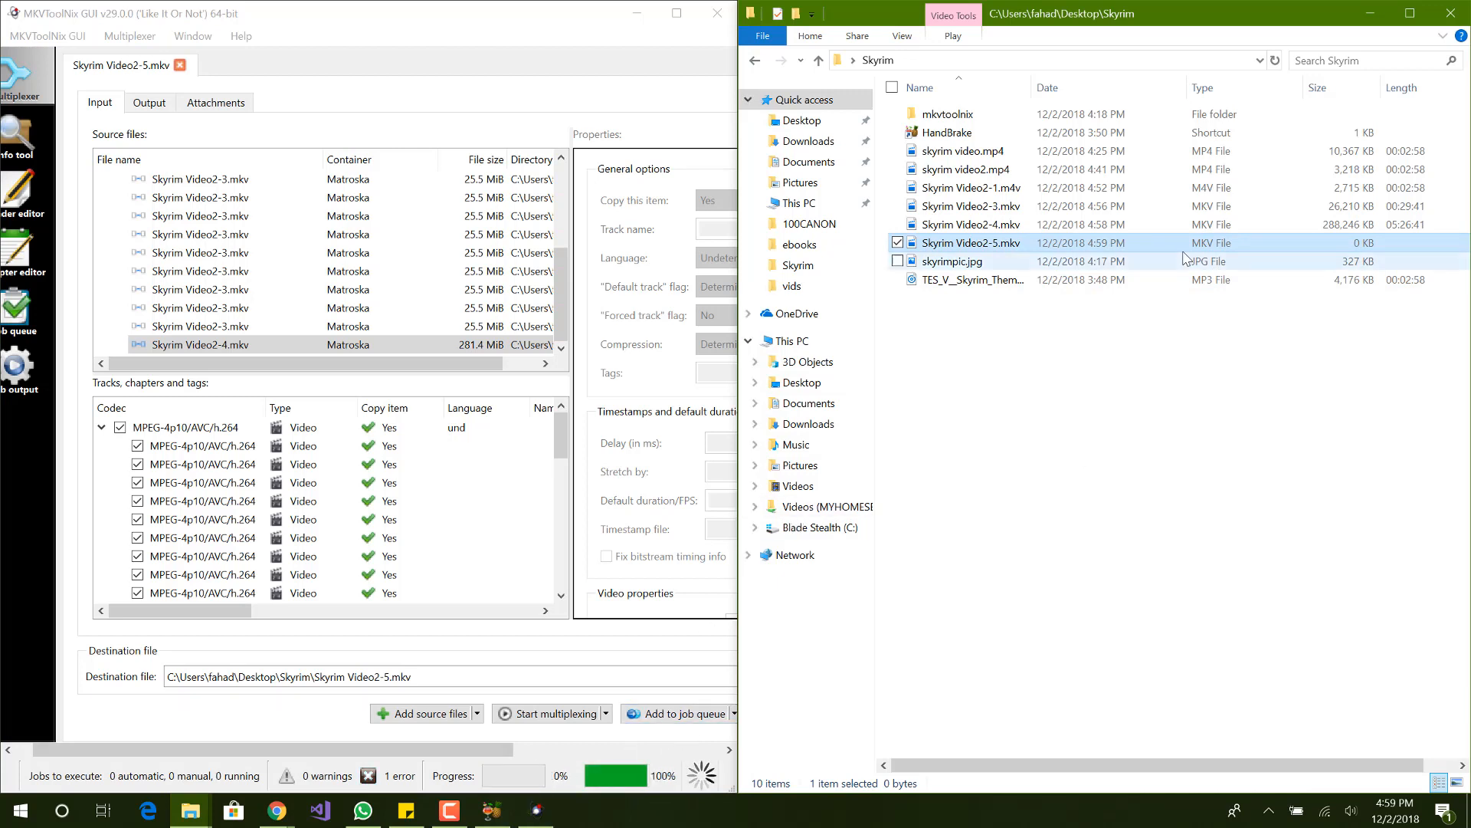
Step: Play Skyrim Video2-5.mkv to check its total length, close the player, and compare its length with Skyrim Video2-4.mkv in the folder
double_click(1267, 243)
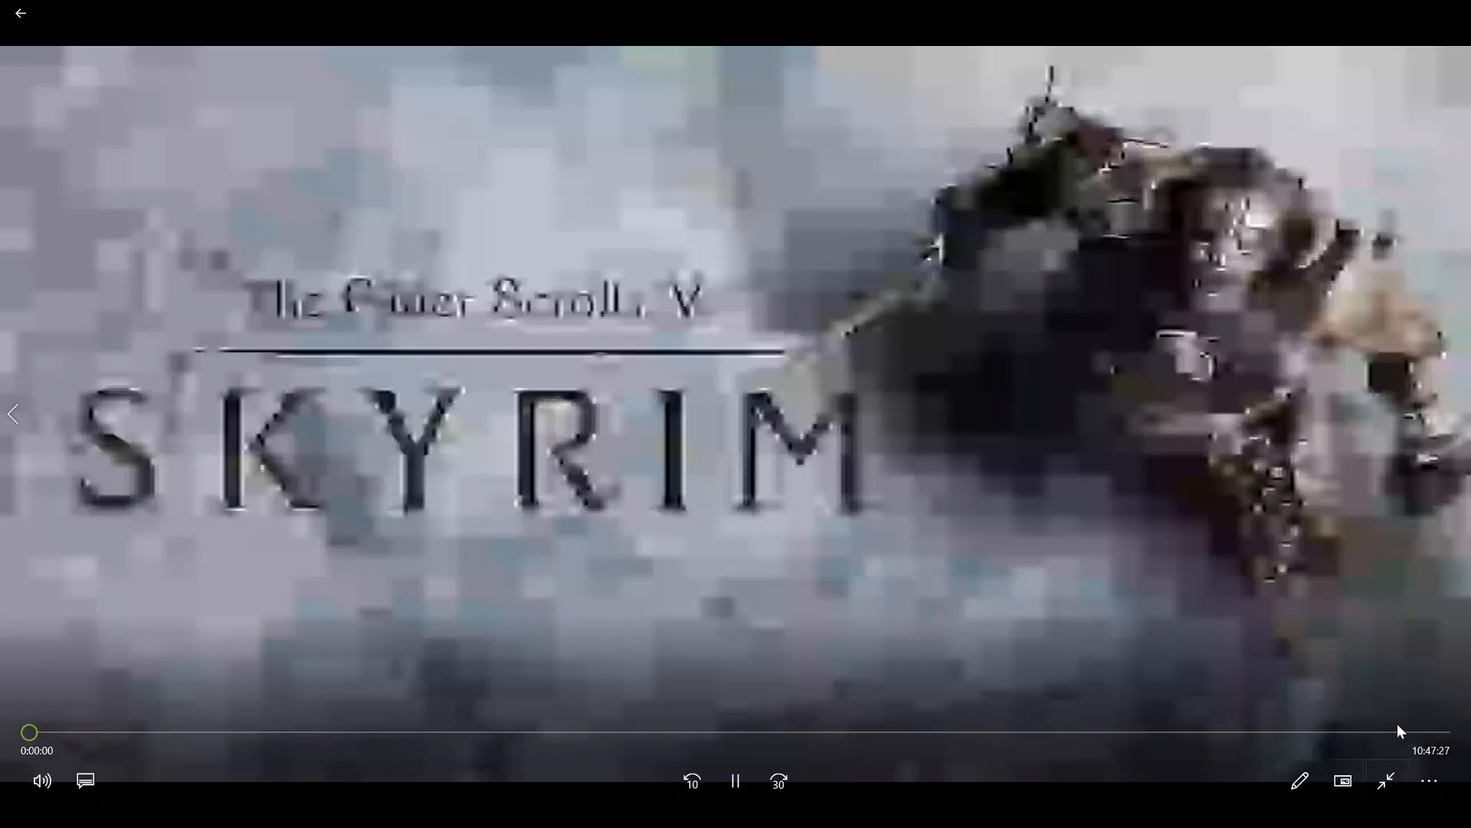
click(1387, 781)
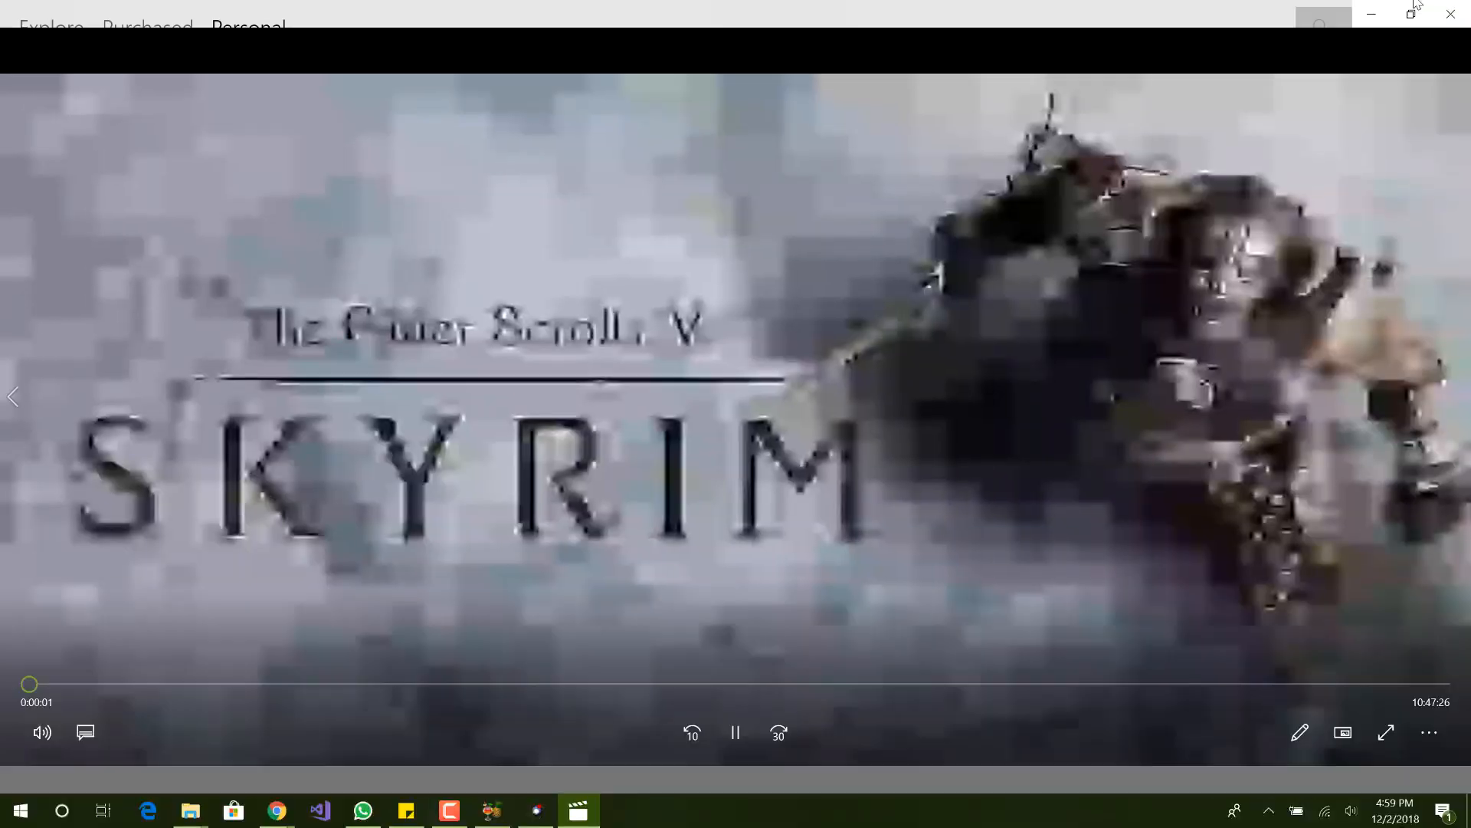
click(1440, 14)
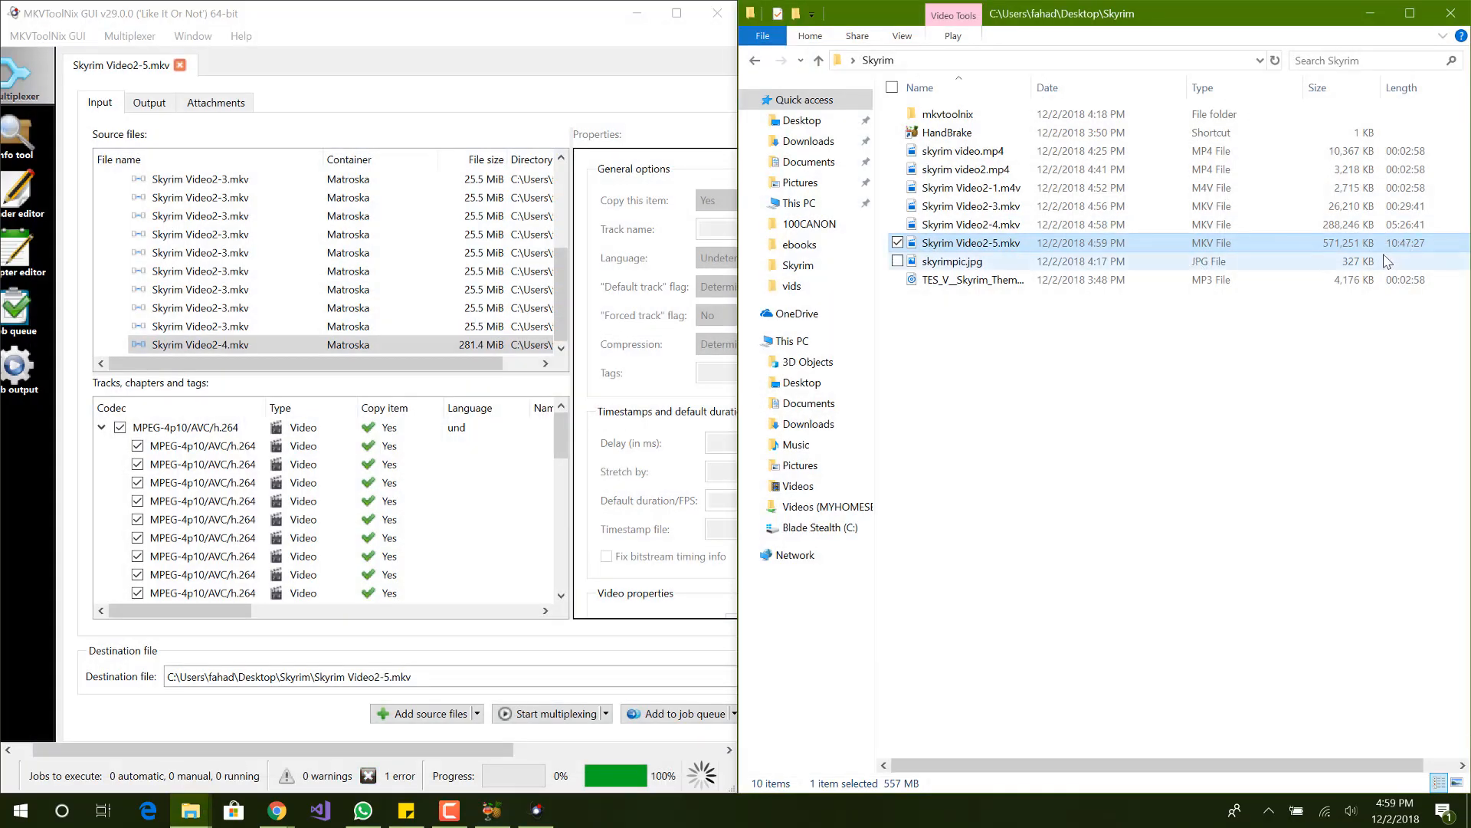
click(1382, 224)
click(1321, 244)
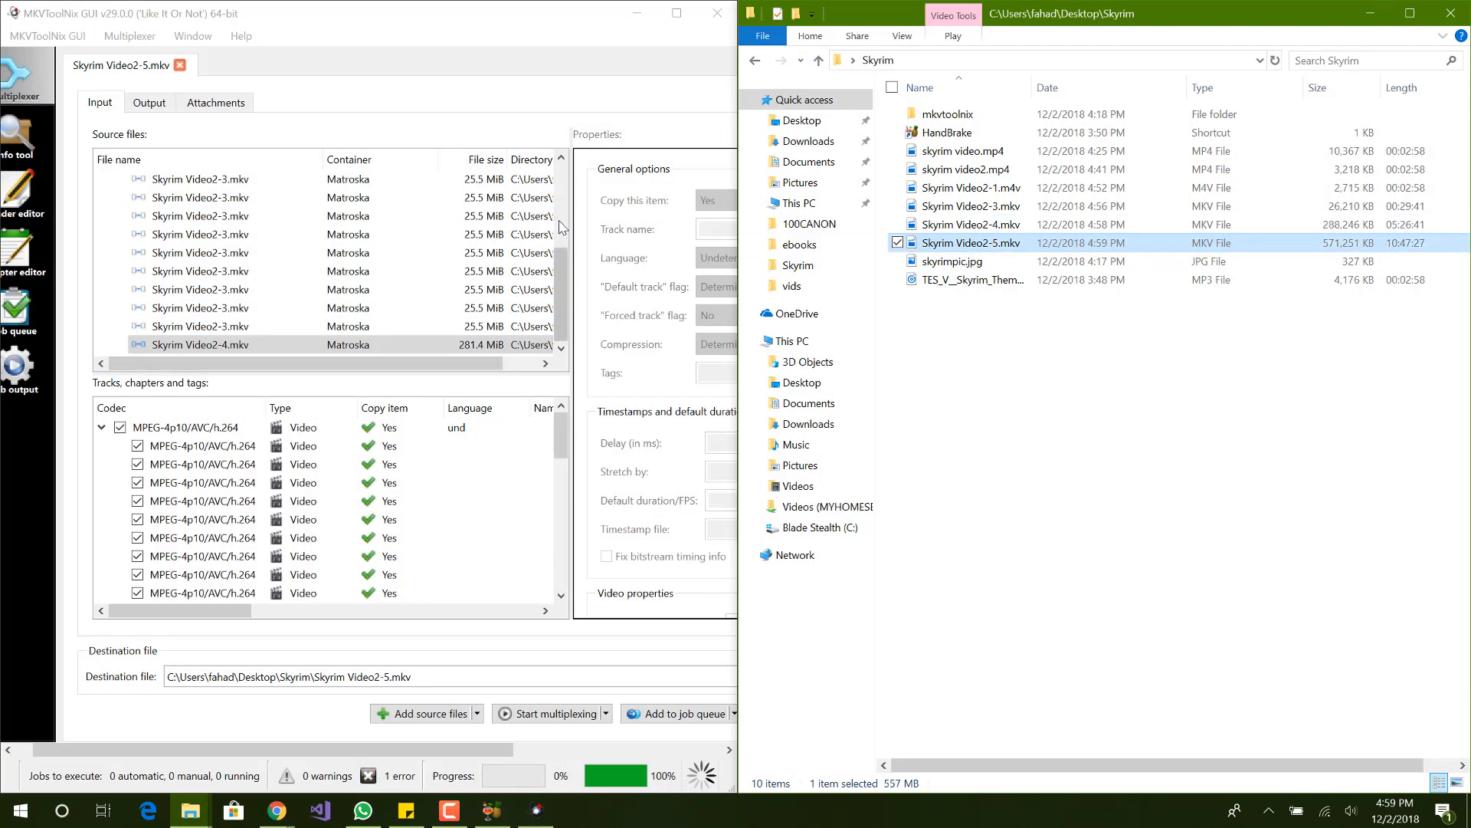
Step: Remove one appended copy of Skyrim Video2-3.mkv from the source files
click(401, 305)
drag(561, 292, 568, 229)
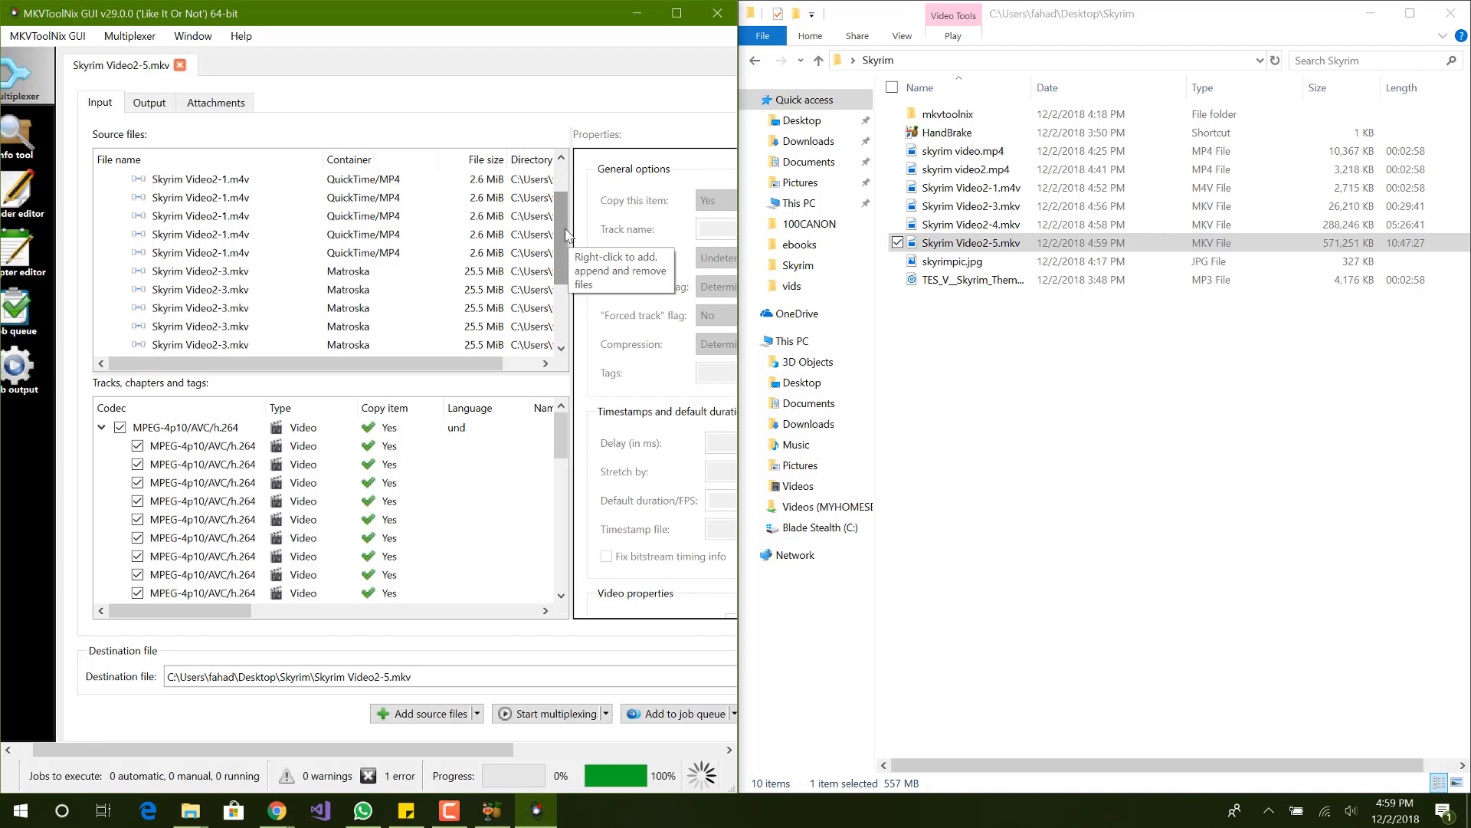
click(453, 290)
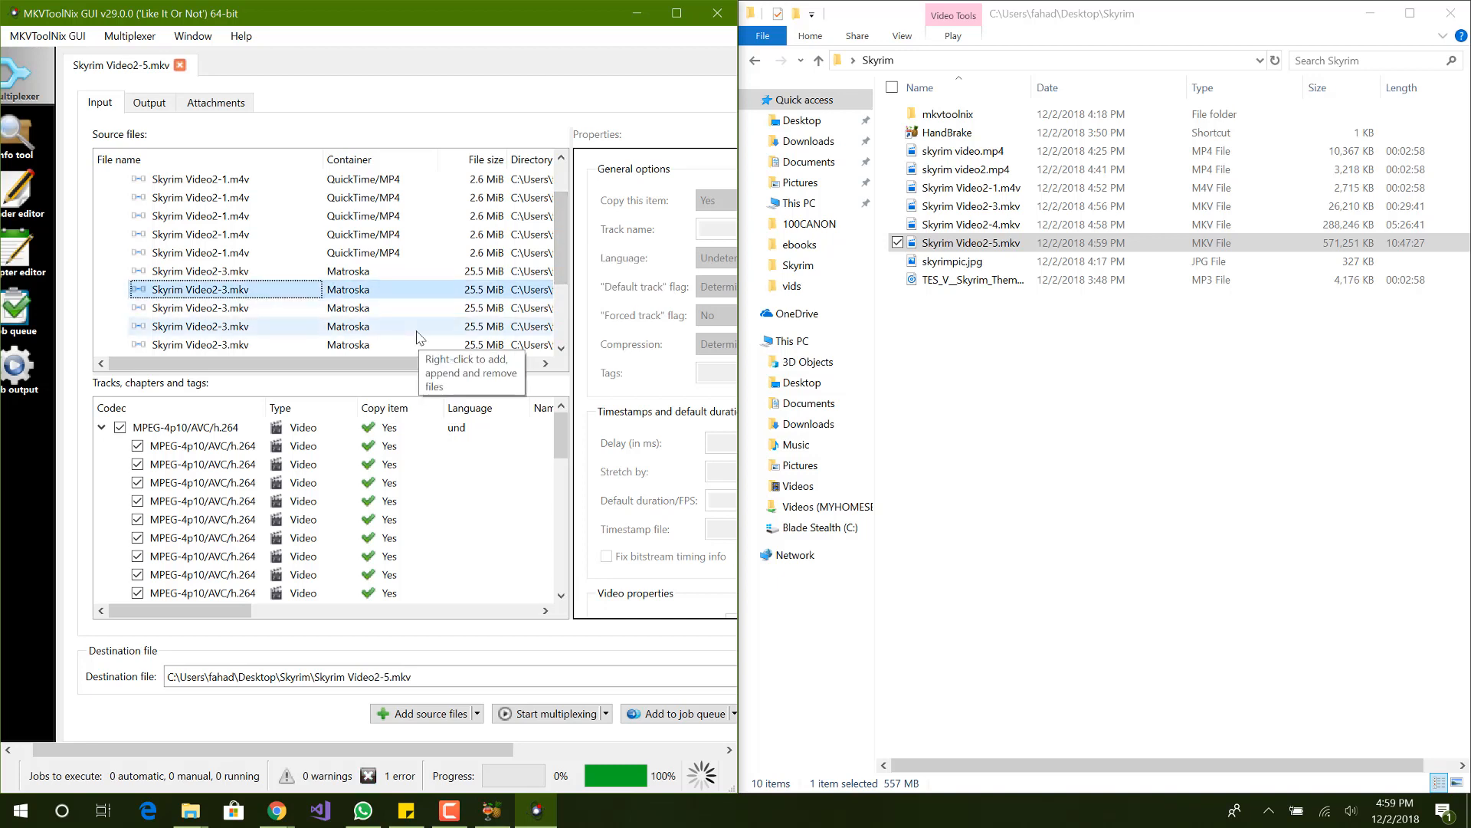
key(Delete)
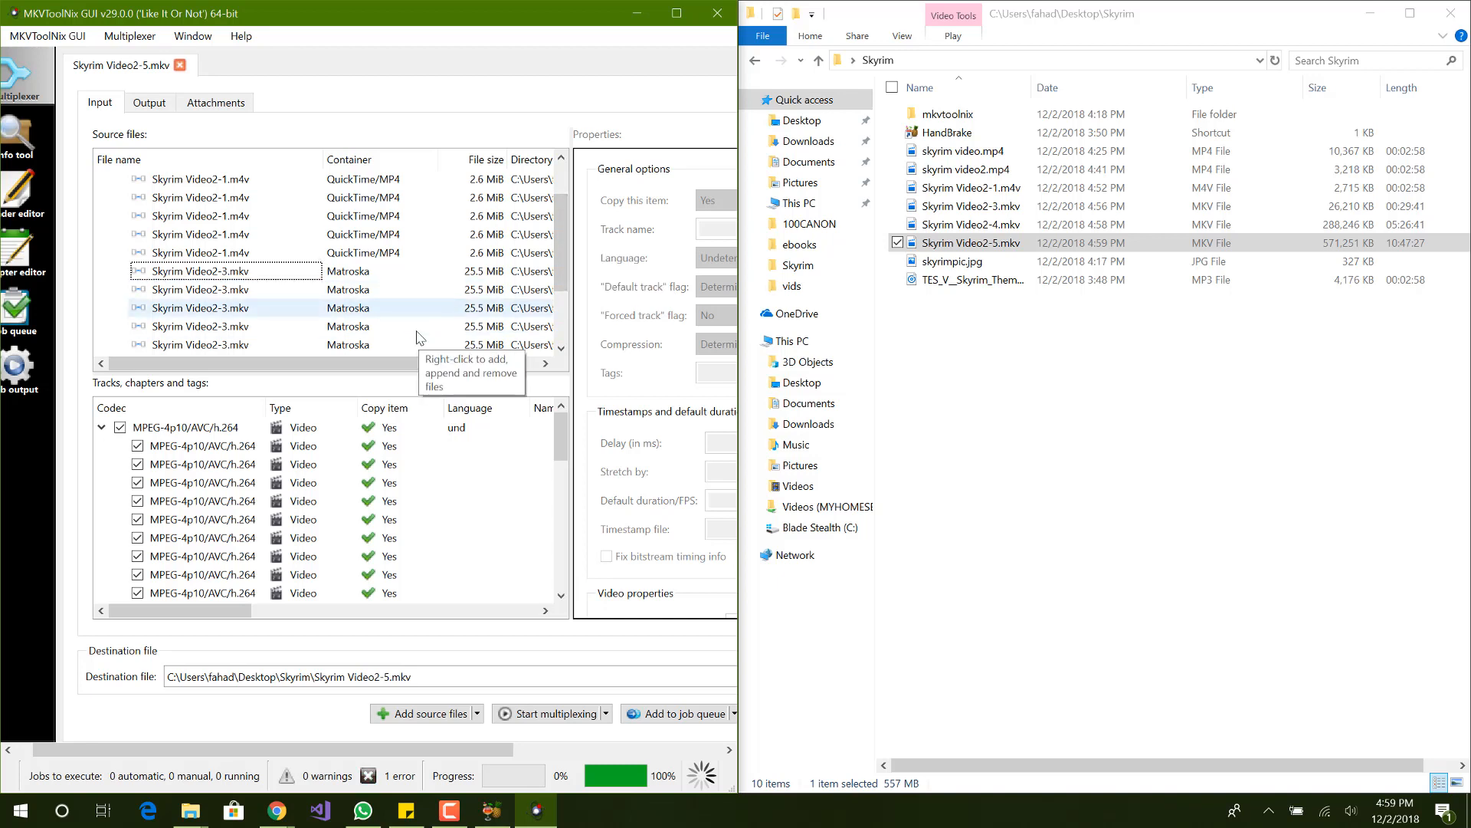
click(418, 291)
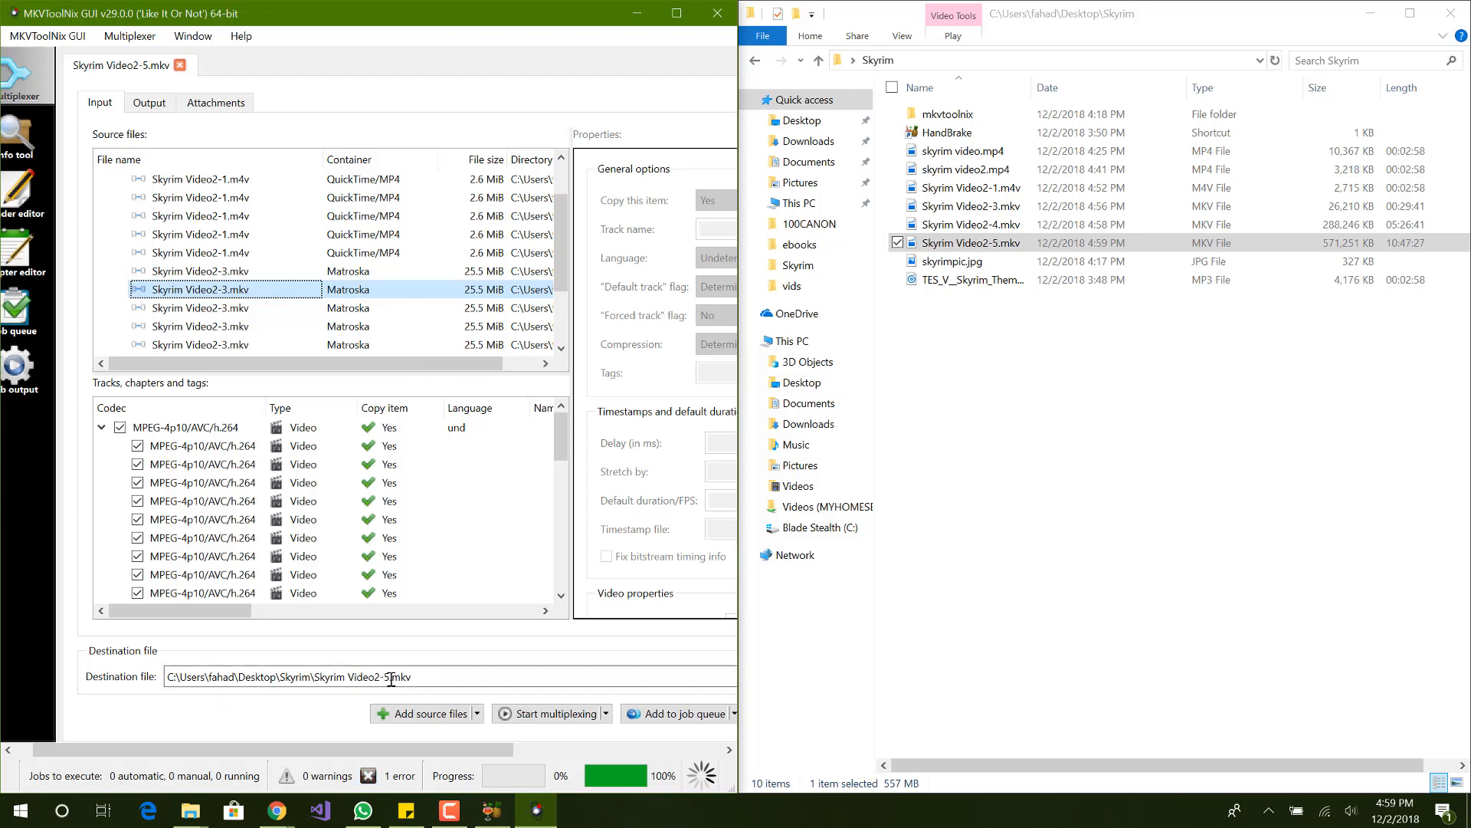
Step: Multiplex the reduced source list again, overwriting the existing Skyrim Video2-5.mkv
click(518, 717)
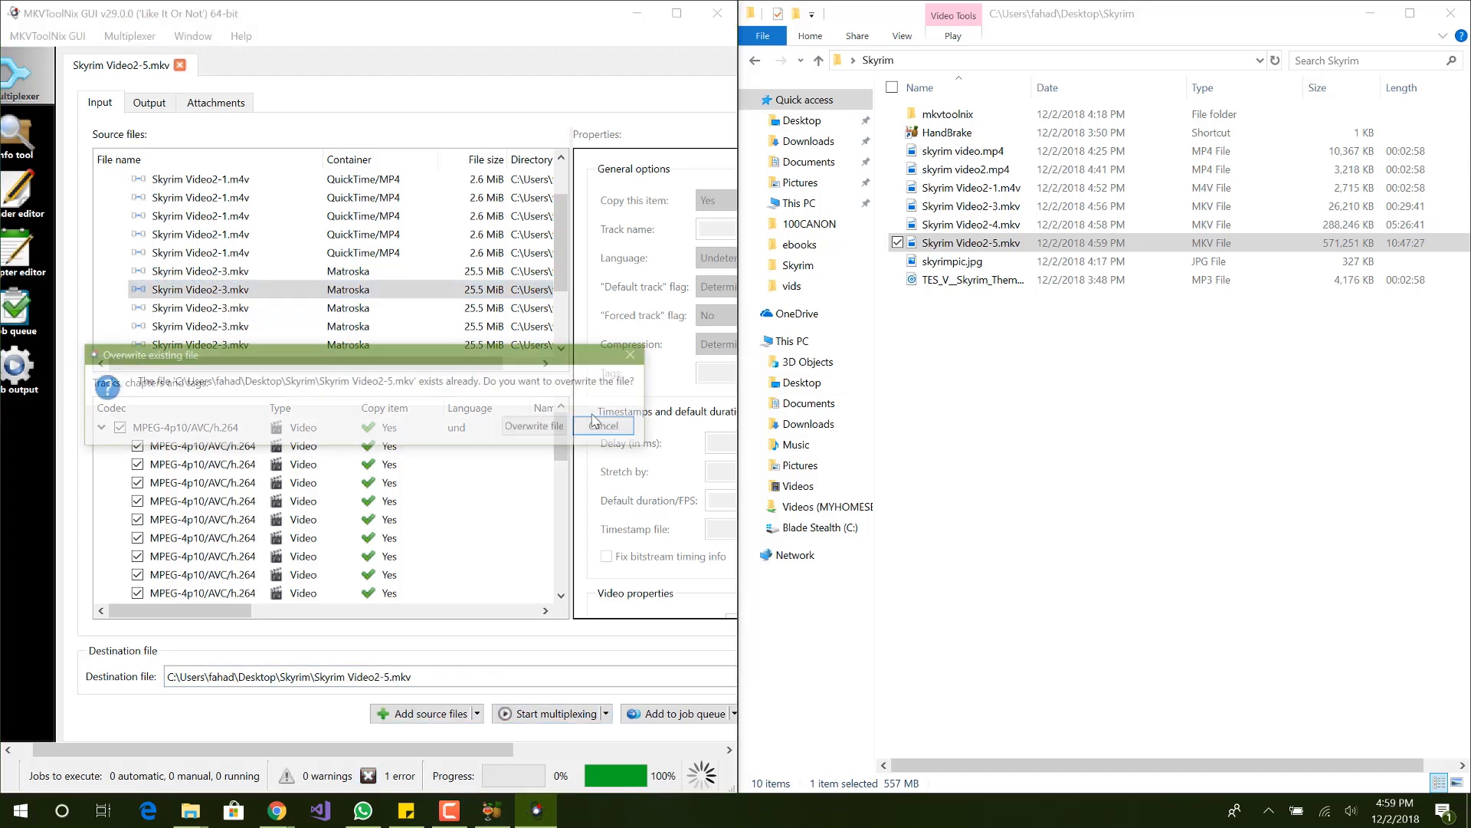
click(545, 431)
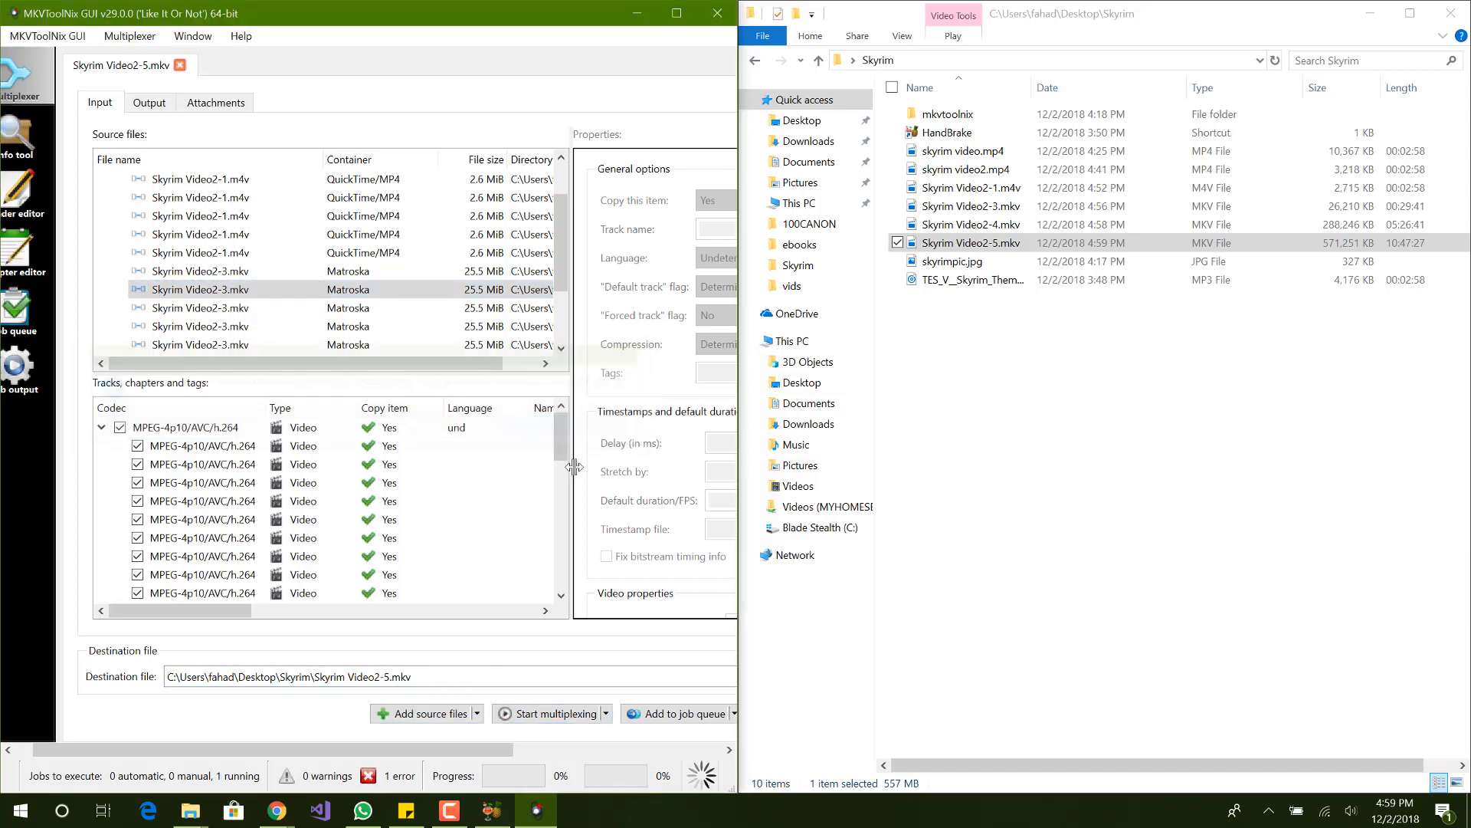
click(1119, 227)
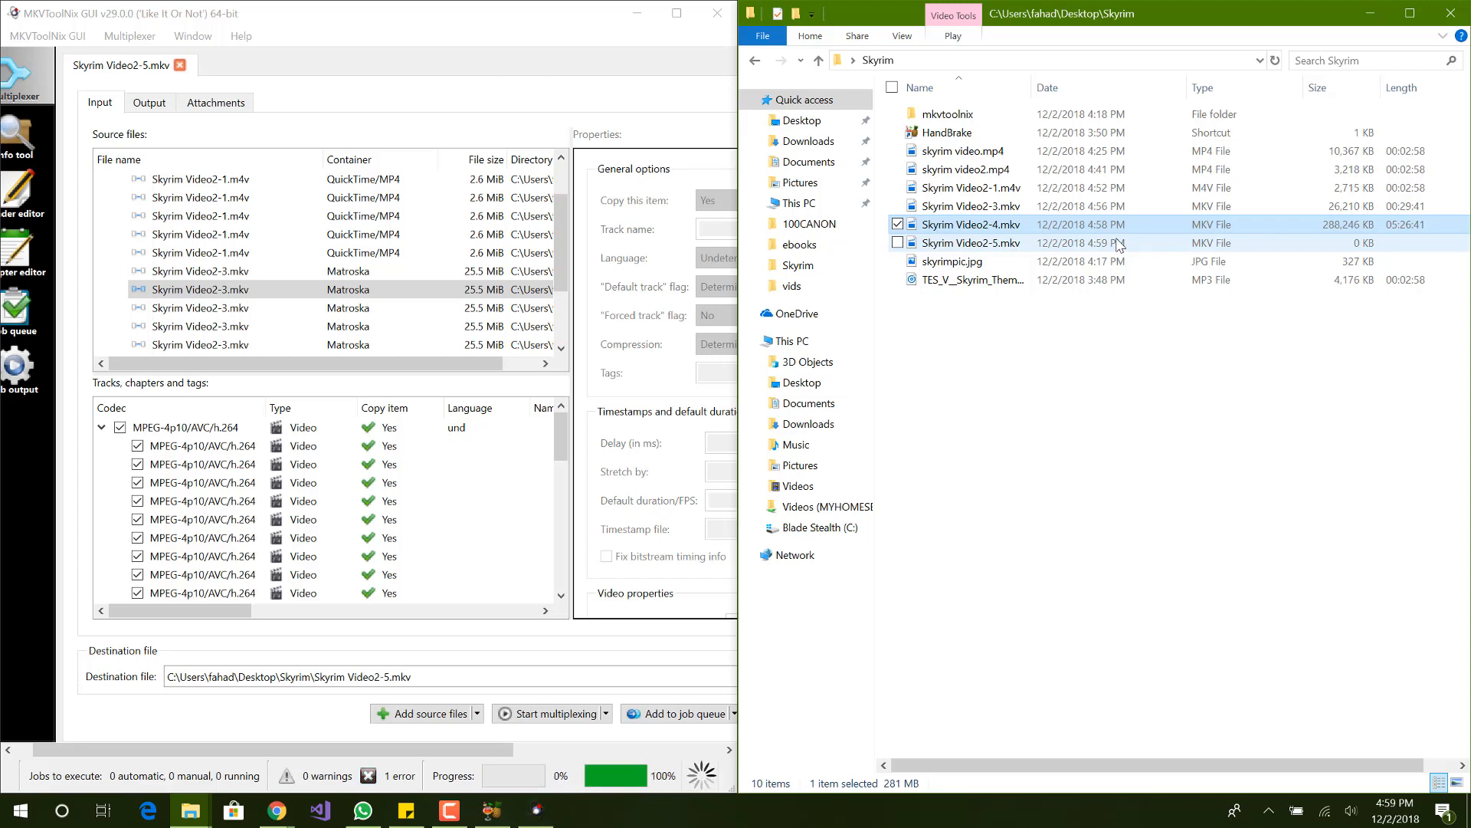
Step: Play the rebuilt Skyrim Video2-5.mkv, skip ahead to several points to check its playback and length, and close the player
double_click(1371, 243)
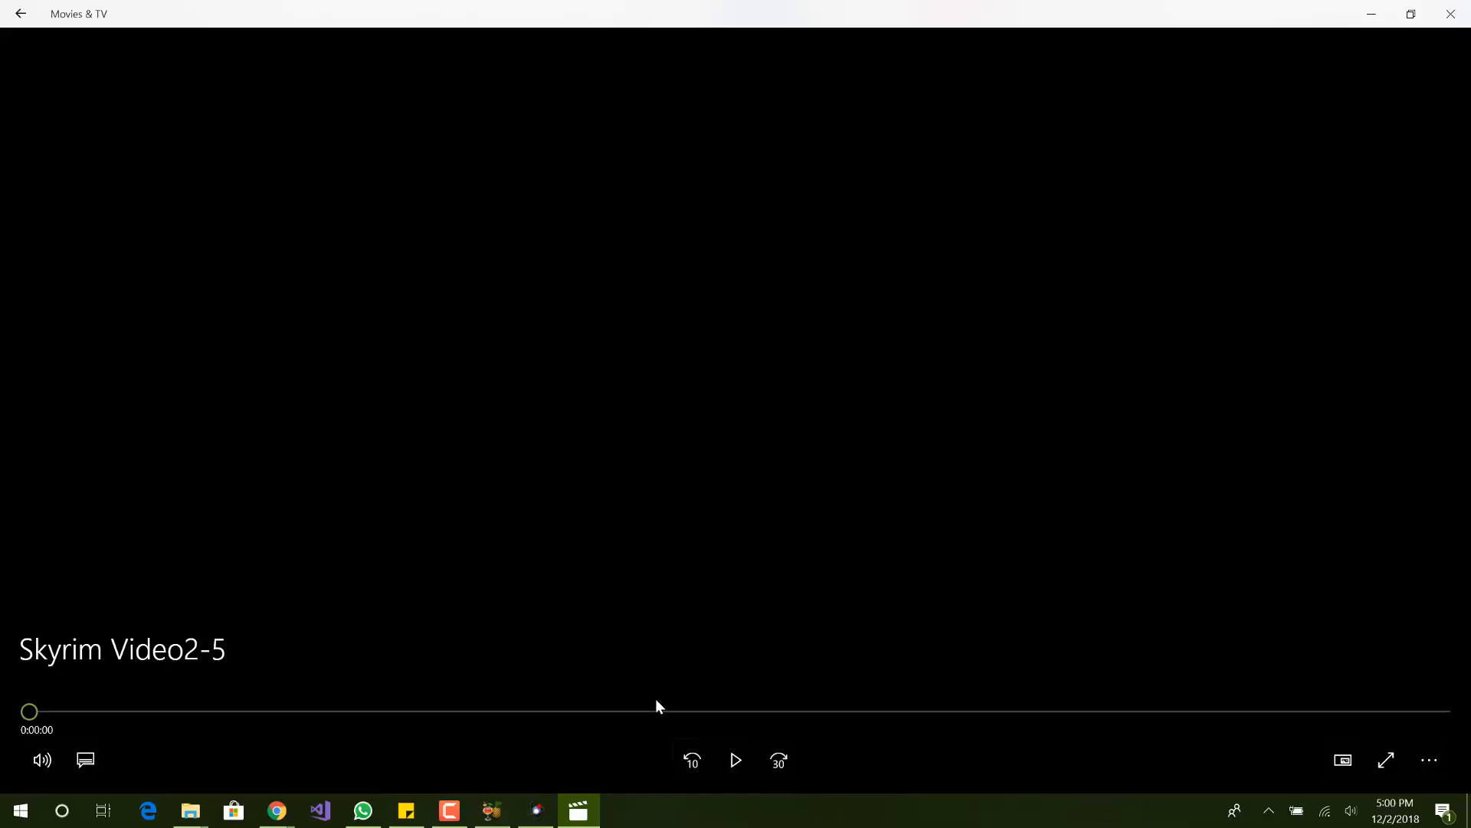
click(656, 711)
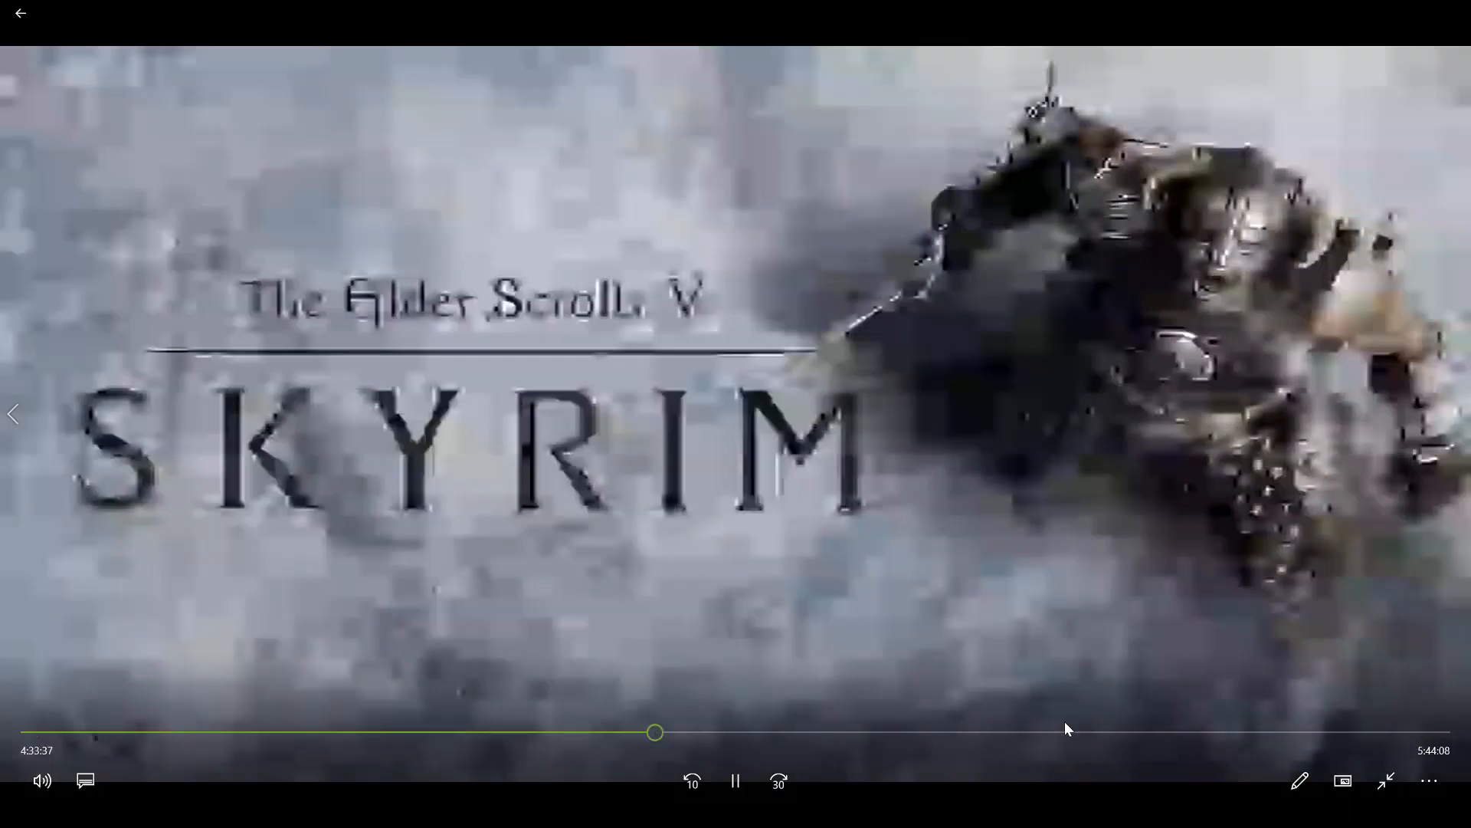
click(1065, 724)
click(1256, 725)
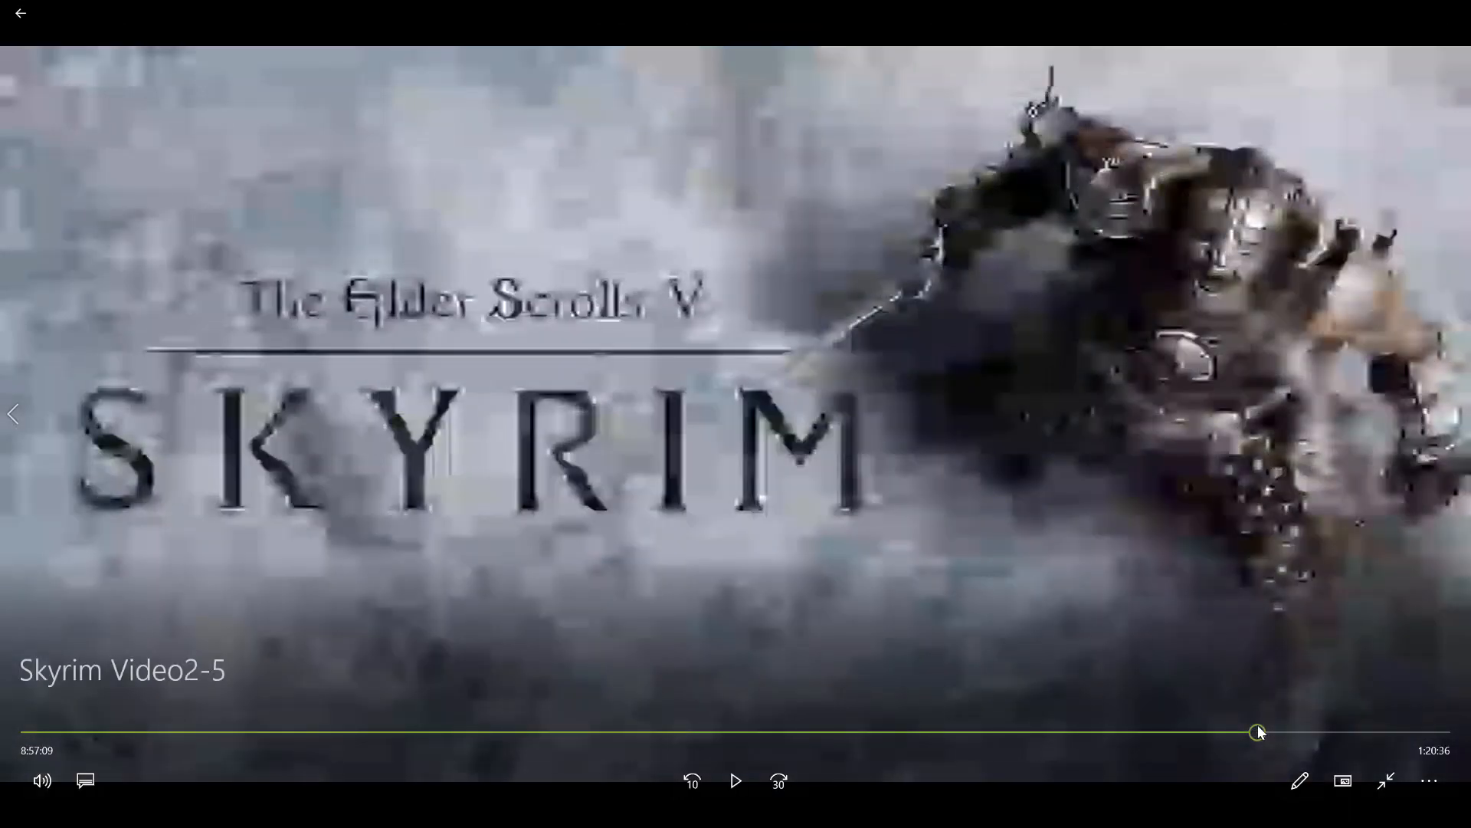
double_click(1264, 479)
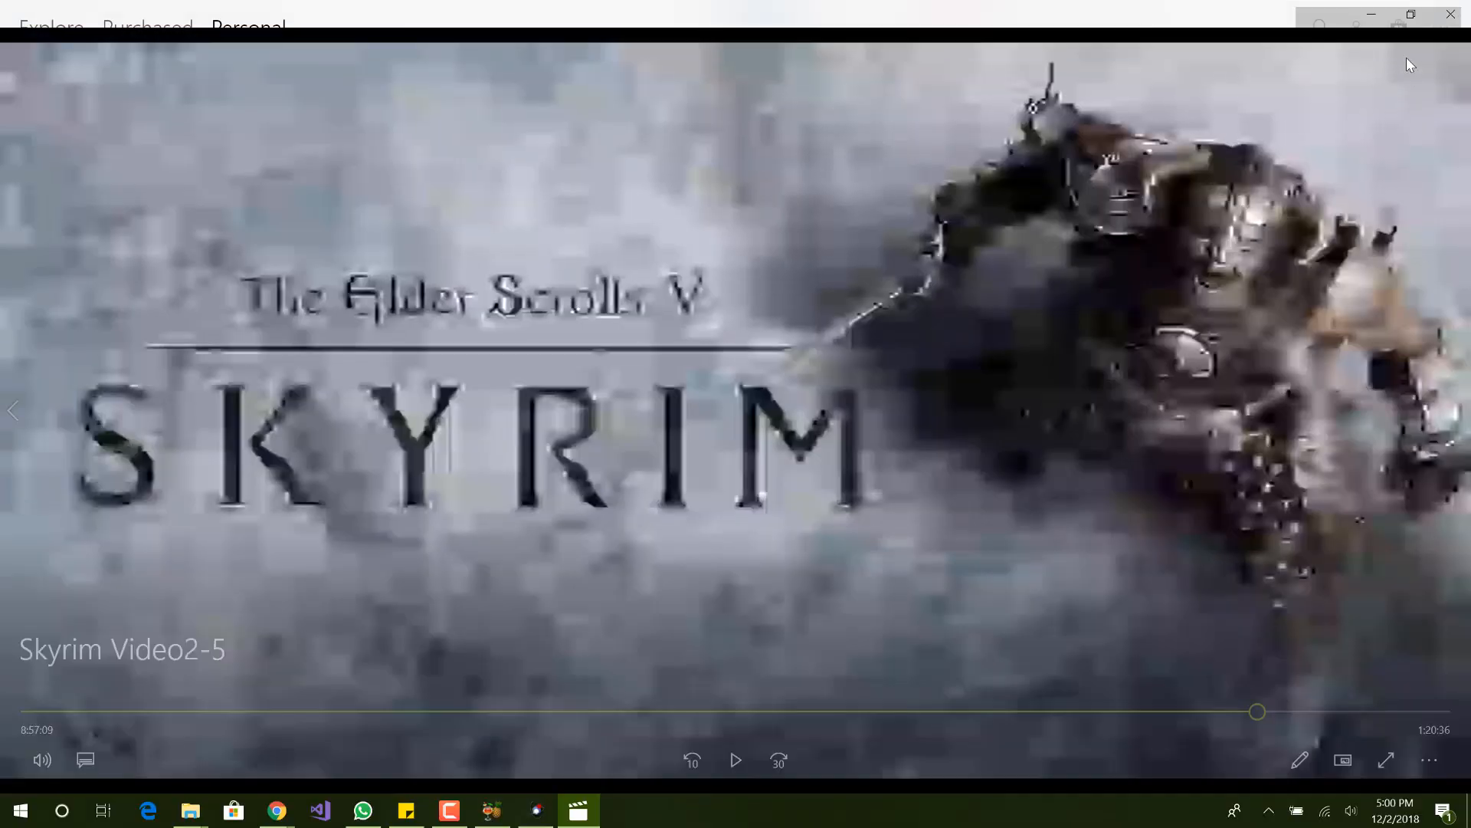
click(1448, 12)
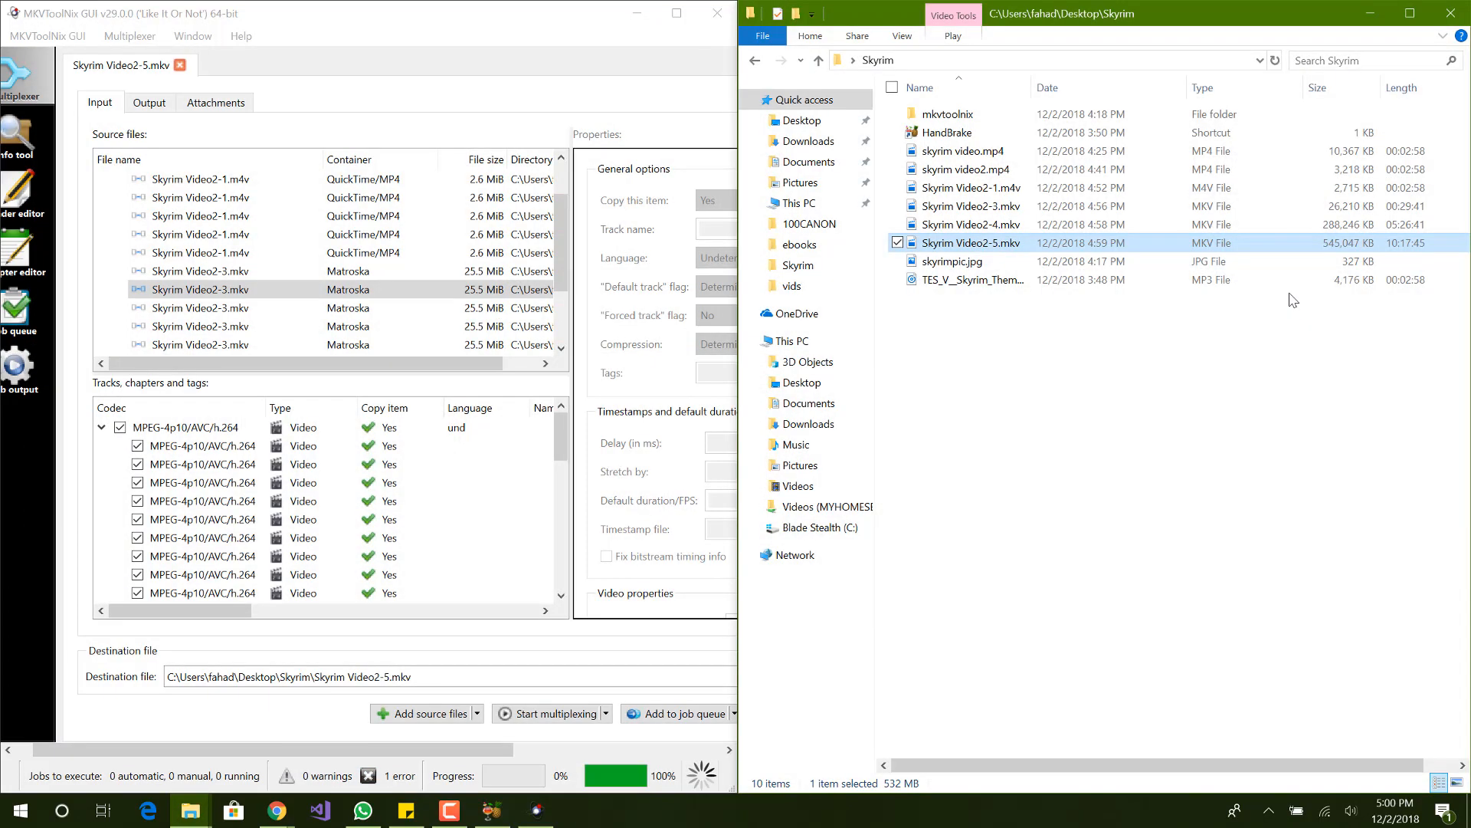